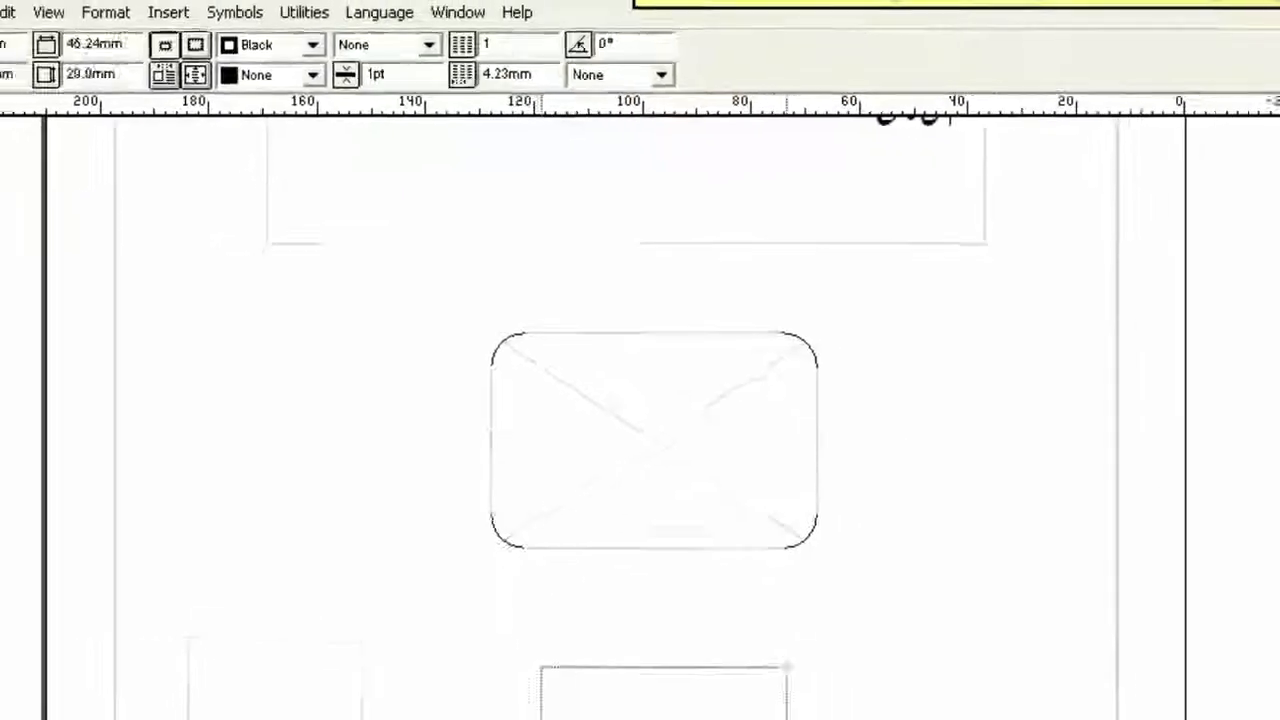
Link the small text box in the page's lower left to the text box beside it
left_click(9, 185)
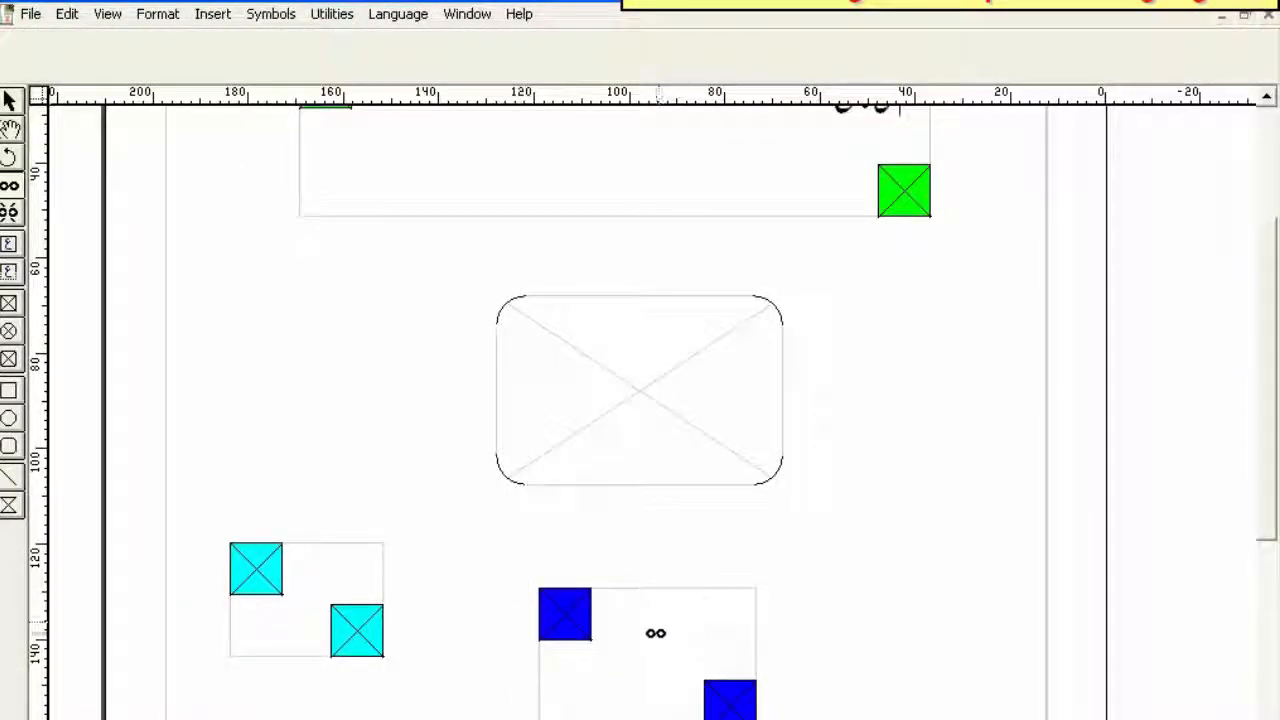
left_click(336, 601)
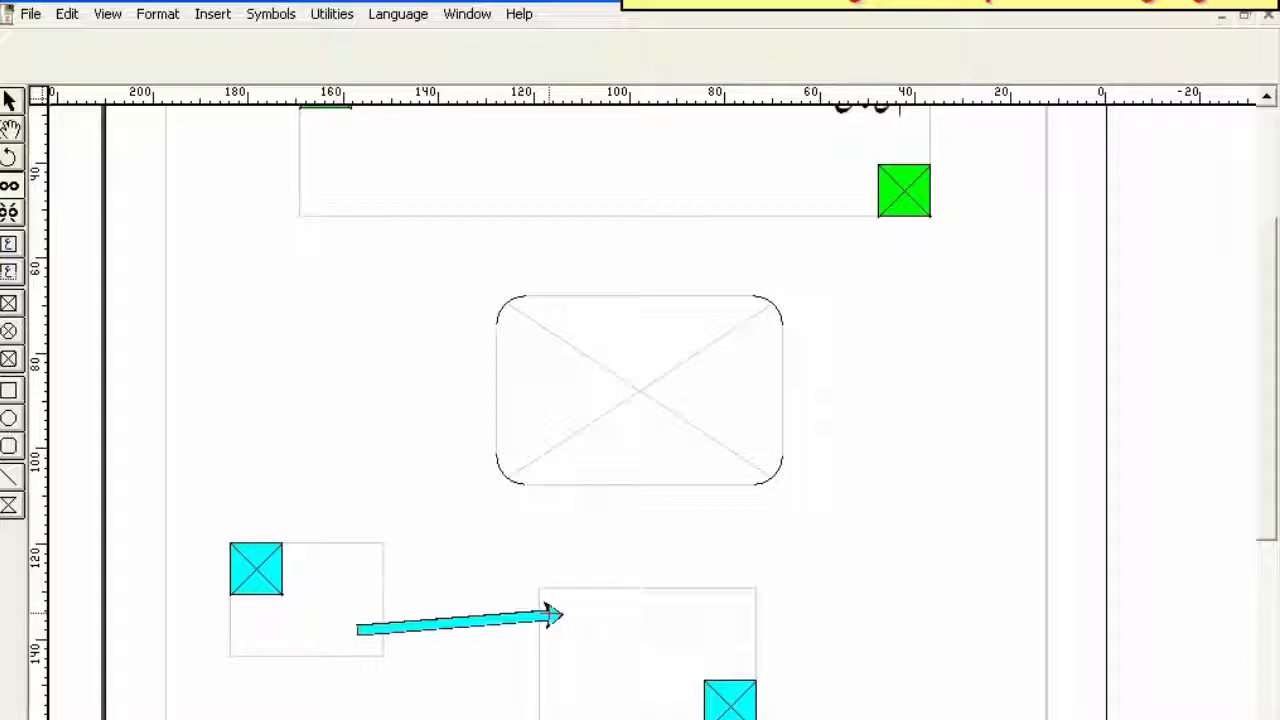
Place a horizontal guide at about 60 mm and move the rounded picture box and both text boxes so their tops align with it
scroll(324, 579, "up", 3)
left_click_drag(572, 96, 573, 429)
left_click_drag(650, 548, 897, 514)
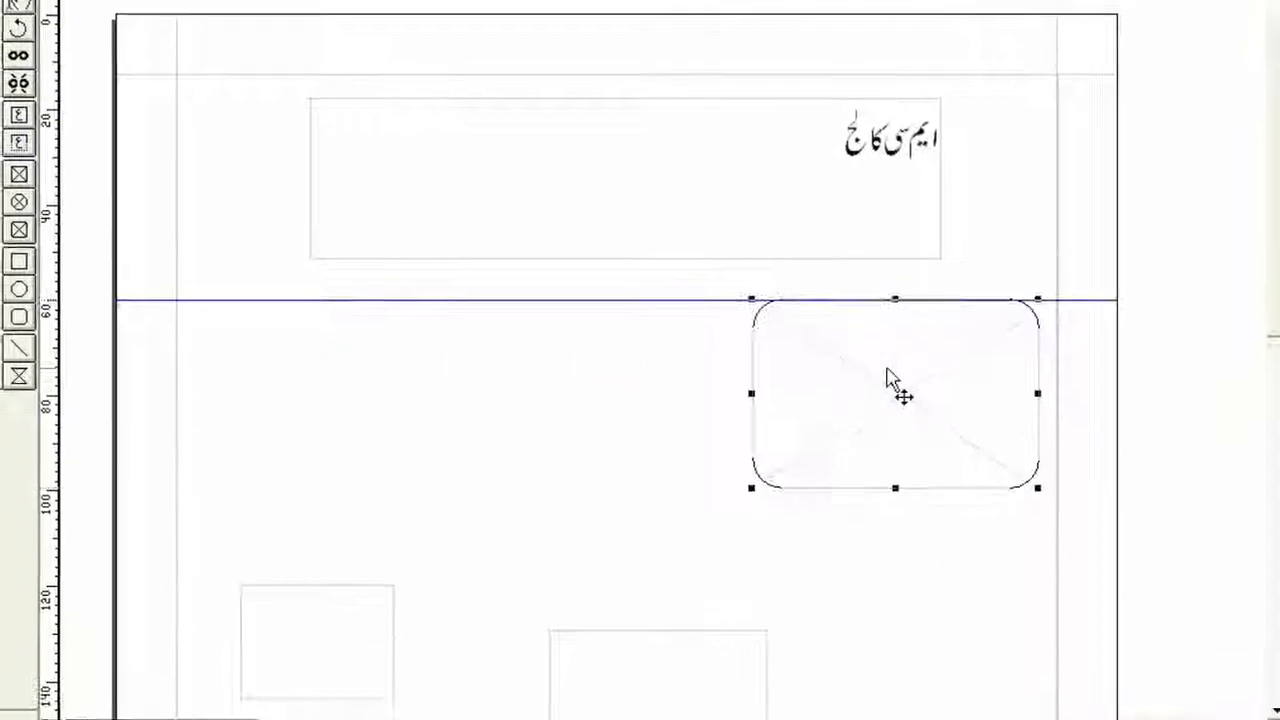
left_click_drag(364, 616, 320, 341)
left_click_drag(658, 659, 560, 313)
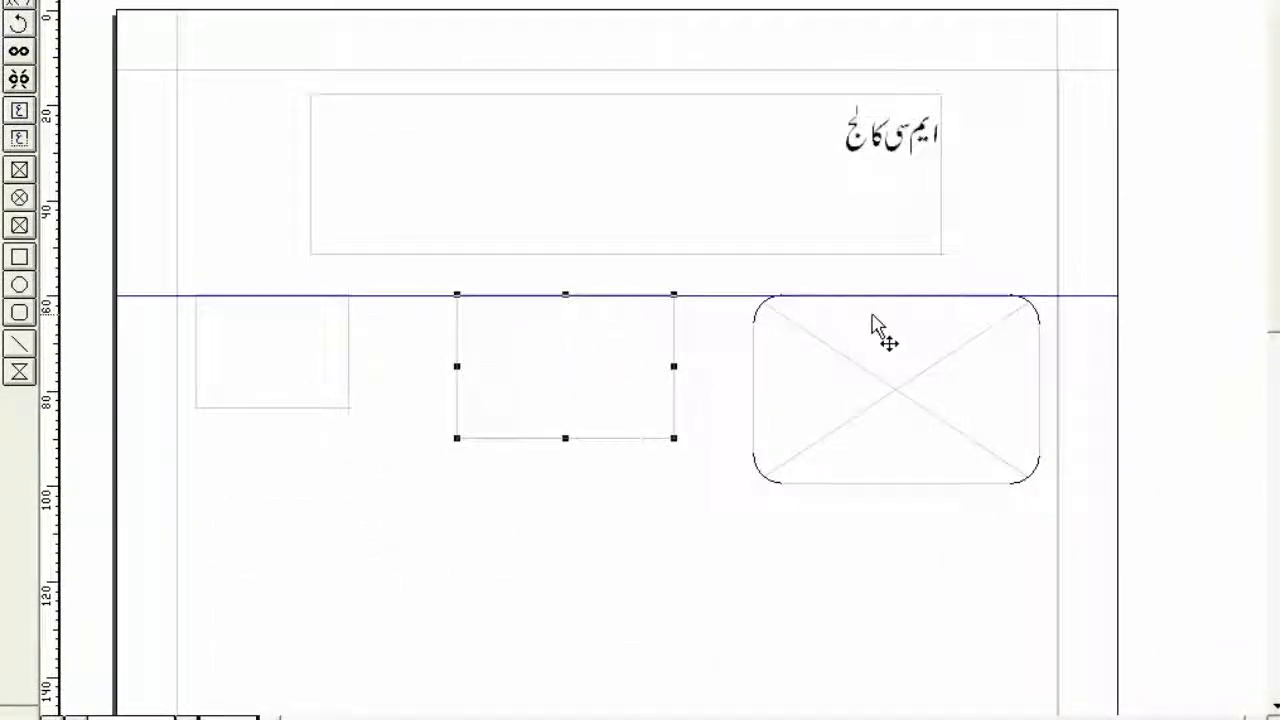
Create a new A4 portrait document with three columns
key("ctrl+n")
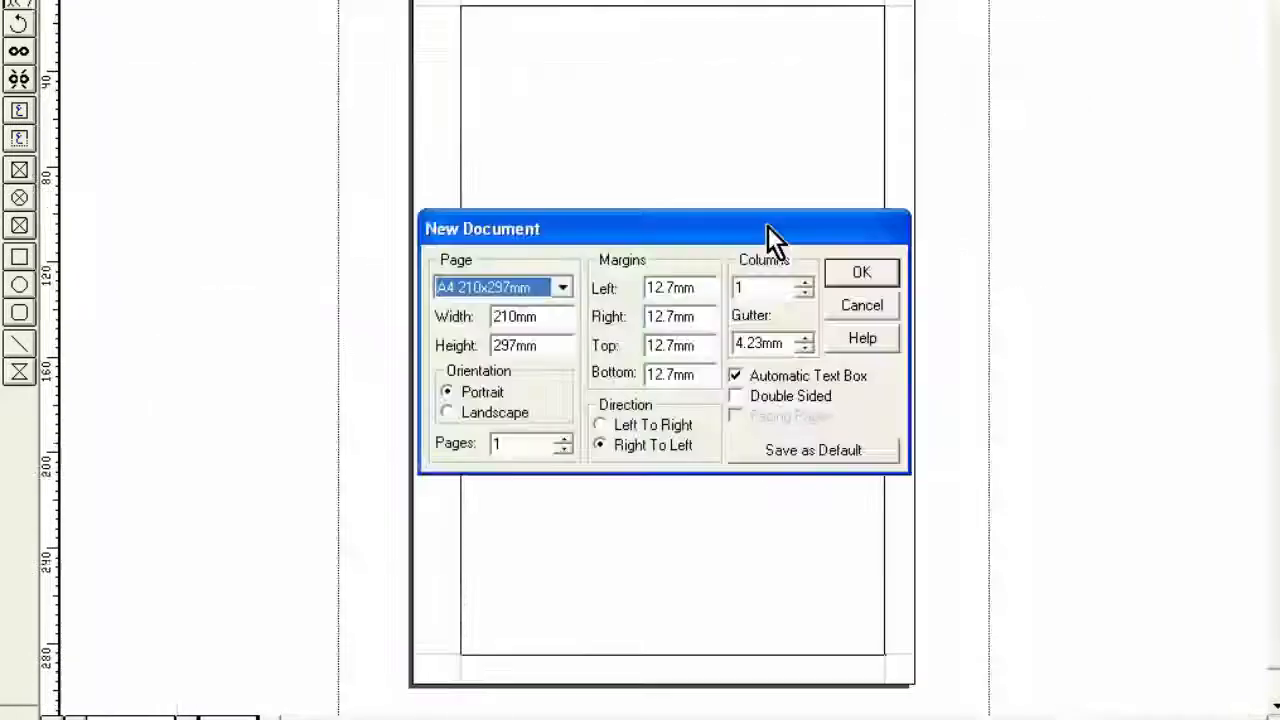
left_click(803, 283)
key("Return")
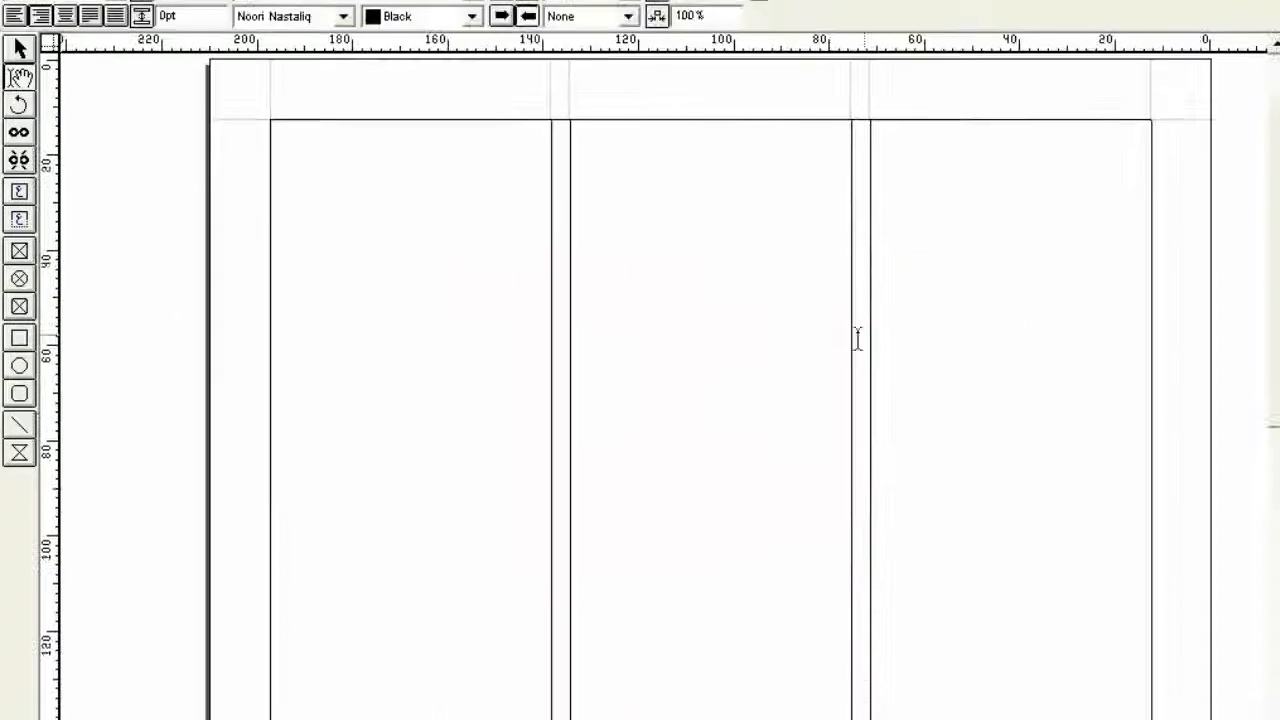
Create another new A4 document with 3 columns and a wider gutter of about 15 mm
key("ctrl+5")
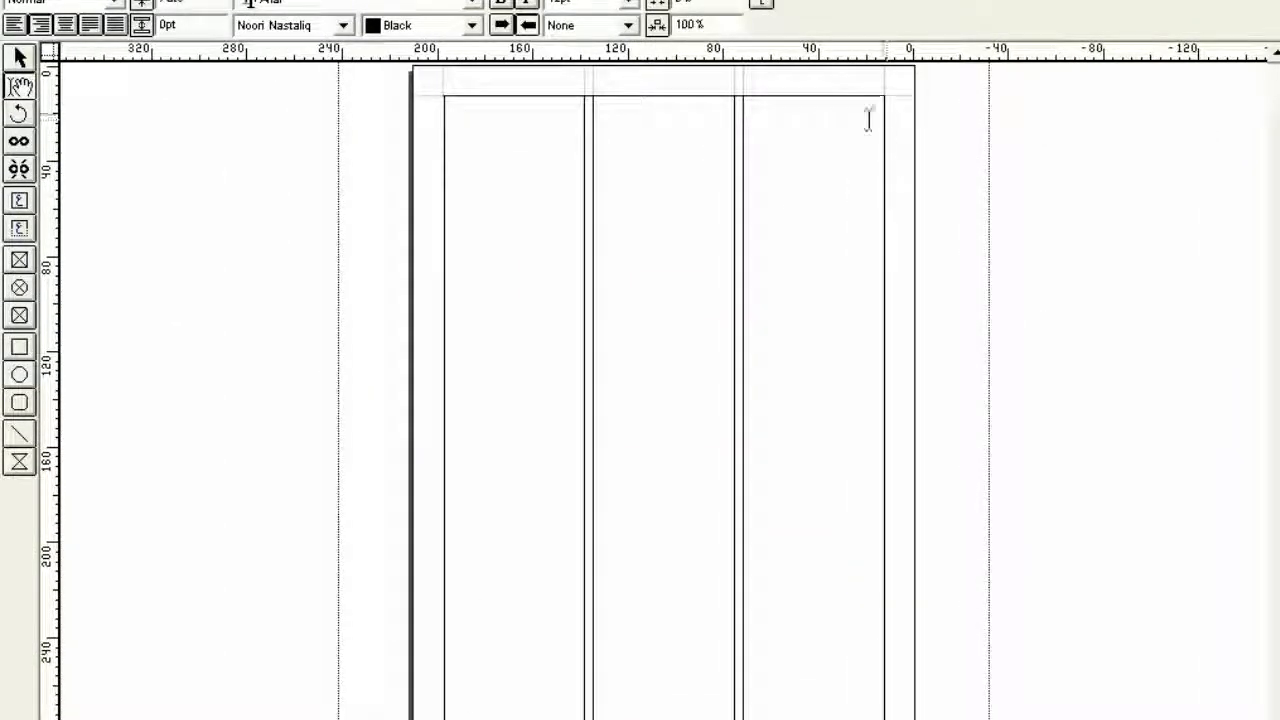
left_click(53, 28)
left_click(748, 297)
left_click(748, 297)
double_click(634, 328)
type("1")
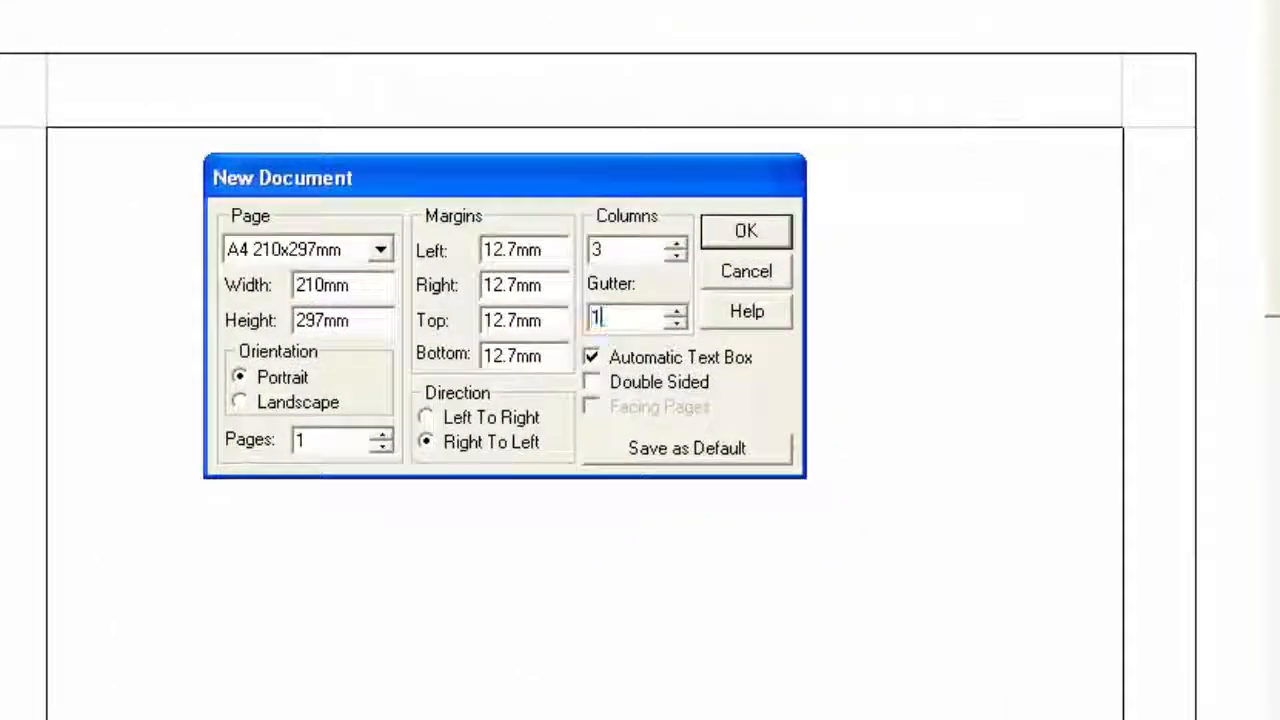
key("Return")
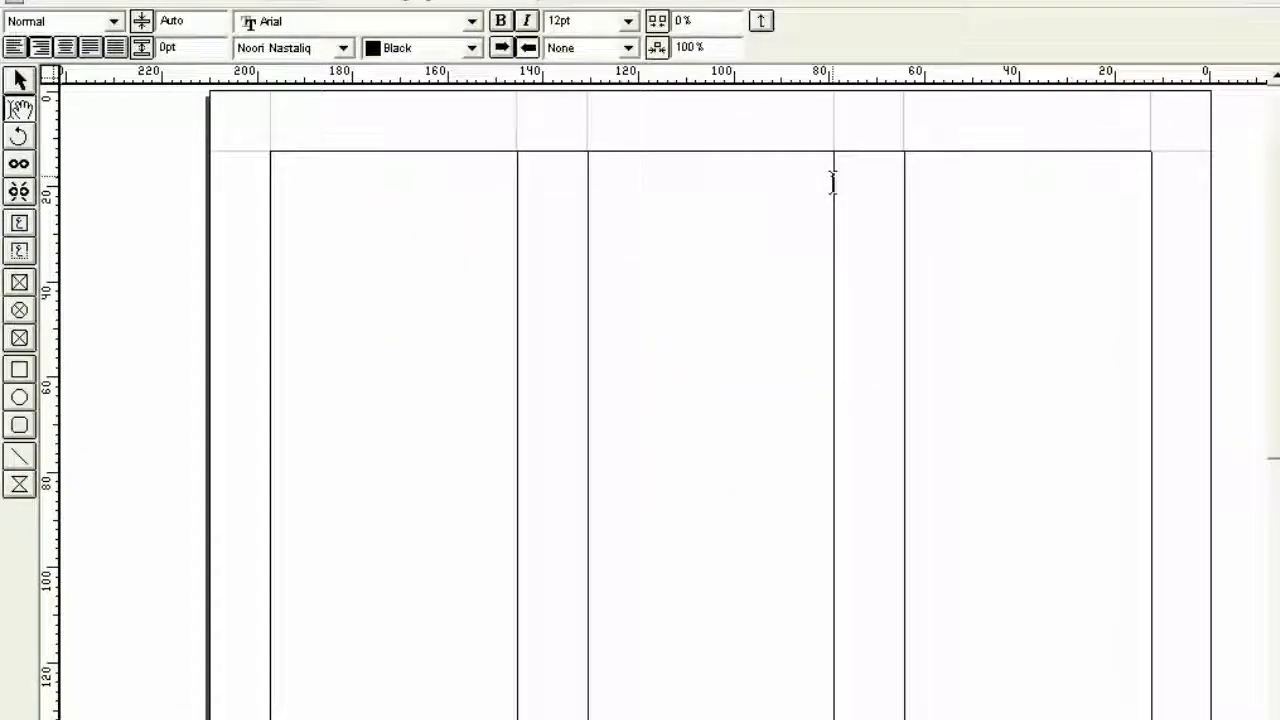
Create a new single-column A4 document with an automatic text box
left_click(43, 2)
left_click(60, 22)
left_click_drag(728, 296, 760, 280)
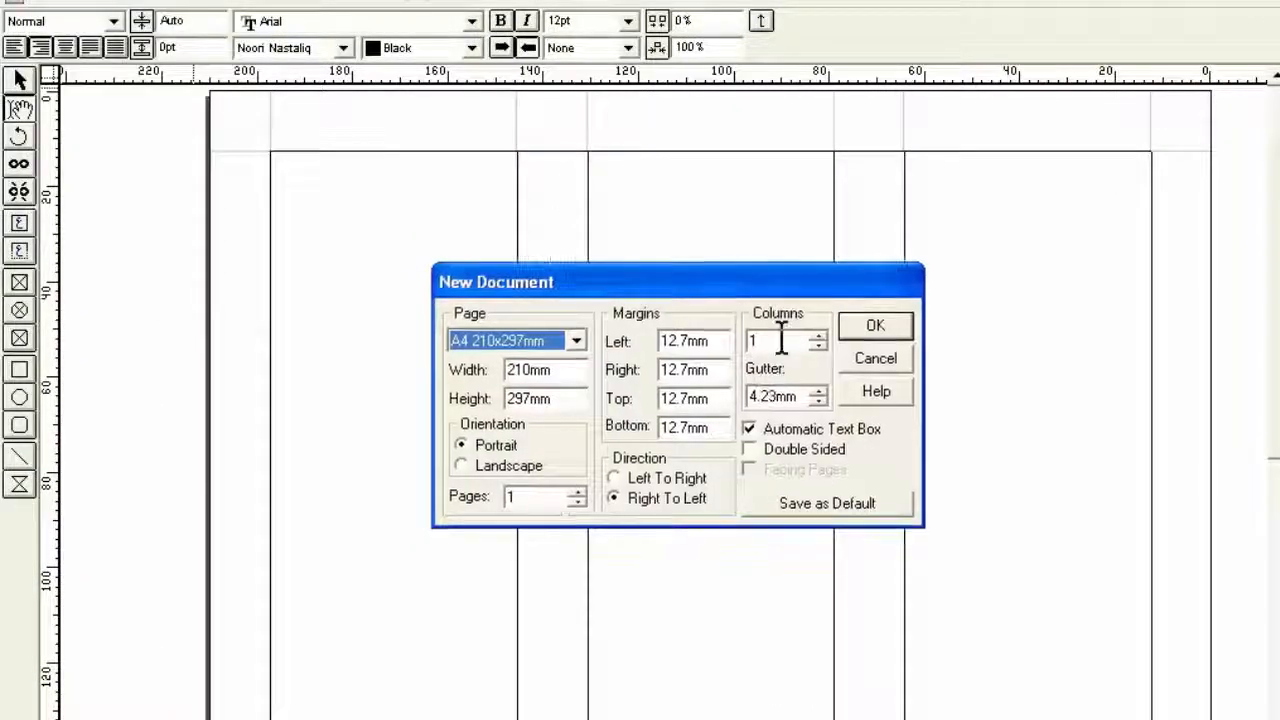
left_click(874, 325)
Set the font size to 60pt and enter the Urdu text "ہم اردو کا پروگرام سیکھ رہے ہیں۔ ایم سی کالج میں۔"
left_click(628, 21)
left_click(622, 110)
type("ہم اردو کا پروگرام سیکھ")
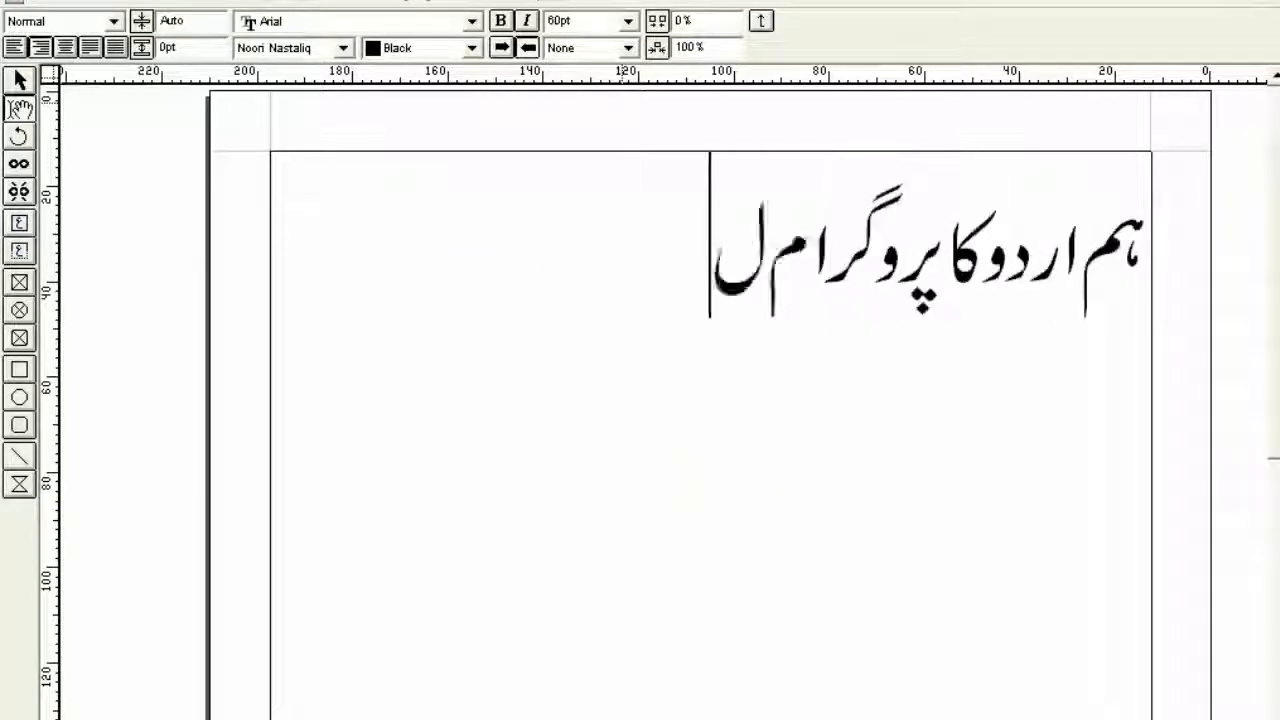
type(" رہے ہیں۔ ایم")
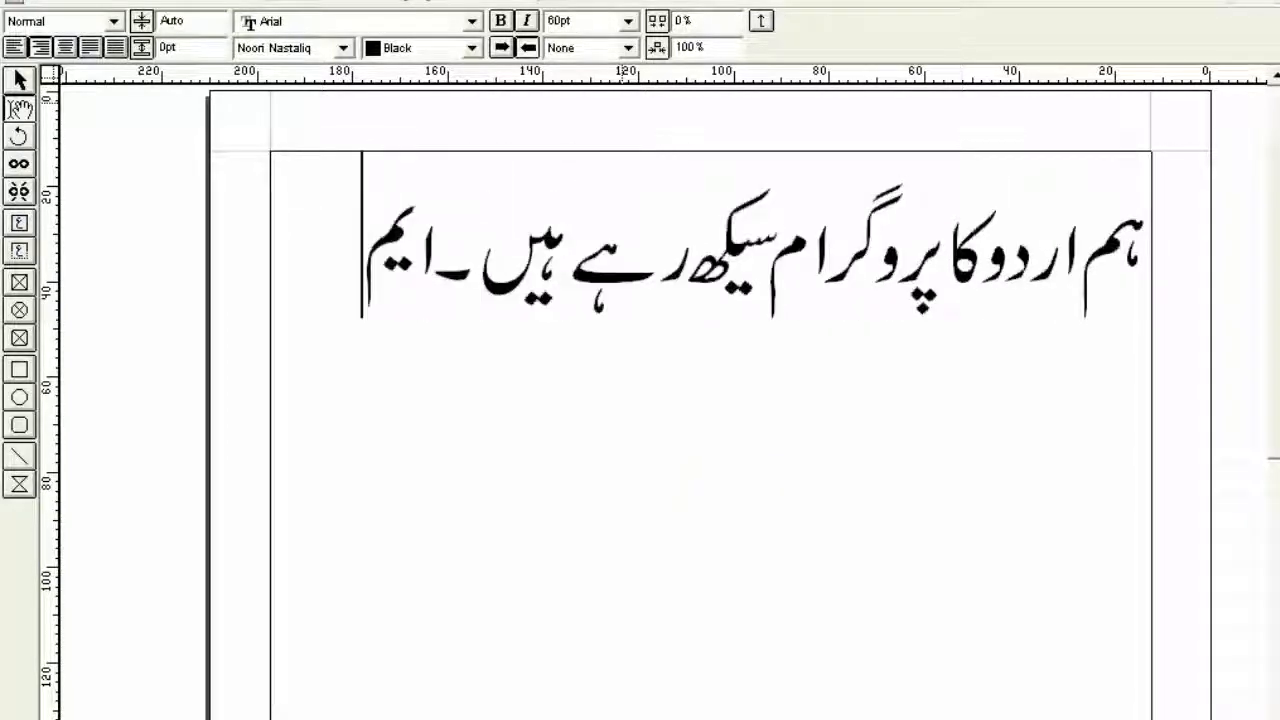
type(" سی کالج میں۔")
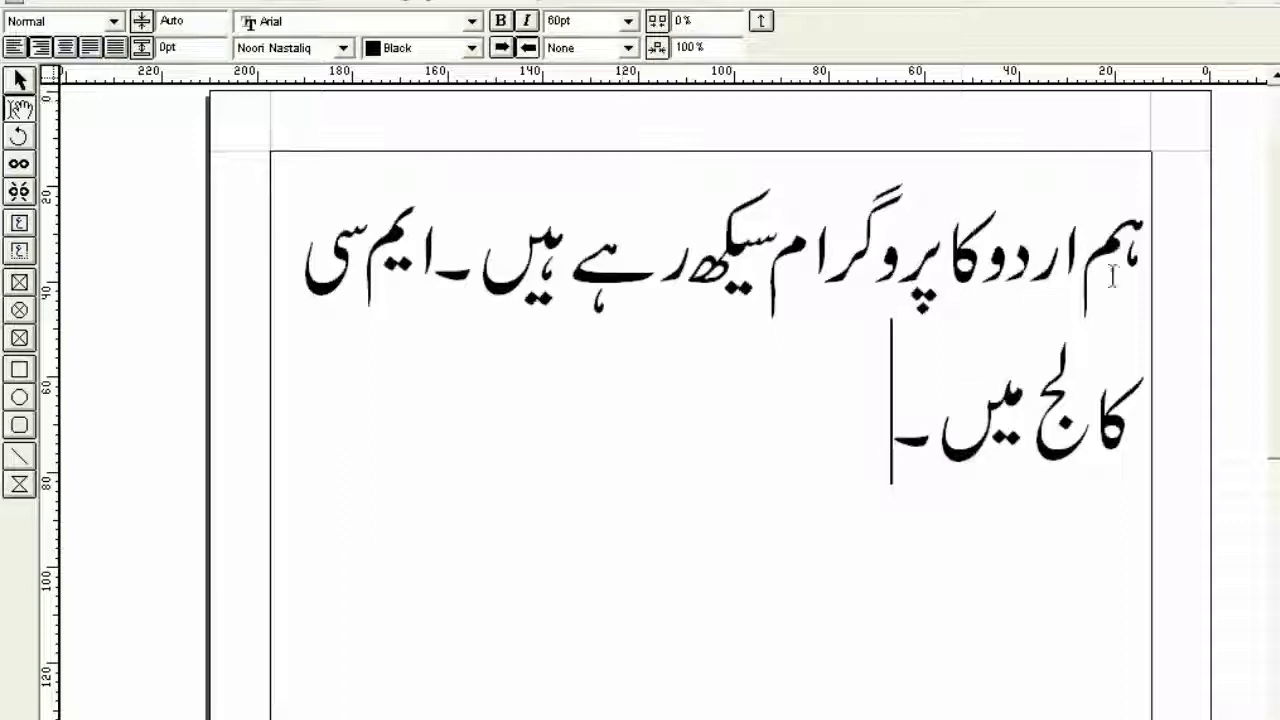
Add "MC College Ugoki" after the Urdu text and reduce the English phrase's font size so it fits on the second line
type("MC College Ugoki")
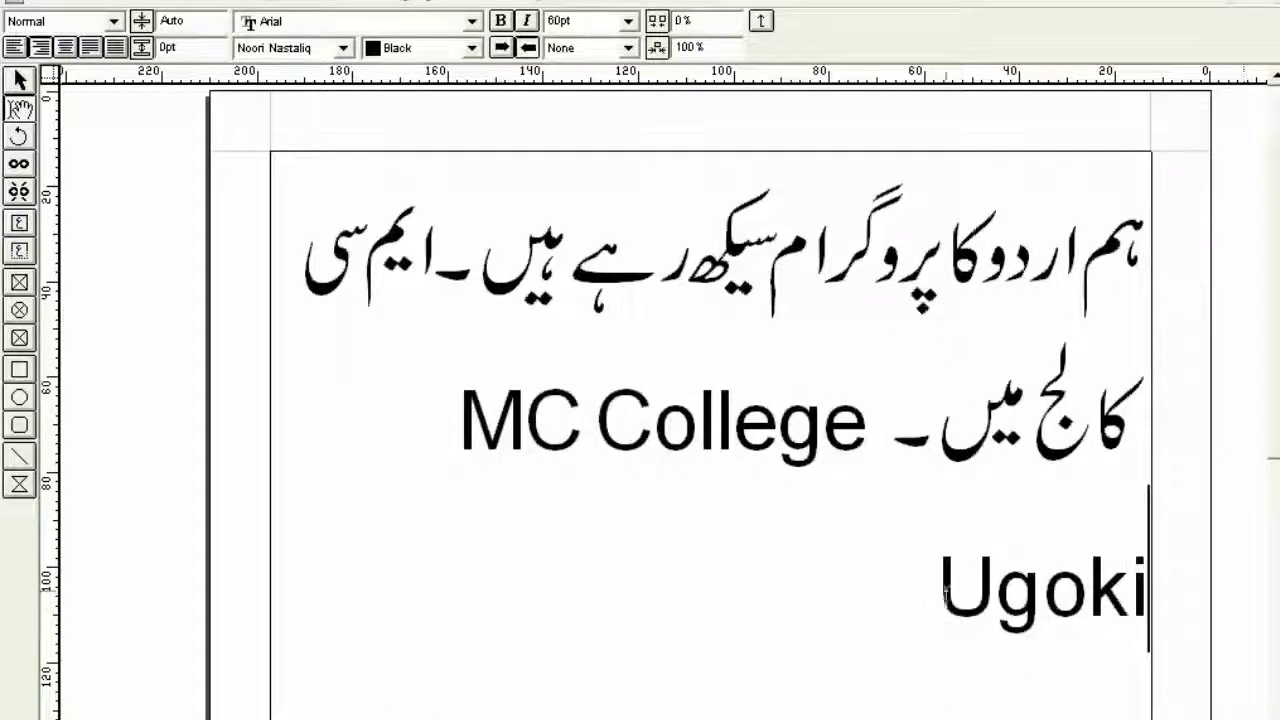
left_click_drag(458, 420, 938, 546)
left_click(628, 20)
left_click(571, 149)
left_click(895, 422)
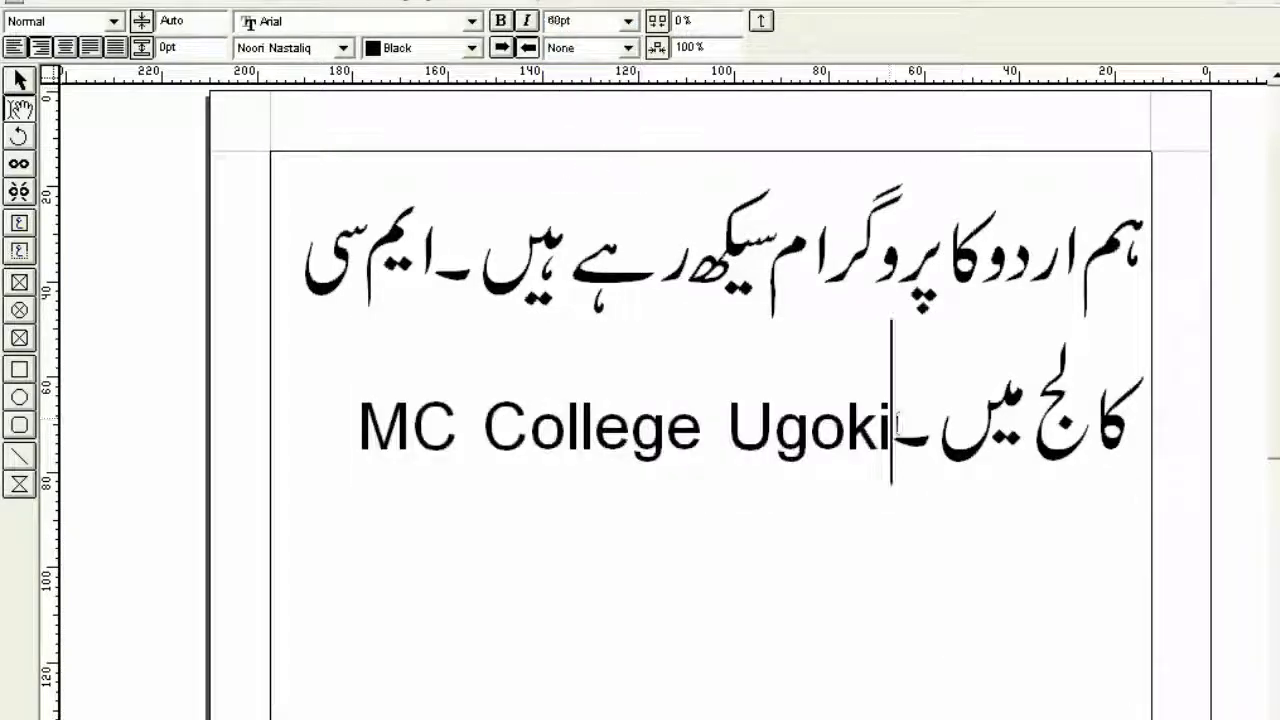
Open the Open Document dialog and examine the available file types, keeping All InPage Files
left_click(39, 3)
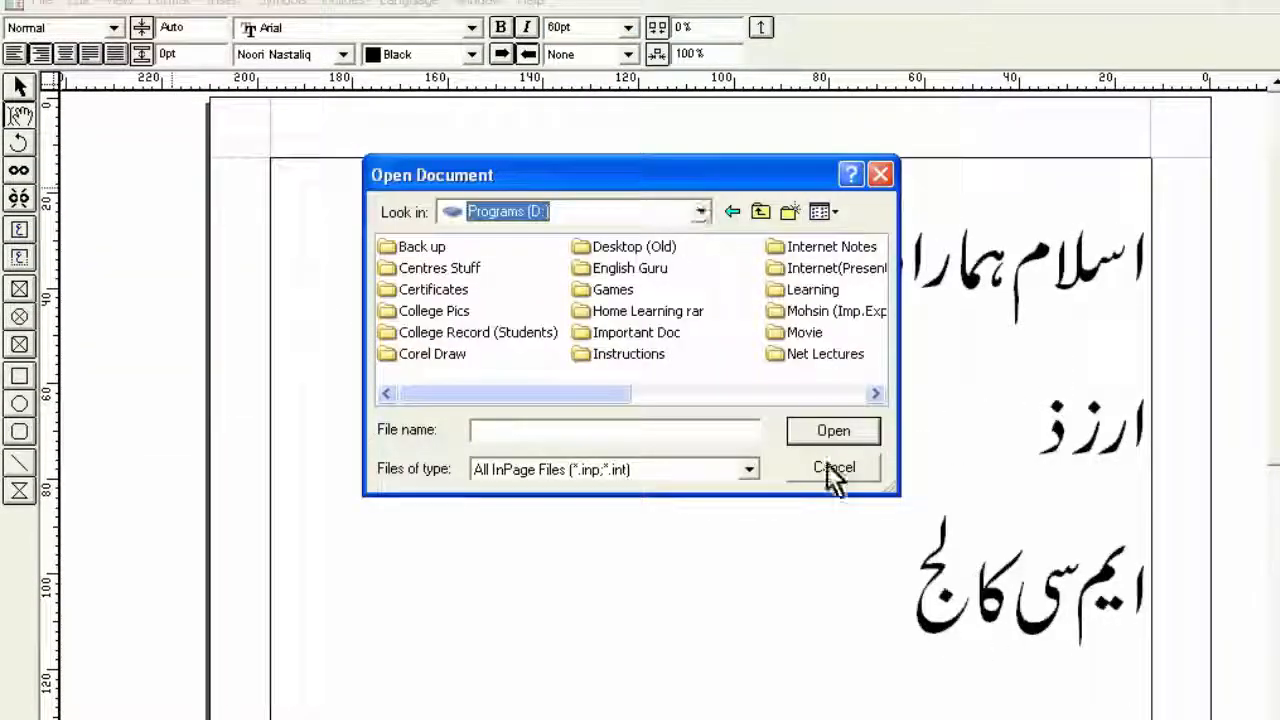
left_click(748, 469)
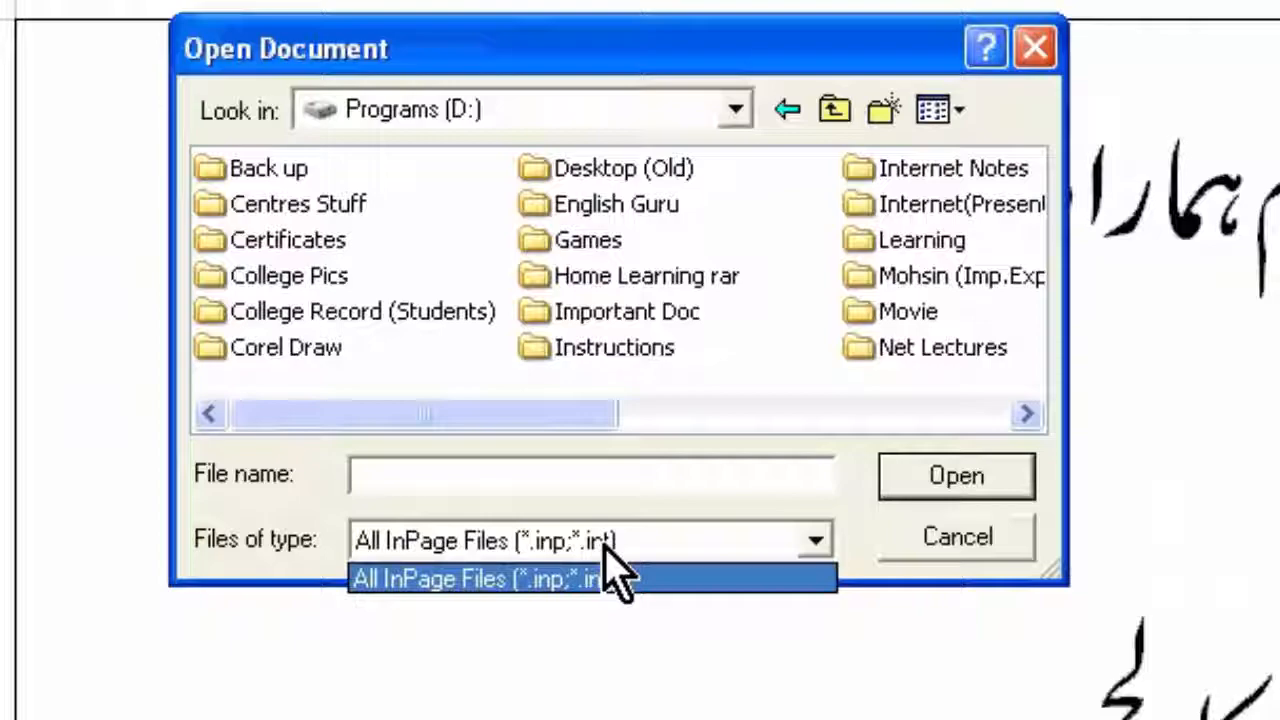
left_click(628, 577)
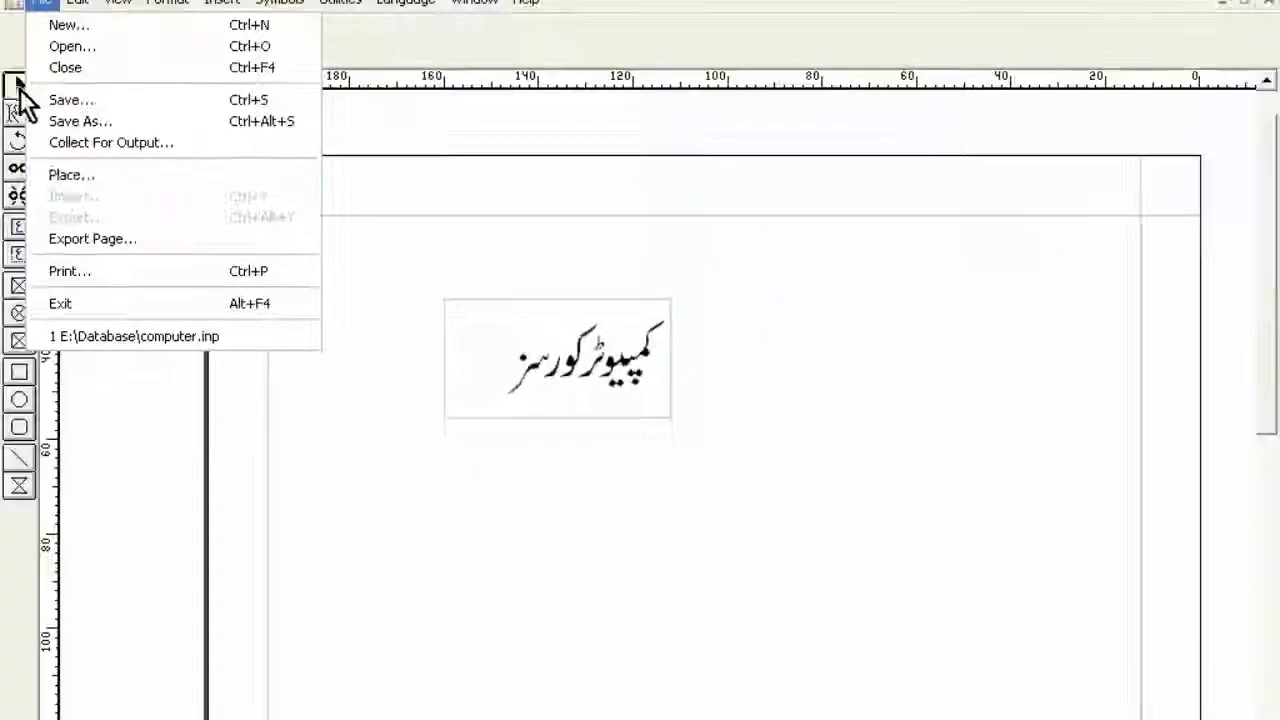
Start placing a picture and browse through the Writing CD and College CD folders to the Desktop folder
left_click(71, 174)
left_click(816, 281)
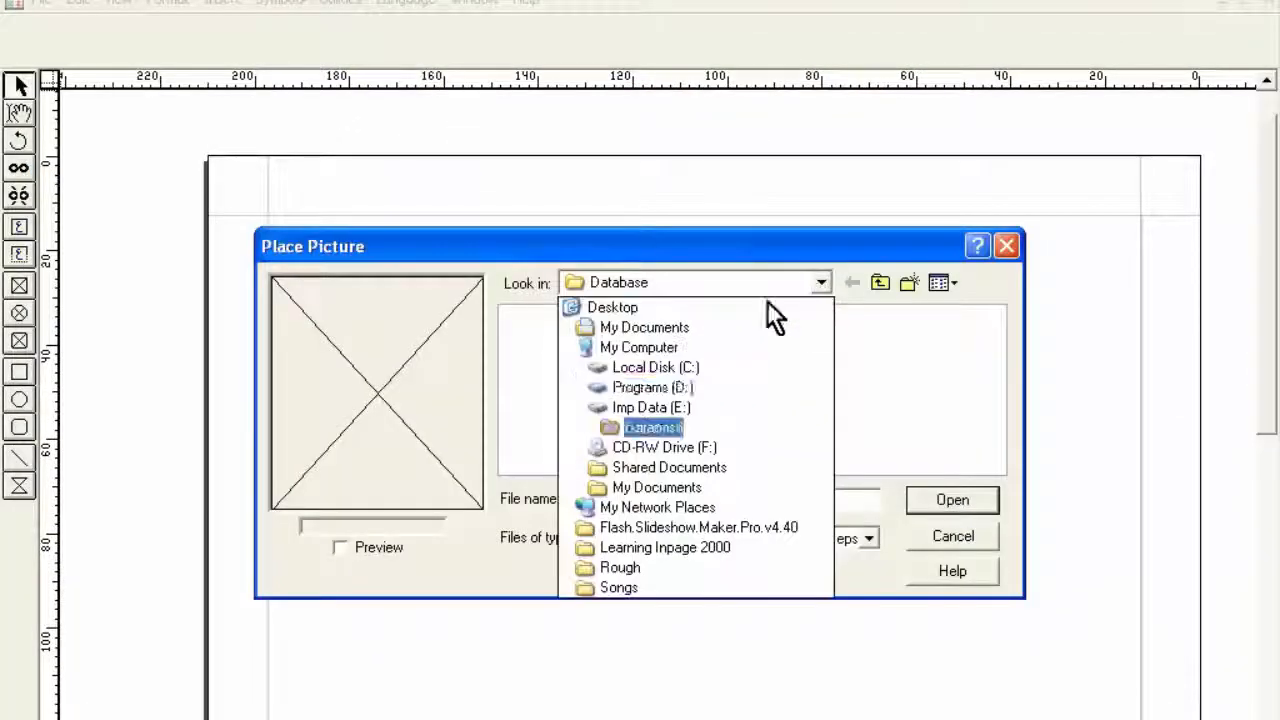
left_click(650, 386)
left_click_drag(706, 463, 829, 468)
left_click(880, 283)
double_click(588, 341)
left_click(934, 408)
double_click(934, 405)
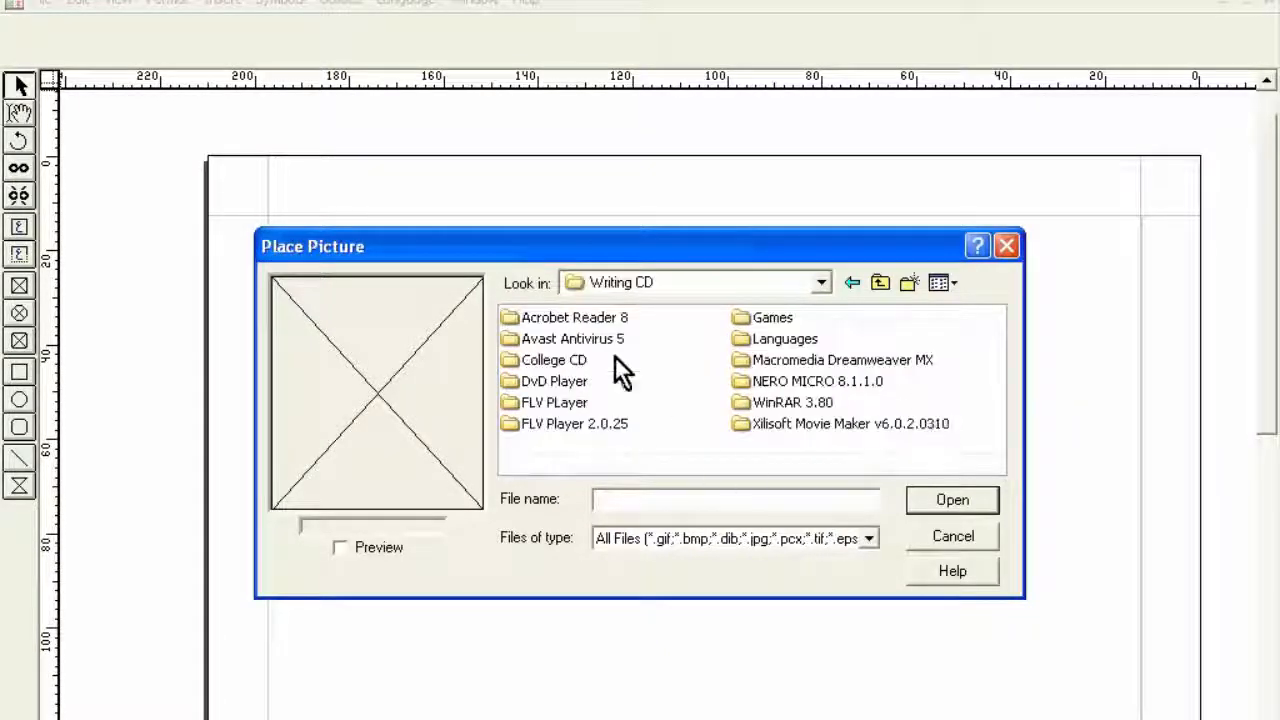
double_click(556, 360)
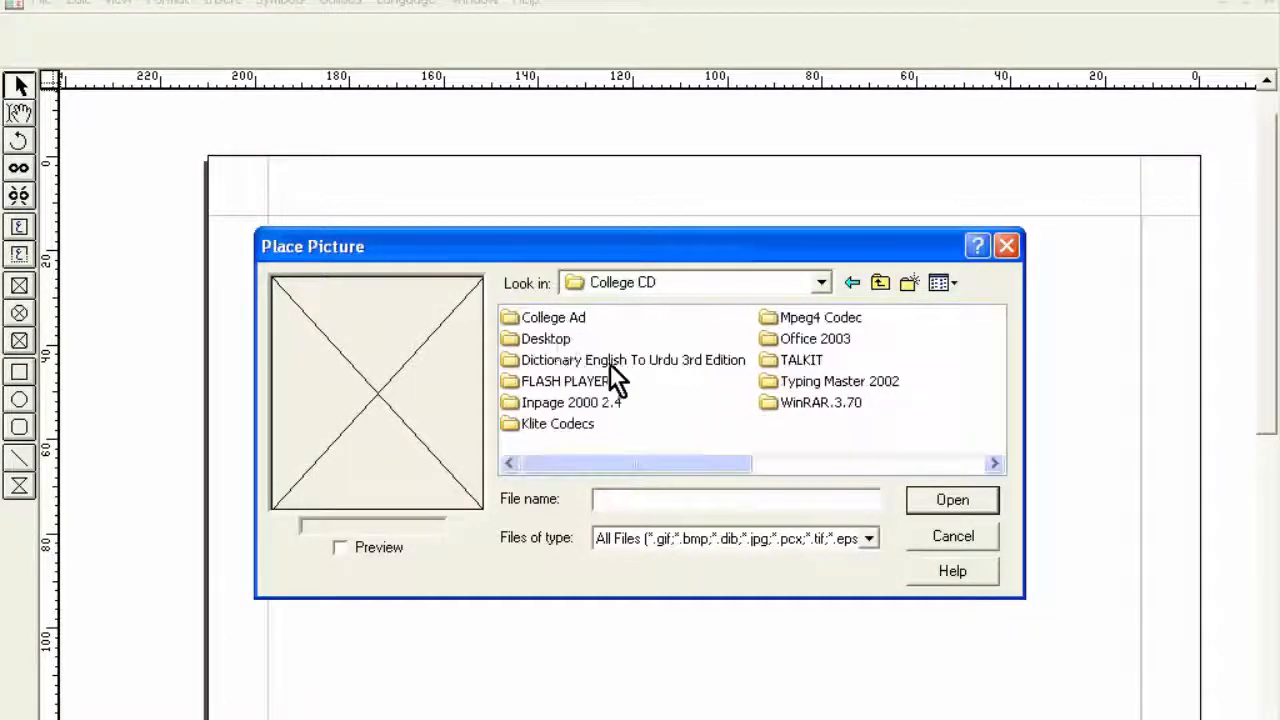
double_click(548, 339)
Place the MC College advertisement picture on the page, against the right margin below the text box
left_click(552, 318)
left_click(950, 500)
left_click(578, 470)
left_click_drag(533, 534, 690, 532)
left_click_drag(735, 468, 833, 457)
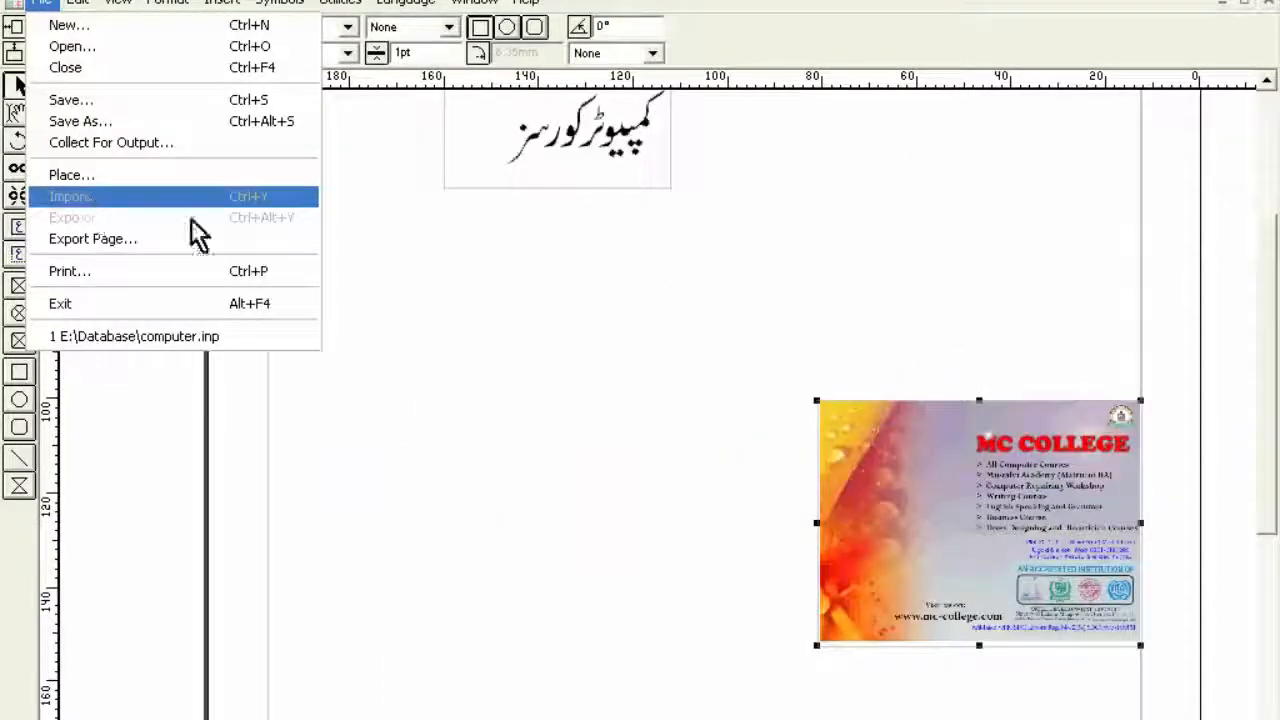
Draw an elliptical picture box about 80 mm wide on the empty area beside the placed picture
key("Escape")
left_click(20, 318)
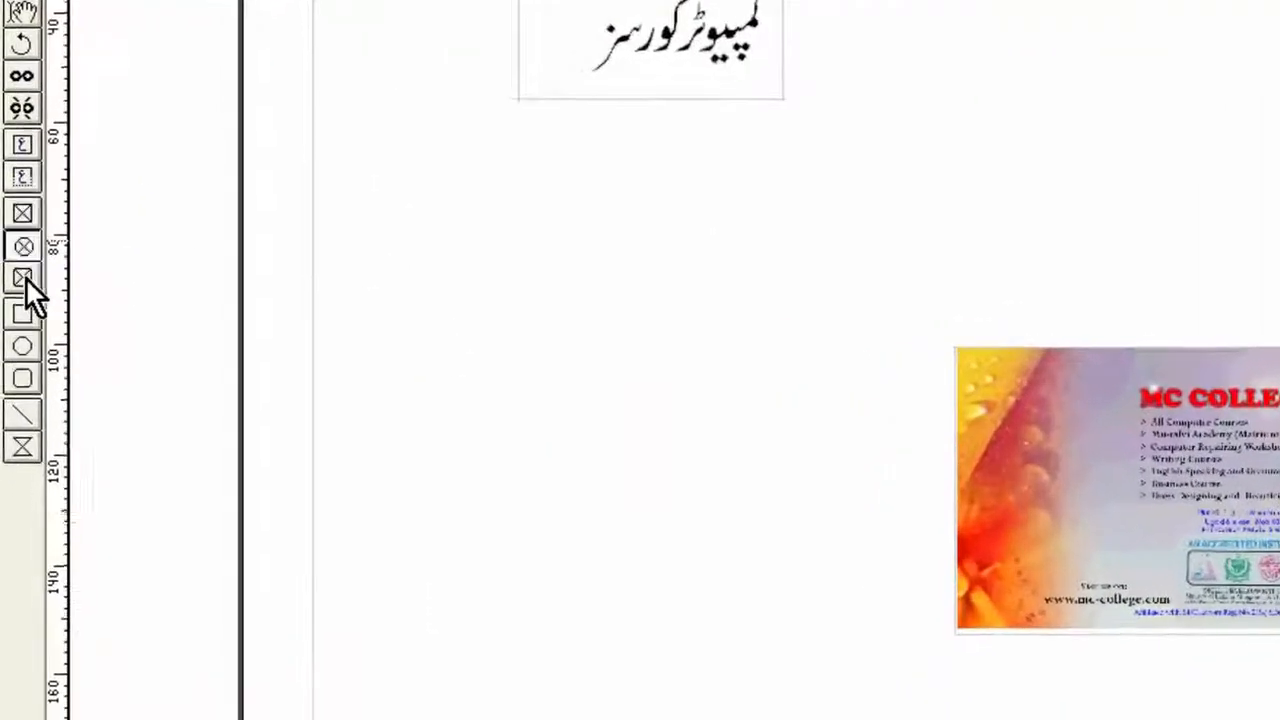
left_click_drag(373, 251, 817, 666)
Import the picture "Desktop pictures" into the elliptical picture box with the preview option switched on
left_click(68, 2)
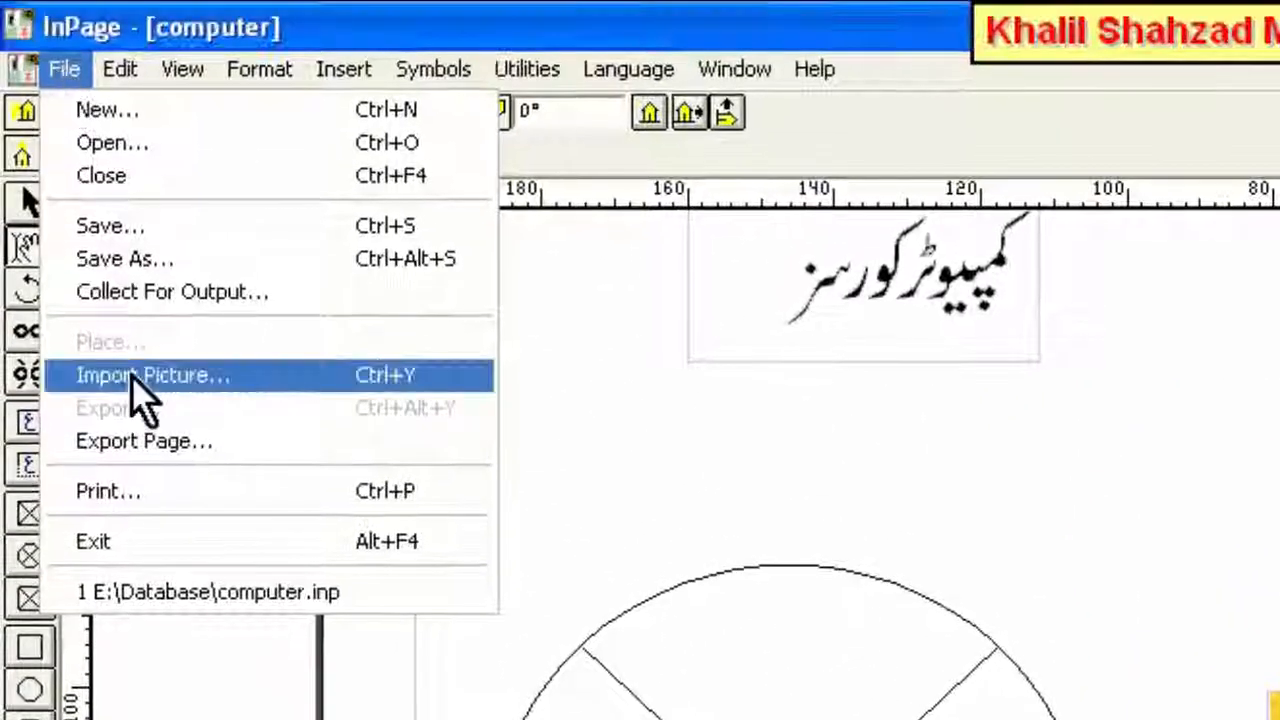
left_click(135, 376)
left_click(545, 259)
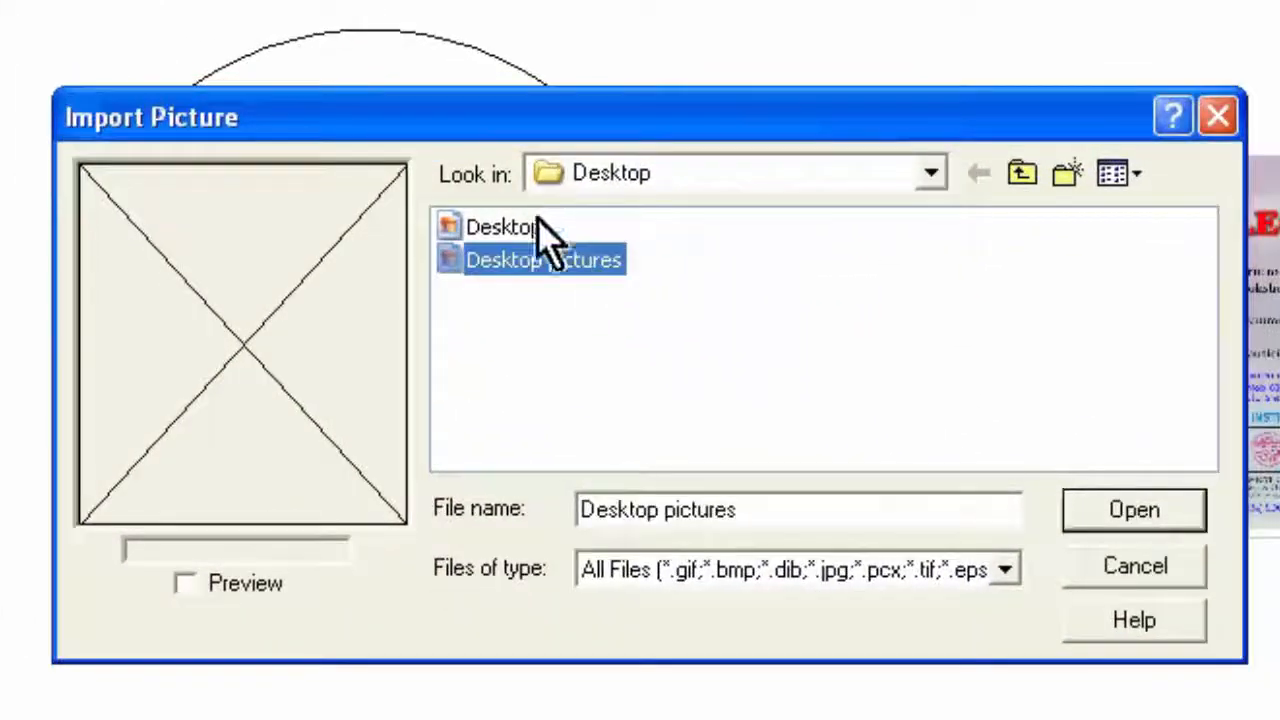
left_click(186, 584)
left_click(1075, 512)
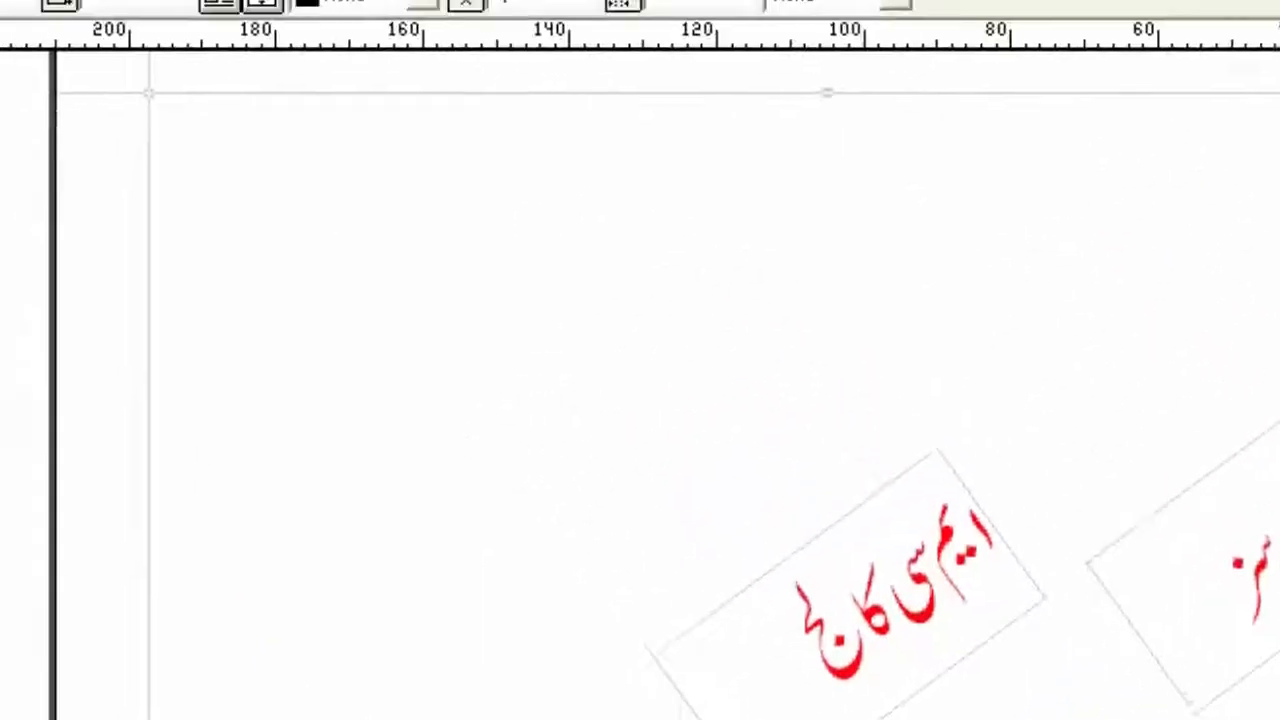
Open the print settings for the current document
left_click(64, 46)
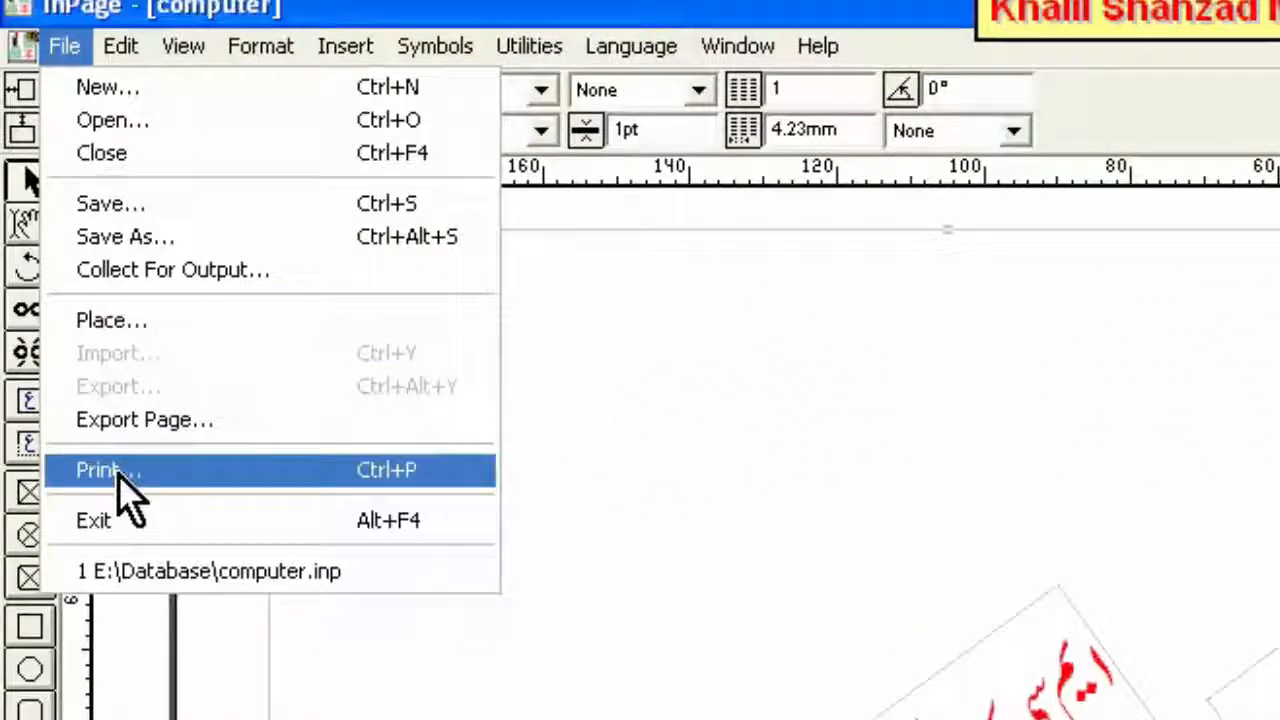
left_click(219, 483)
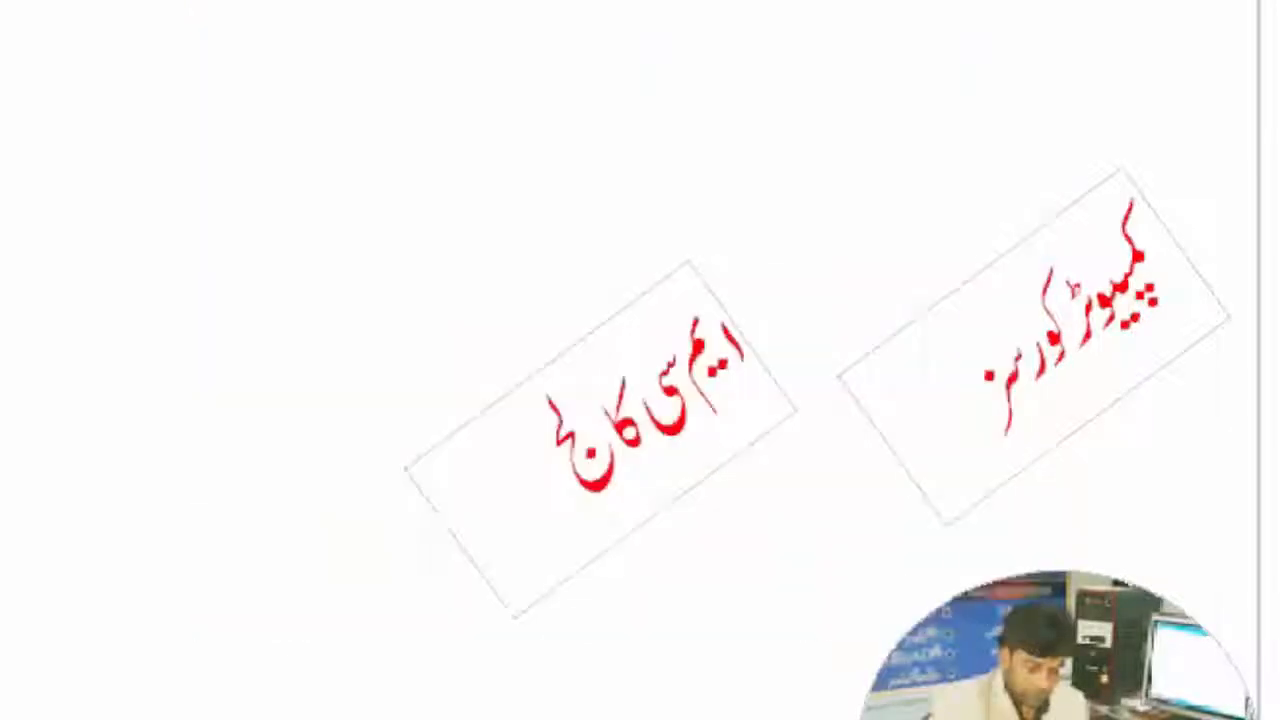
Duplicate the rotated red "ایم سی کالج" text box in 5 rows and 1 column with 0mm spacing
left_click(229, 194)
left_click(52, 0)
left_click(125, 205)
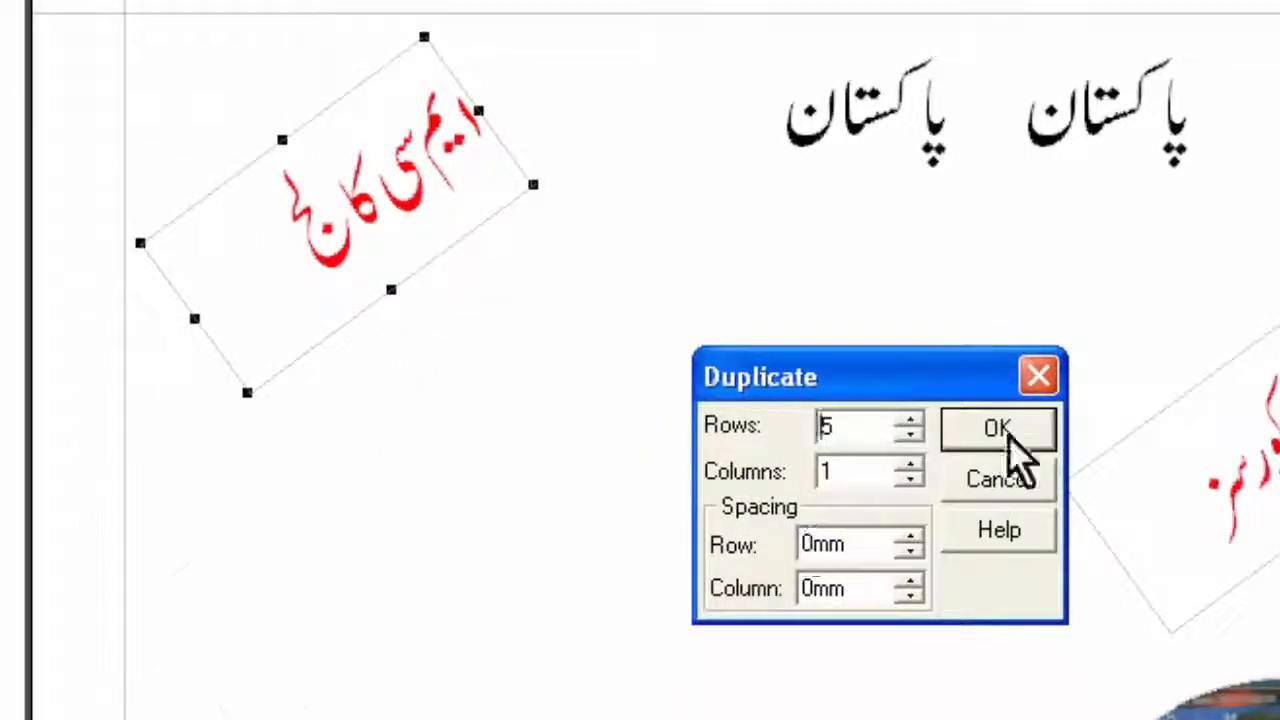
key("Return")
scroll(1270, 362, "down", 5)
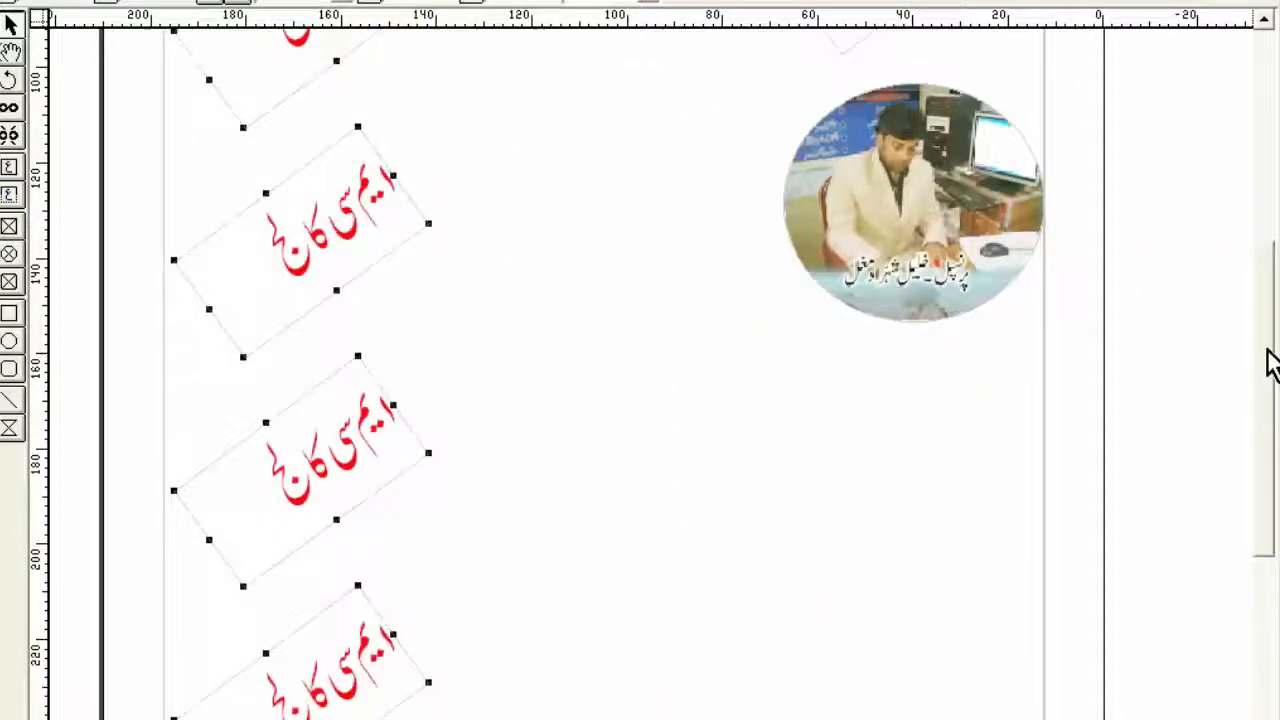
left_click_drag(1270, 362, 1266, 272)
Clear the lowest copy of the rotated "ایم سی کالج" text box from the page
left_click(78, 2)
left_click(621, 350)
key("ctrl+5")
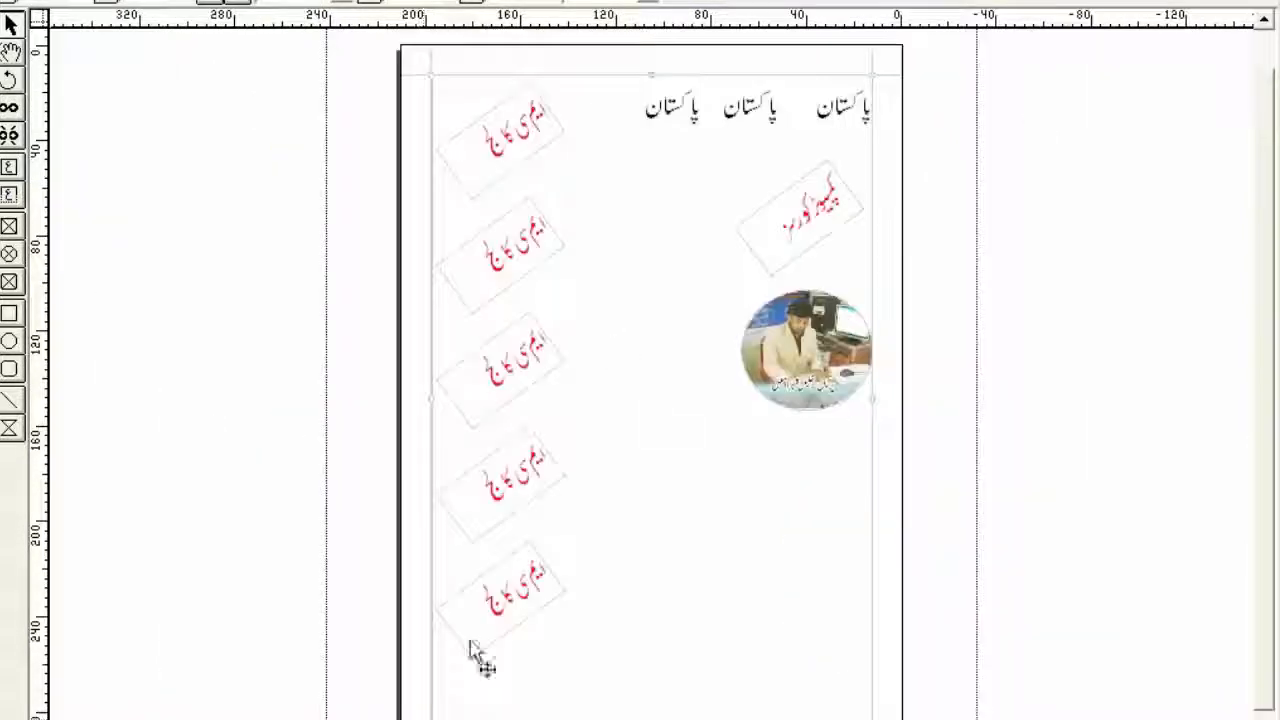
left_click(78, 2)
left_click(511, 594)
left_click(78, 2)
left_click(180, 103)
Select all objects on the page and move them down about 25 mm together
left_click(78, 2)
left_click(180, 124)
left_click_drag(530, 247, 531, 307)
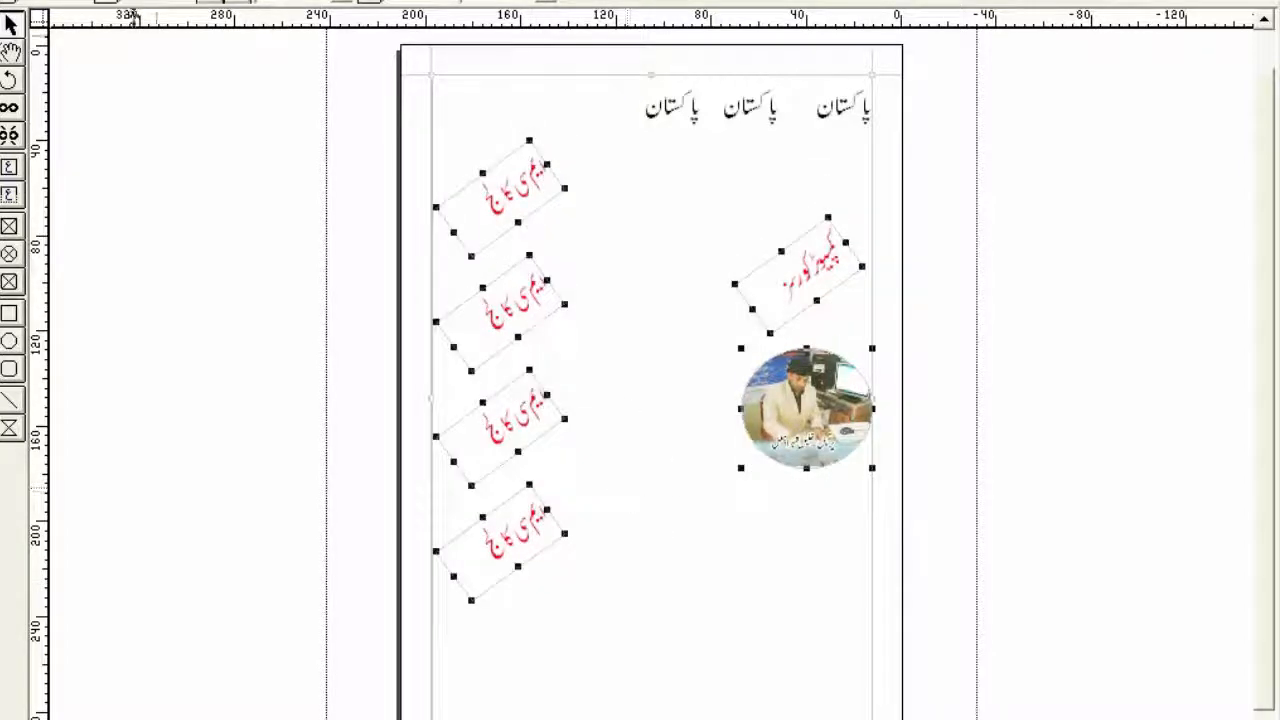
Open the Application Preferences and accept them with Drag Drop Text enabled
left_click(78, 4)
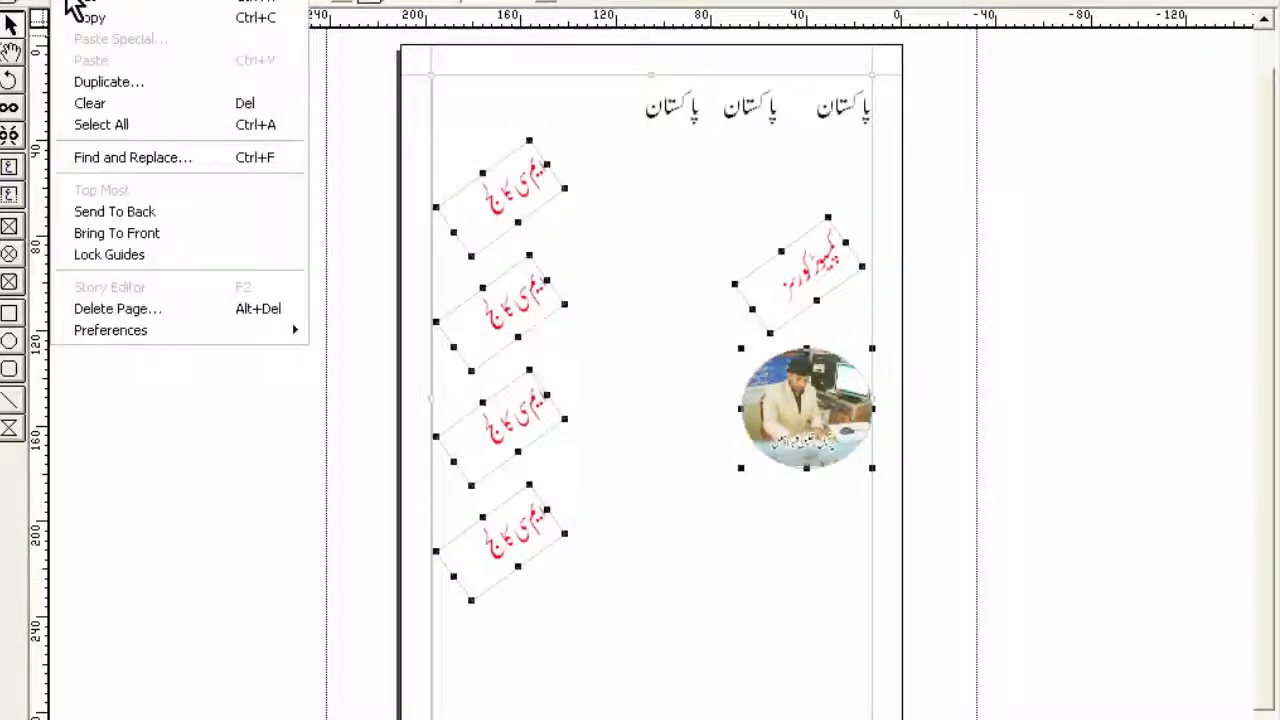
left_click(603, 295)
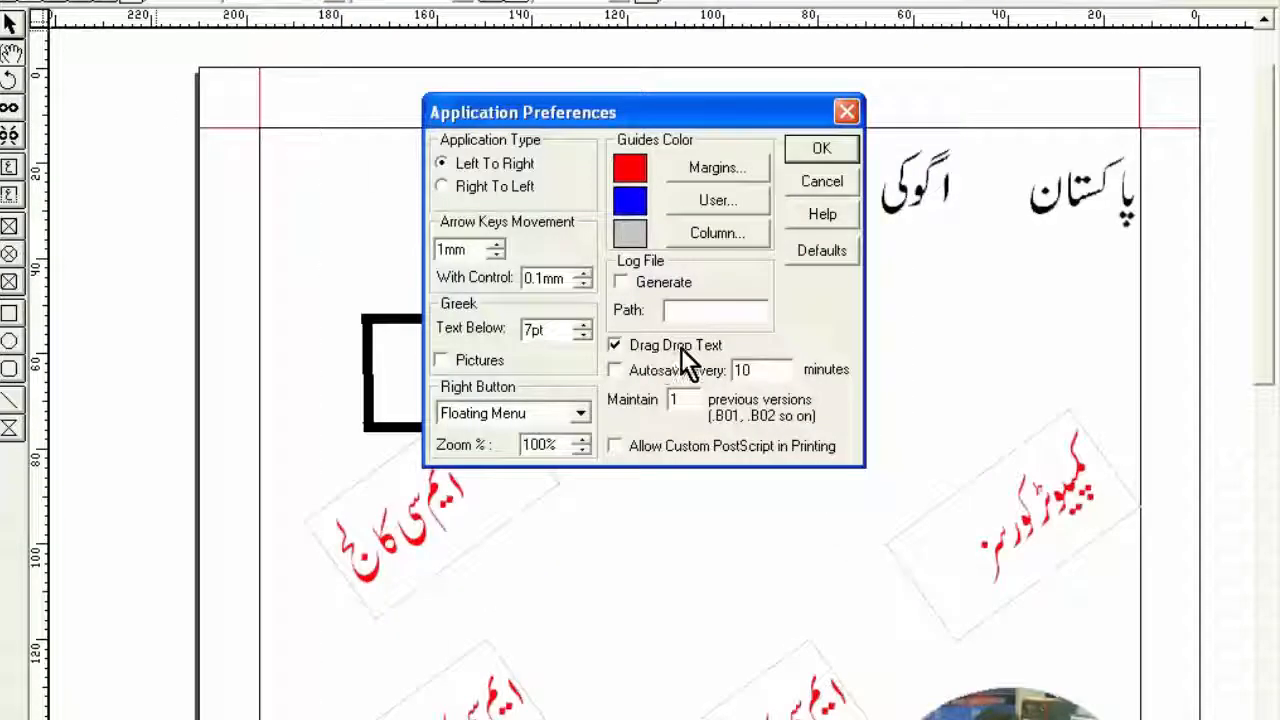
left_click(823, 149)
Move selected Urdu text to another place on the page's first line using the Drag Drop Text feature
left_click_drag(942, 200, 800, 197)
left_click_drag(1029, 198, 810, 215)
left_click(850, 205)
Review the Application Preferences, including Drag Drop Text and the guide colours, and close them
left_click(112, 478)
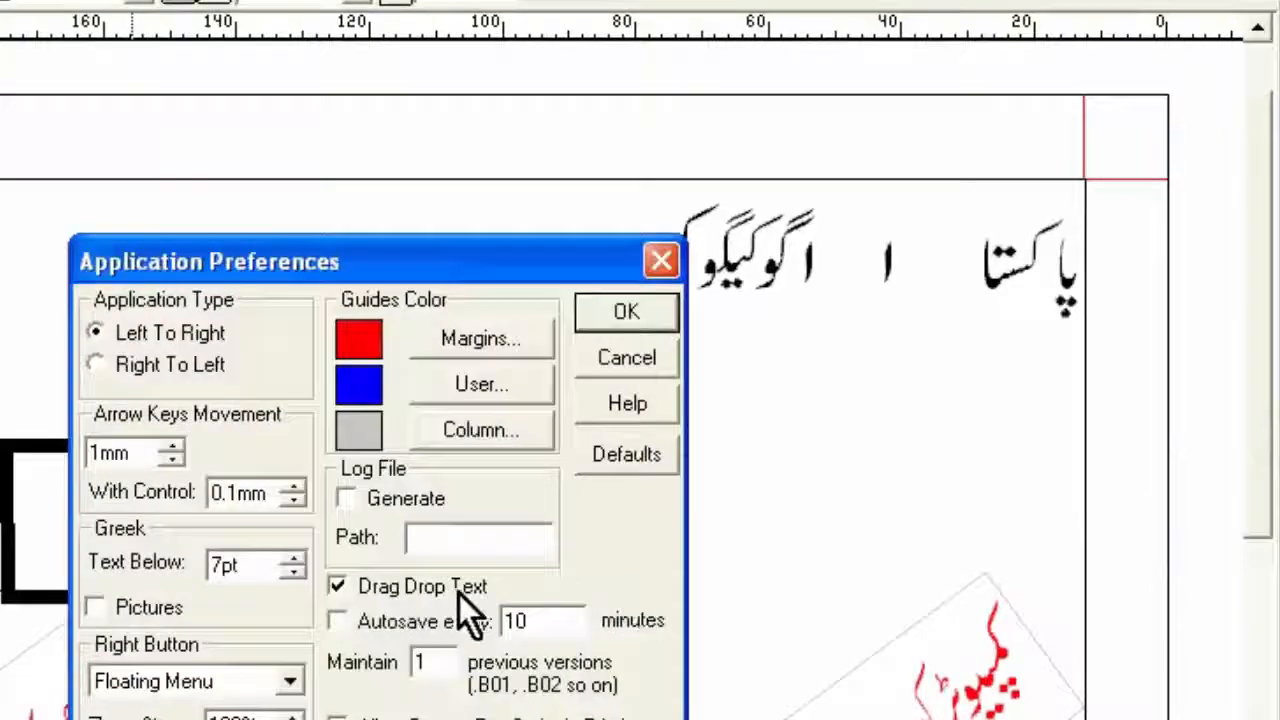
left_click_drag(387, 271, 473, 185)
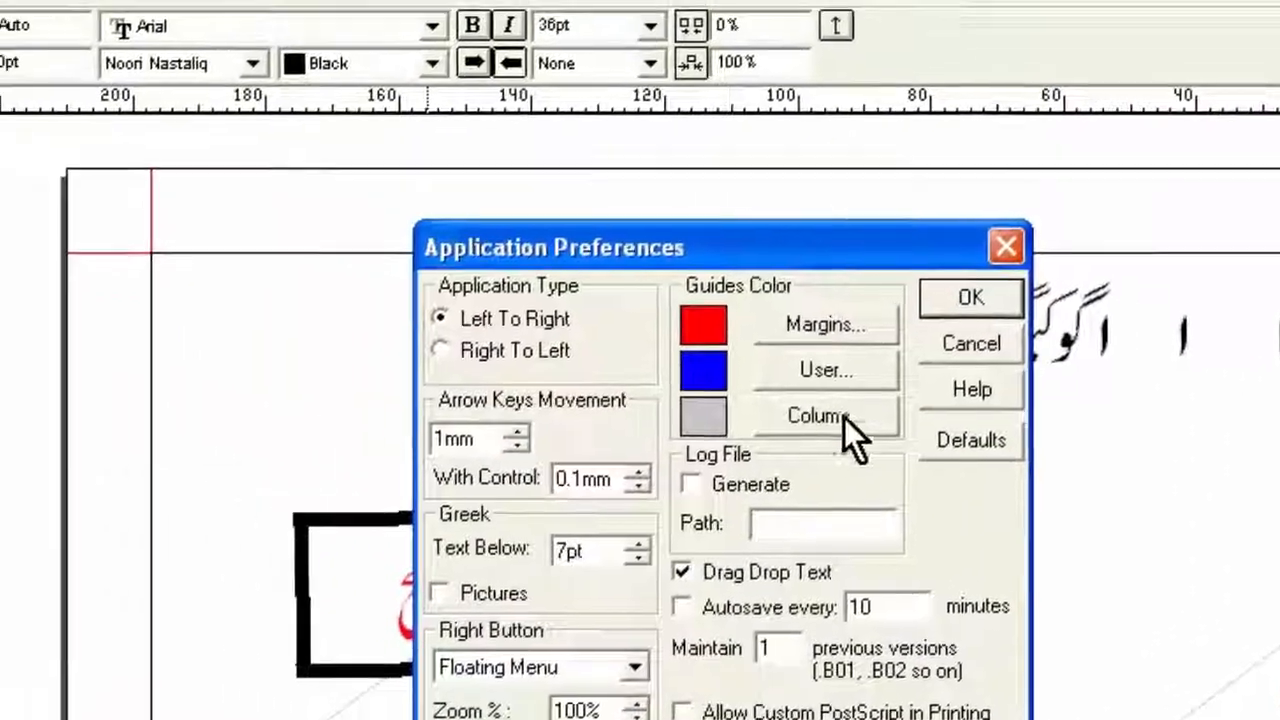
left_click(711, 279)
Set the document's general measurement unit to inches in the Document Preferences
left_click(128, 34)
mouse_move(120, 520)
left_click(390, 549)
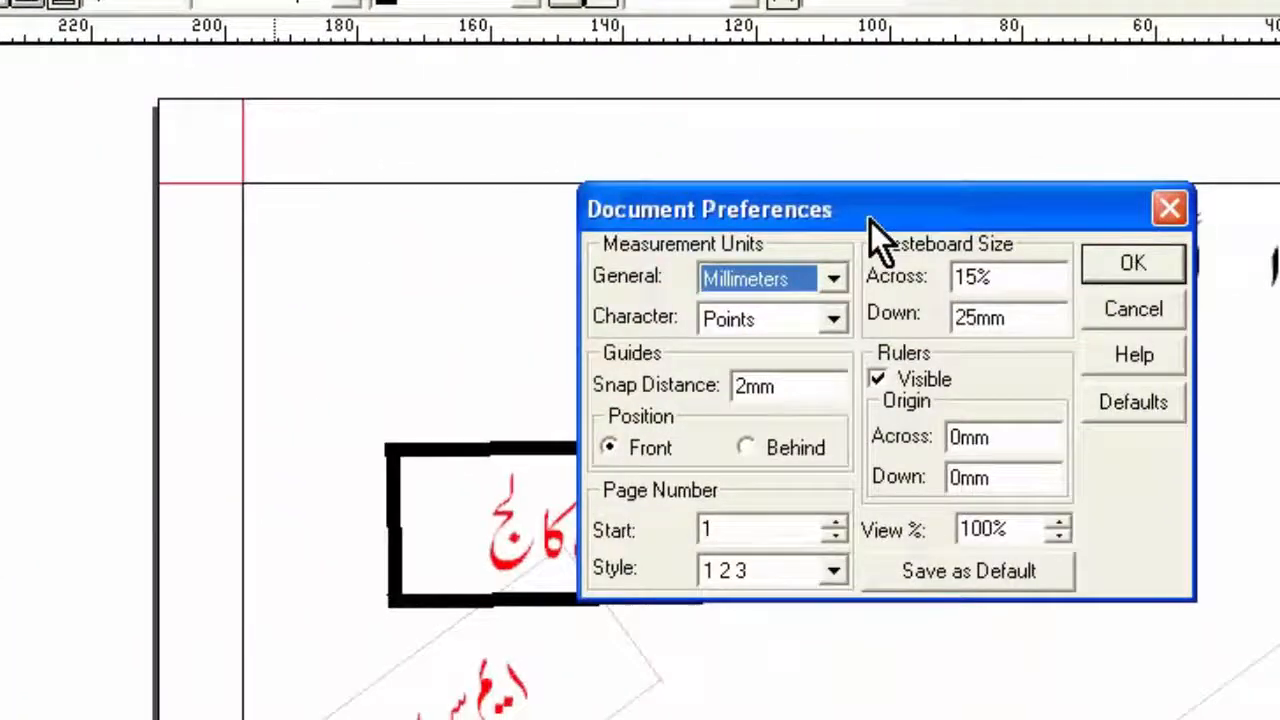
left_click(766, 286)
left_click(774, 316)
left_click(1133, 263)
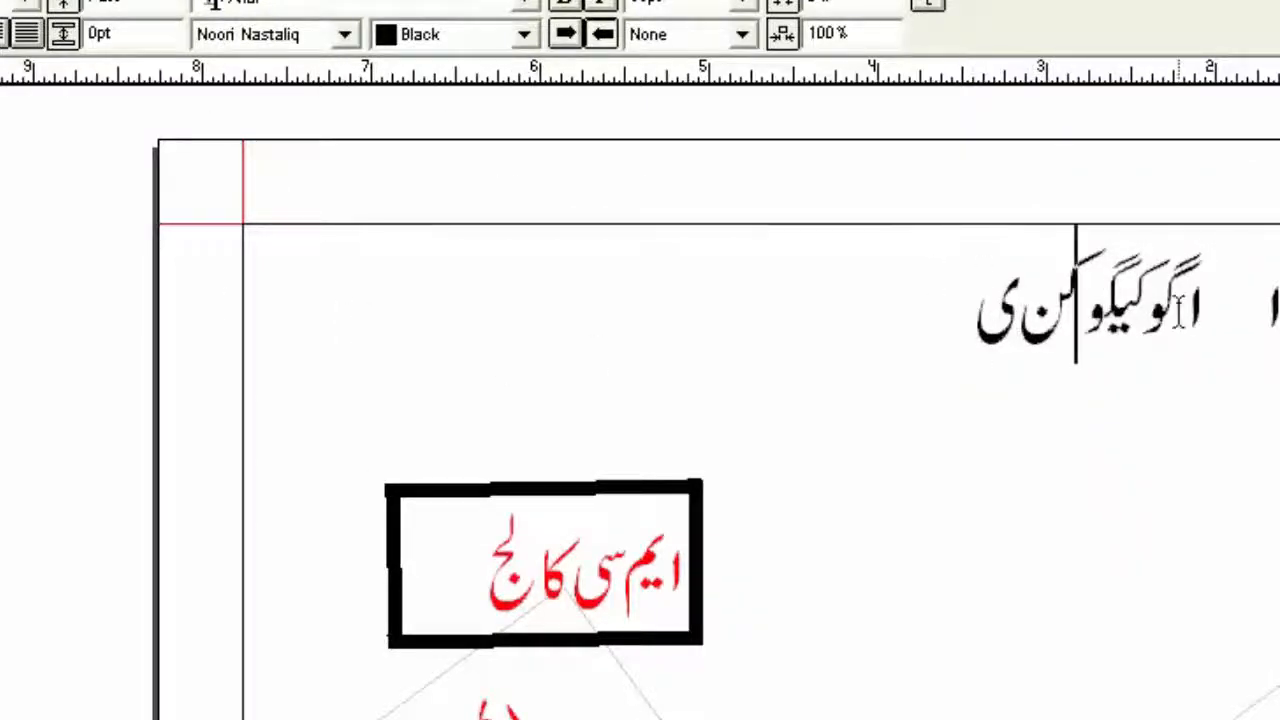
Choose the user-defined keyboard in the Keyboard Preferences and open the User Defined Keyboard 1 layout
mouse_move(62, 511)
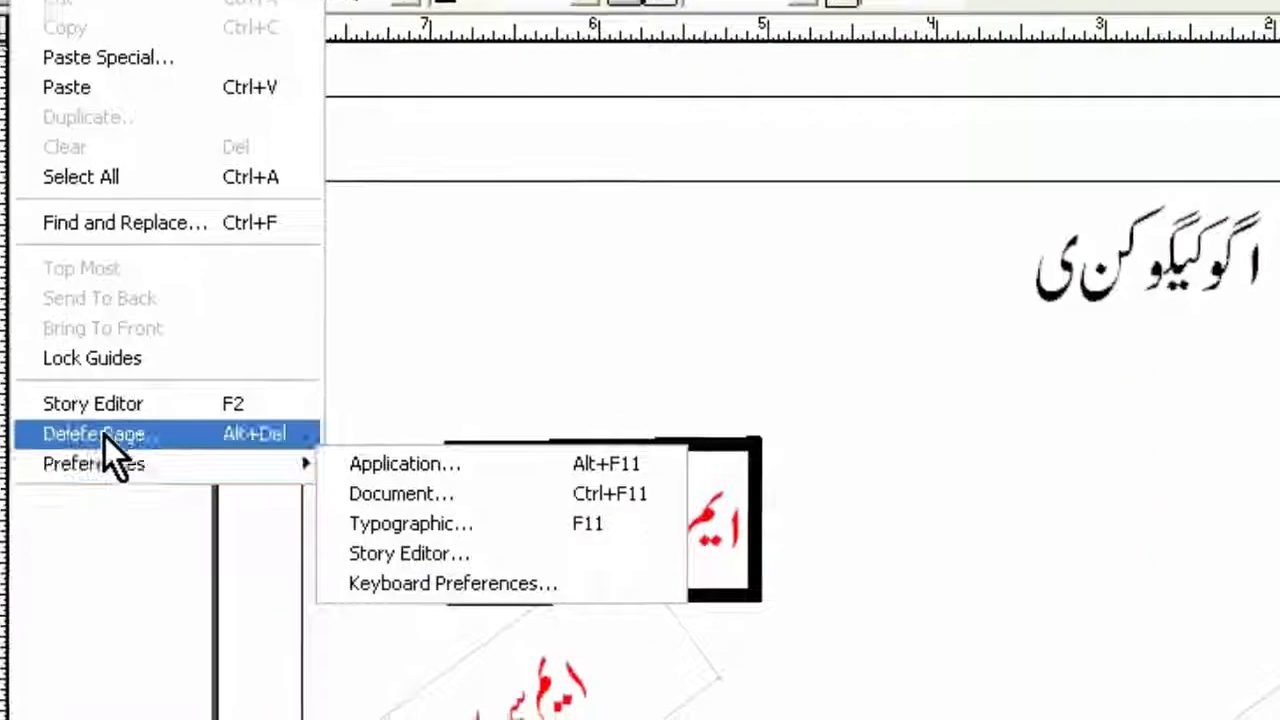
left_click(332, 640)
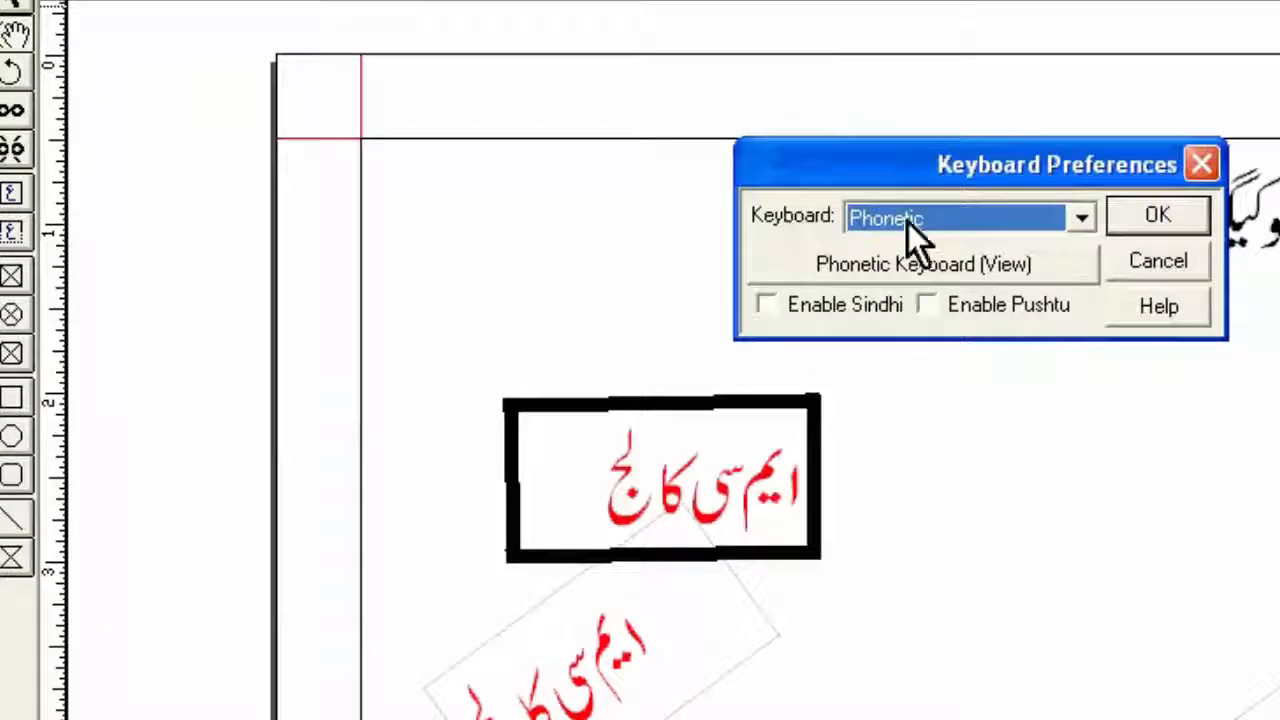
left_click_drag(950, 168, 1013, 94)
left_click(1057, 139)
scroll(1057, 250, "down", 3)
left_click(1008, 195)
left_click(795, 152)
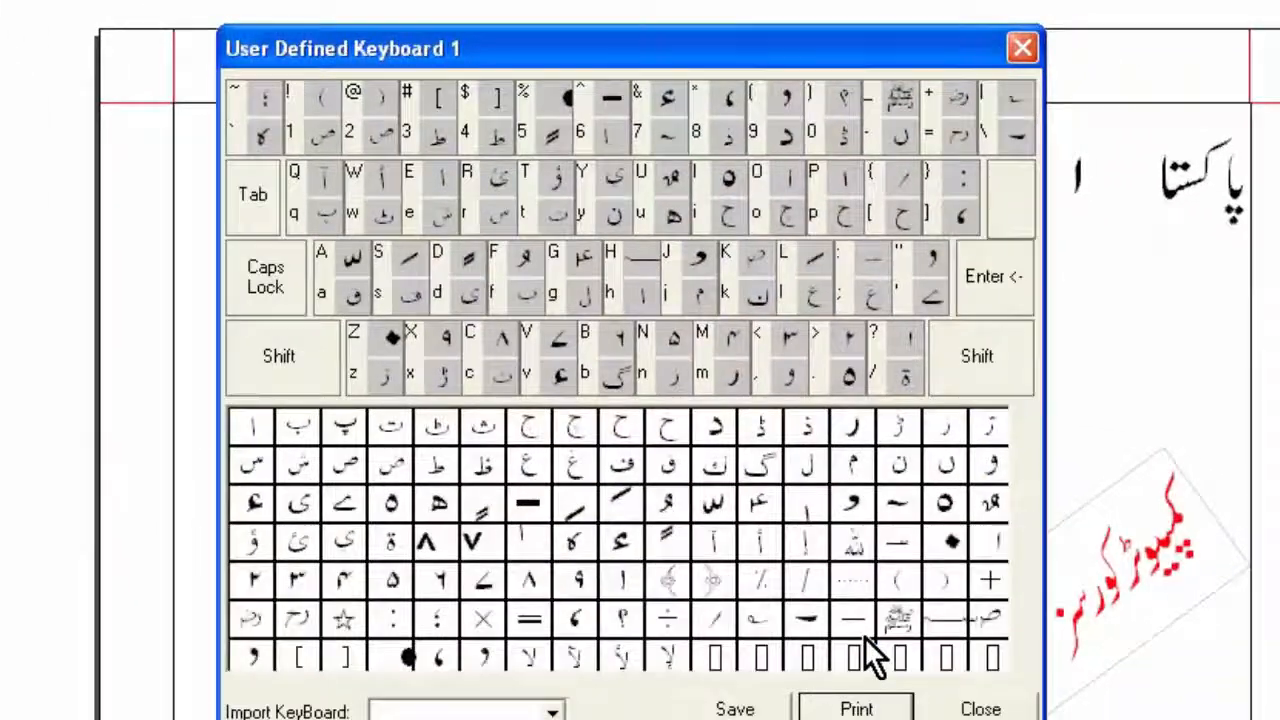
Assign the letter ا to lowercase a and the letter ب to uppercase A in User Defined Keyboard 1
left_click_drag(562, 56, 598, 56)
left_click_drag(295, 414, 390, 289)
left_click_drag(328, 430, 326, 432)
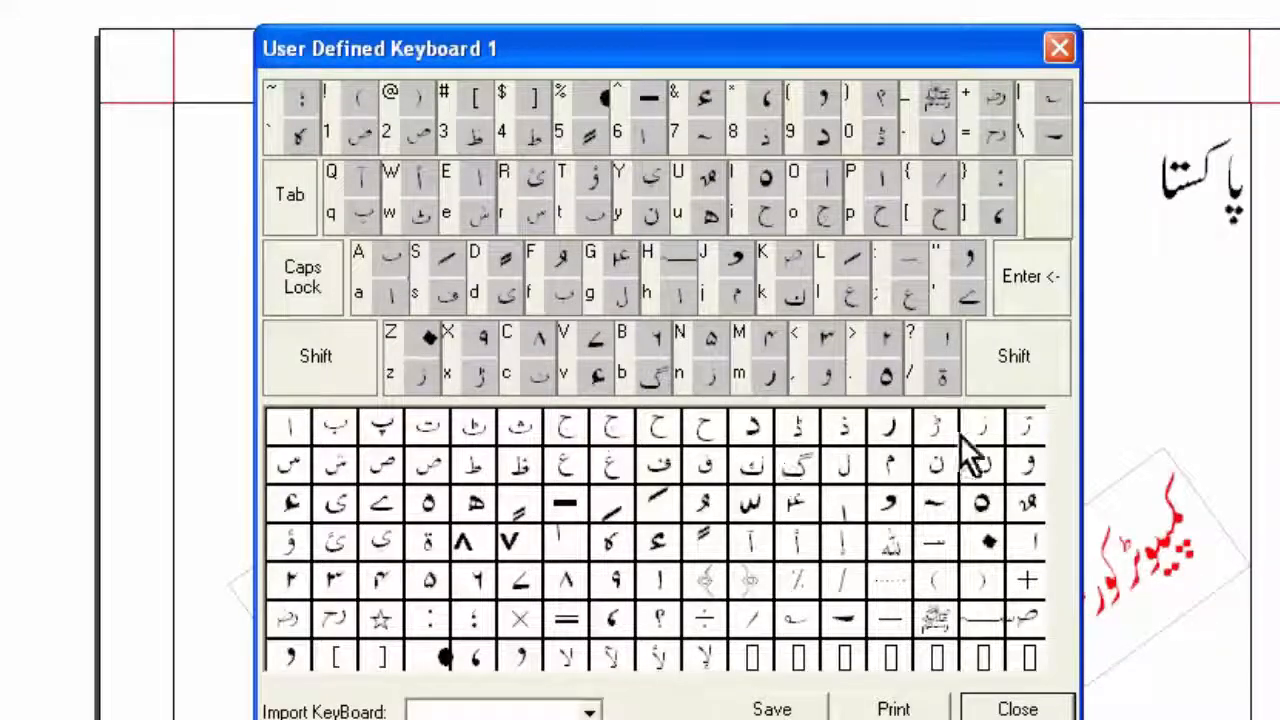
left_click_drag(770, 712, 773, 677)
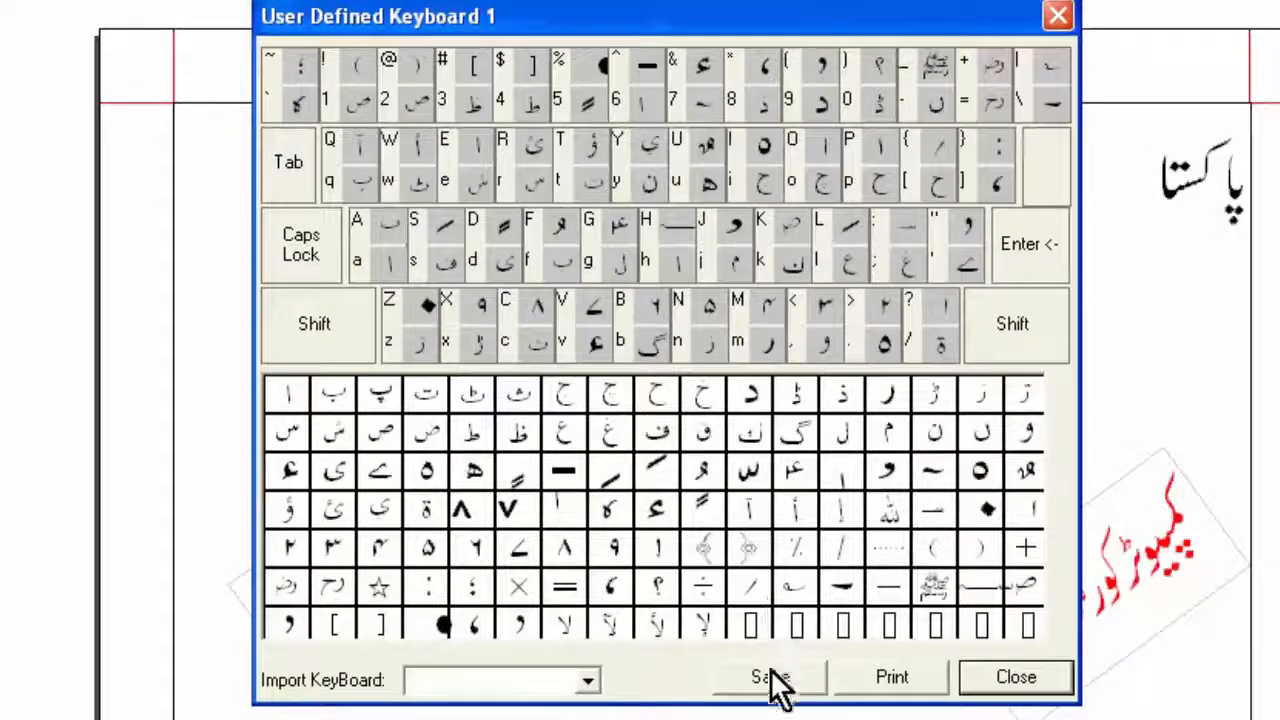
left_click_drag(632, 22, 620, 14)
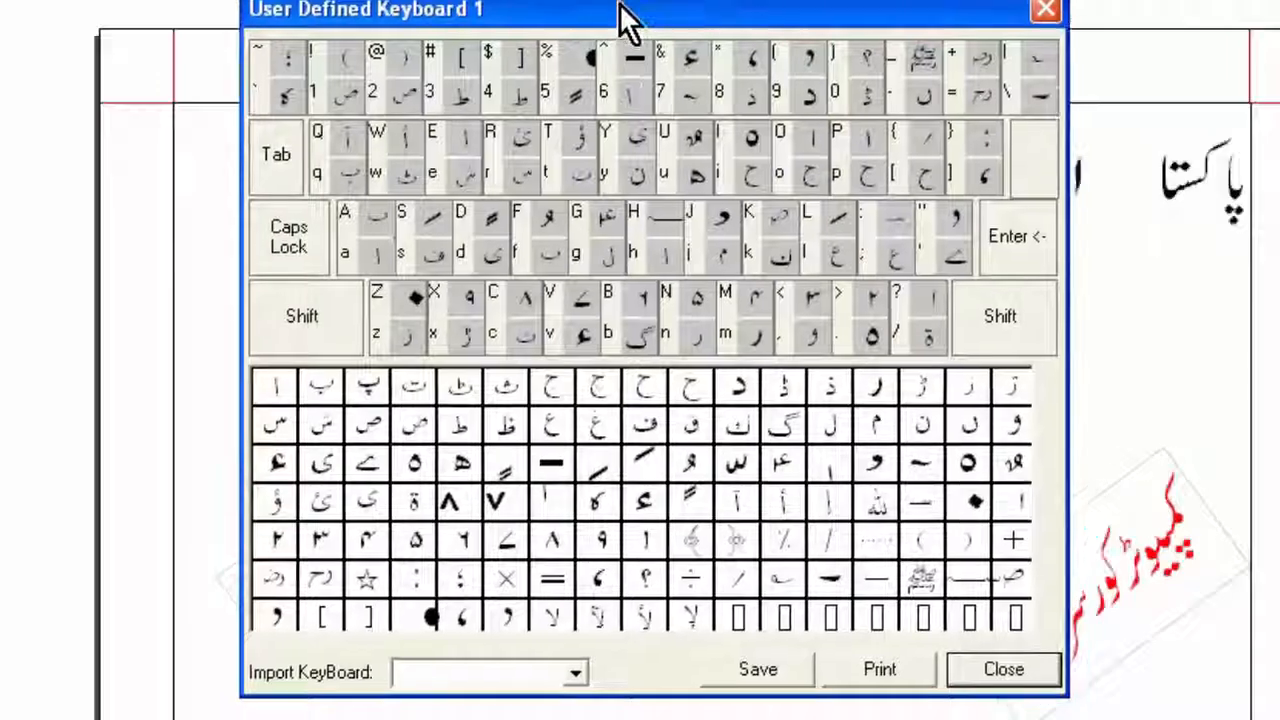
Import a ready-made layout into User Defined Keyboard 1, save it and close the layout window
left_click(575, 672)
left_click(510, 698)
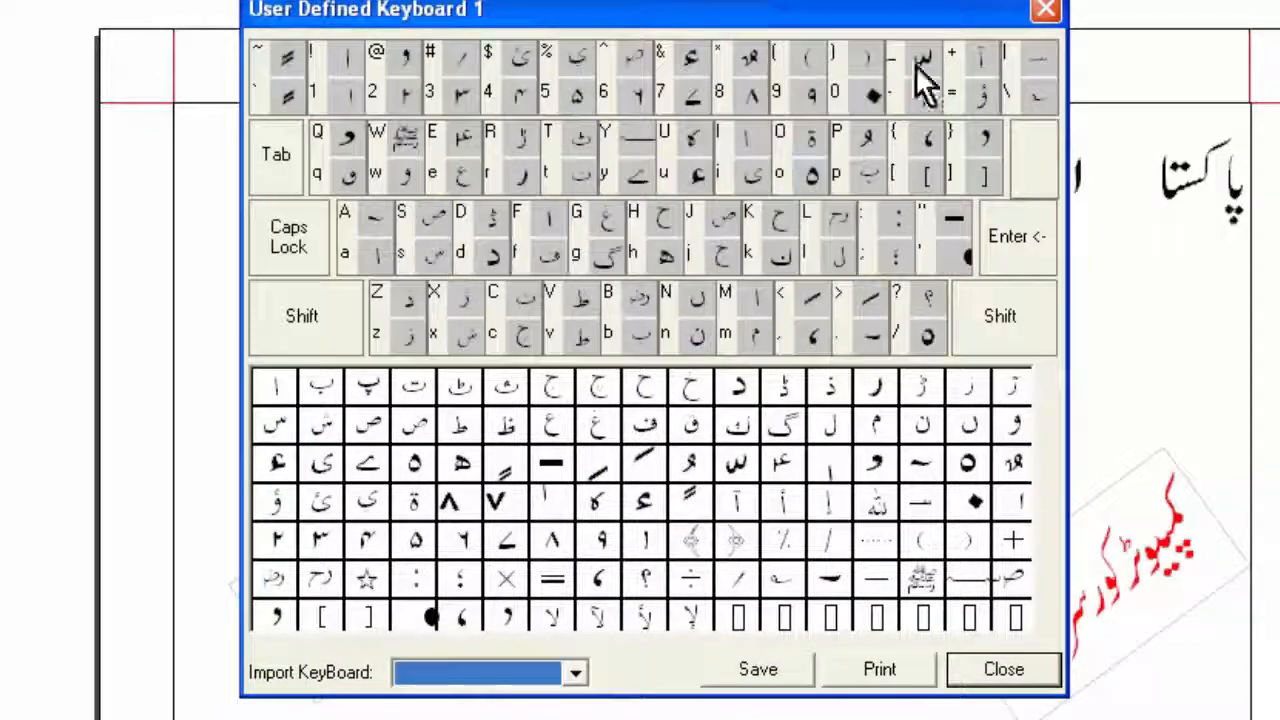
left_click(771, 674)
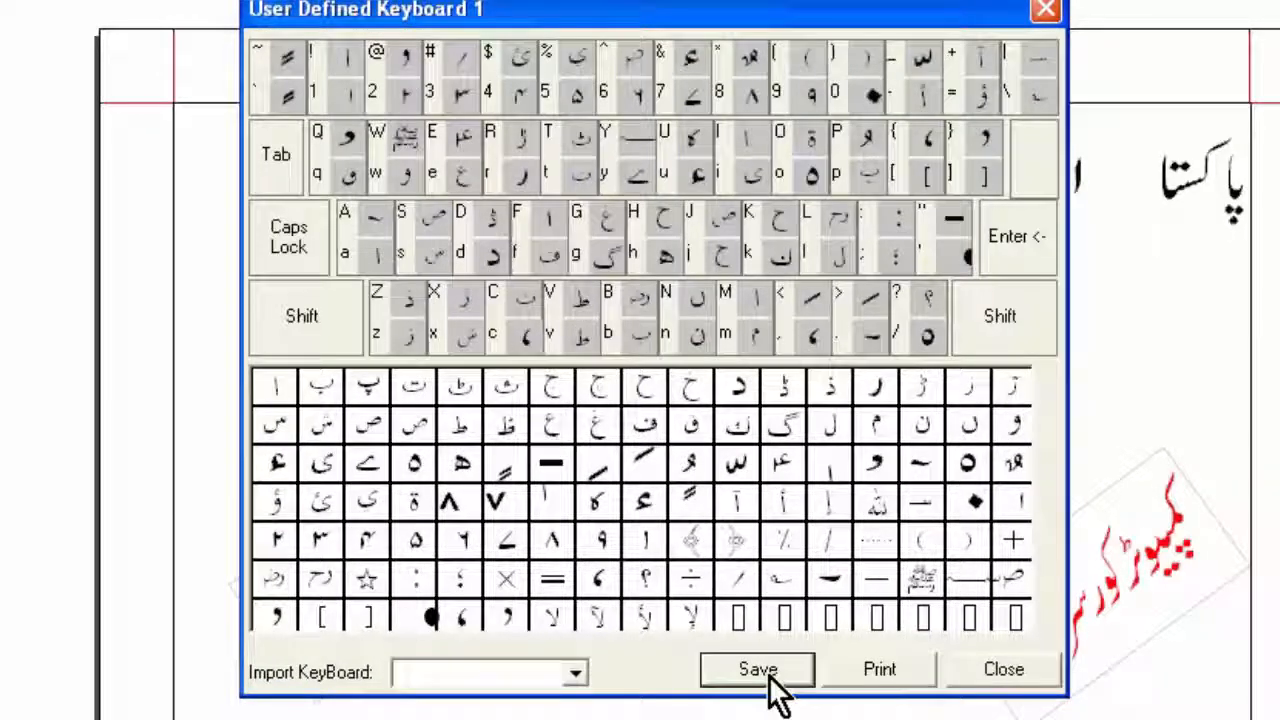
left_click_drag(542, 12, 514, 12)
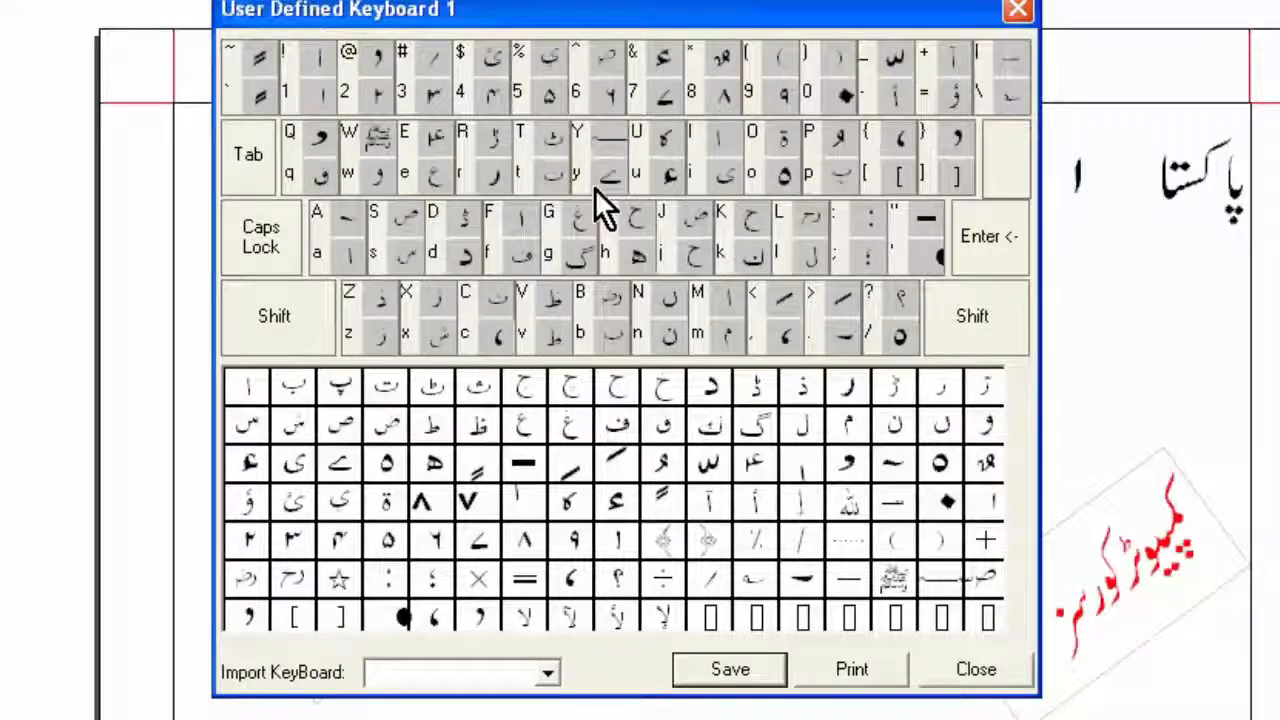
left_click(970, 670)
Check the selected keyboard's layout from the Keyboard Preferences and close the preferences
left_click(594, 166)
left_click(980, 708)
left_click(709, 140)
left_click(710, 176)
left_click(560, 177)
left_click(768, 138)
Add a vertical guide at about 133 mm and place a text box about 25 mm by 14 mm against it
key("alt+e")
key("Right")
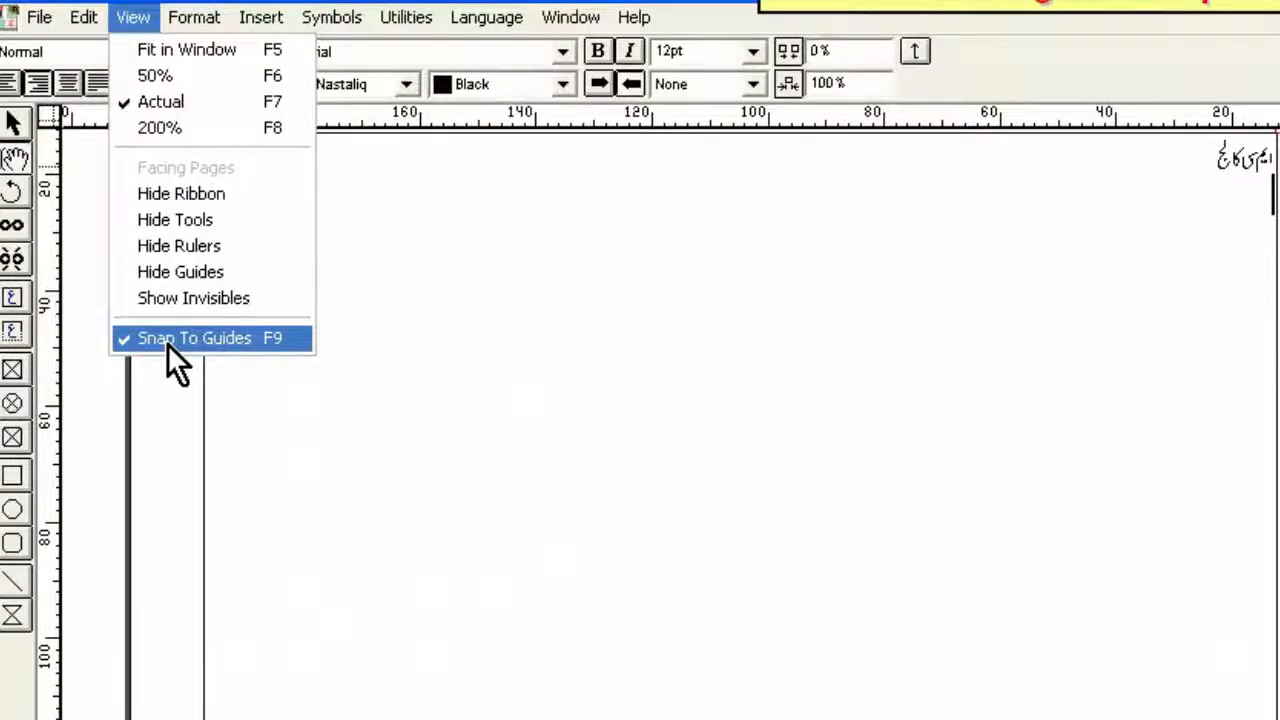
left_click(12, 298)
left_click_drag(51, 342, 575, 382)
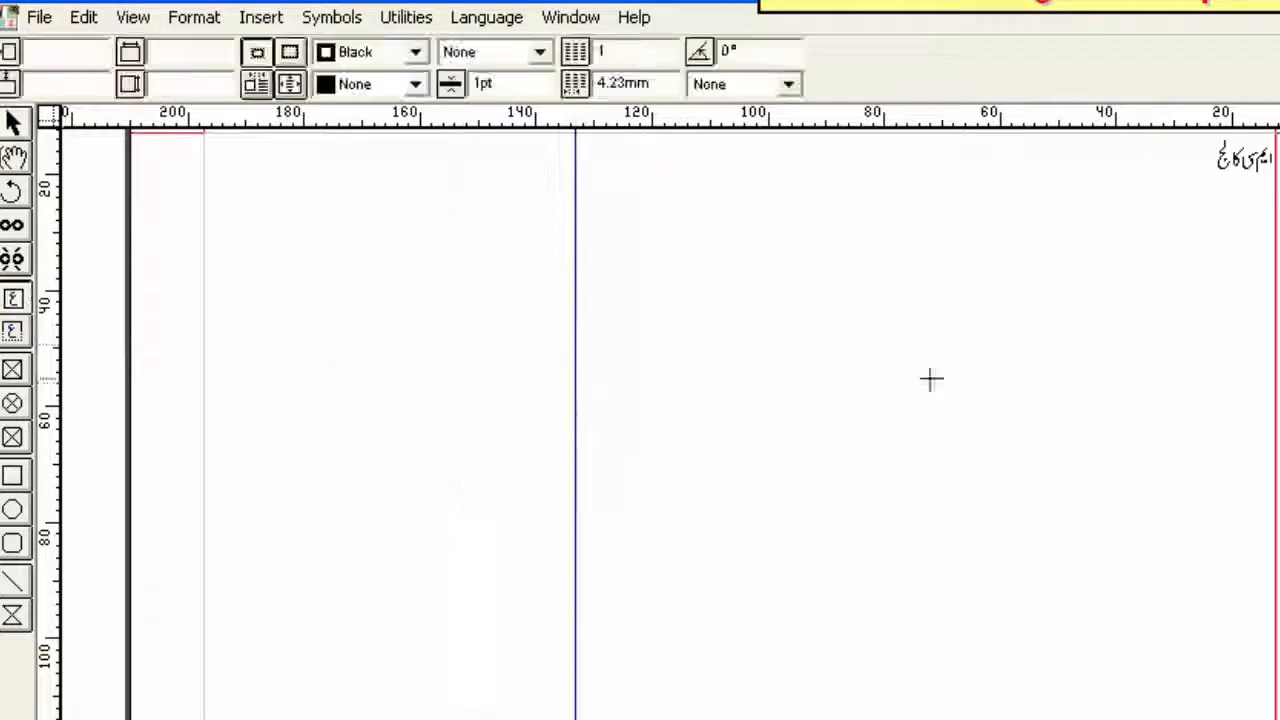
left_click_drag(883, 371, 1029, 452)
mouse_move(950, 437)
left_mouse_down()
mouse_move(651, 438)
mouse_move(615, 415)
mouse_move(612, 343)
left_mouse_up()
Turn off Snap To Guides and place another text box about 47 mm by 28 mm beside the vertical guide
left_click(135, 19)
left_click(177, 334)
left_click(21, 300)
left_click_drag(827, 518, 1103, 683)
mouse_move(955, 593)
left_mouse_down()
mouse_move(725, 606)
mouse_move(716, 618)
left_mouse_up()
Switch the Facing Pages display off and on to compare the single-page and two-page views
left_click(133, 17)
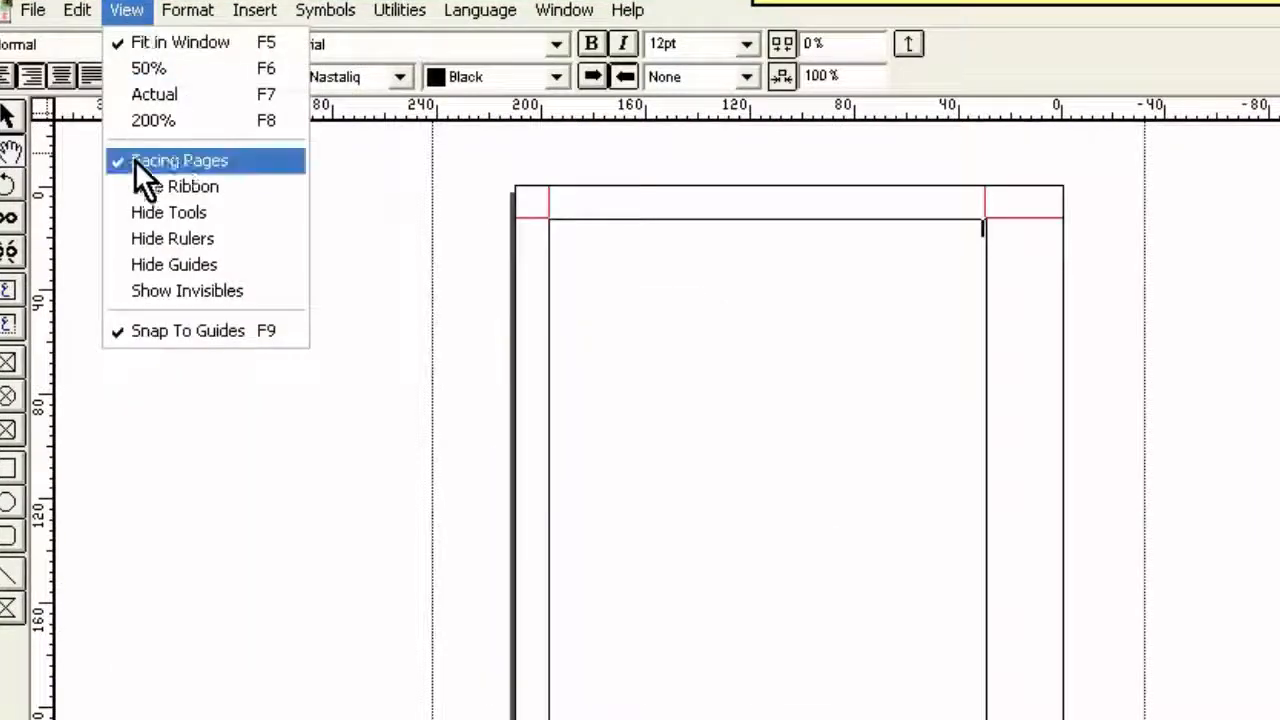
left_click(140, 163)
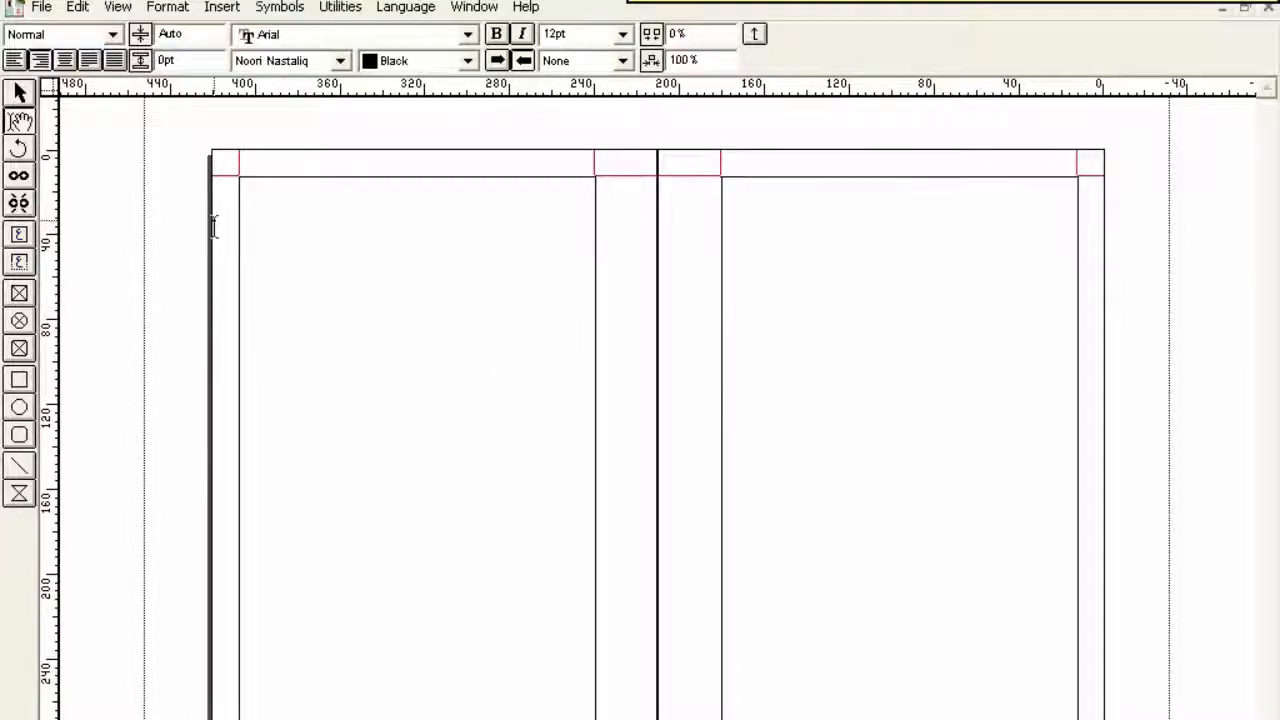
left_click(118, 8)
left_click(150, 129)
left_click(118, 8)
left_click(140, 129)
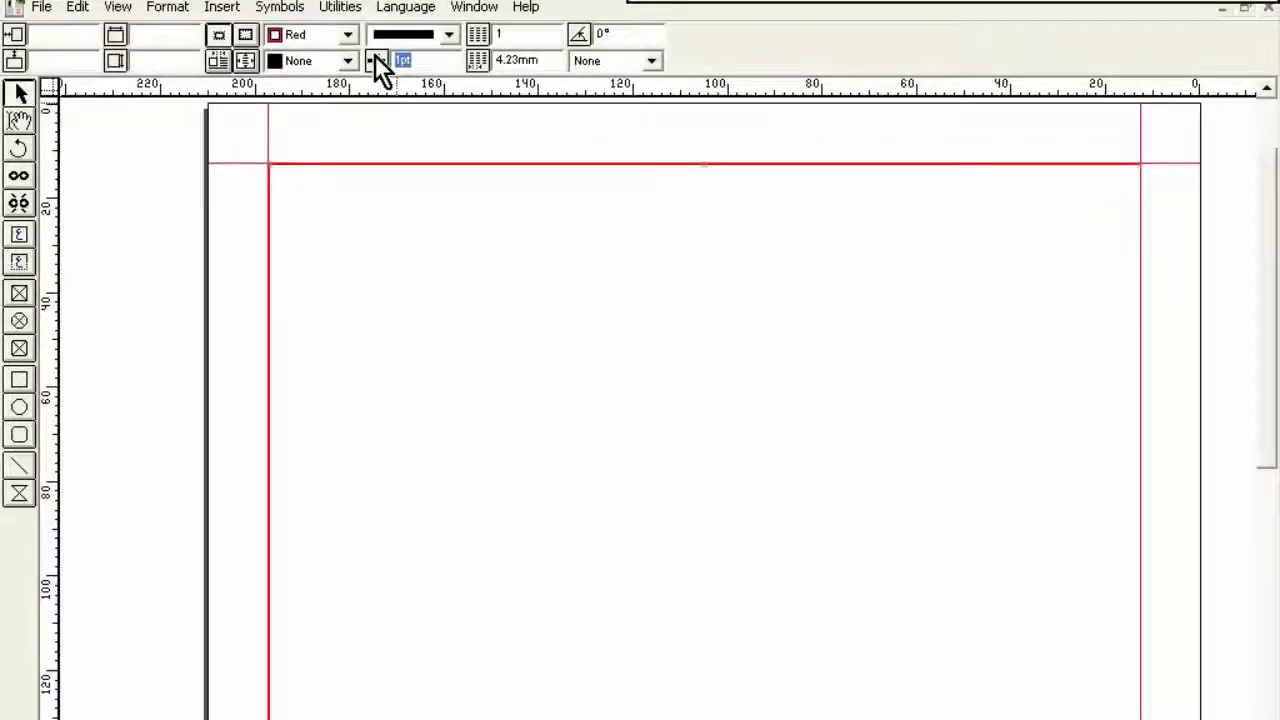
Set the red-bordered text box's border thickness to 9pt and its fill colour to Gray
type("9")
key("Return")
left_click(348, 61)
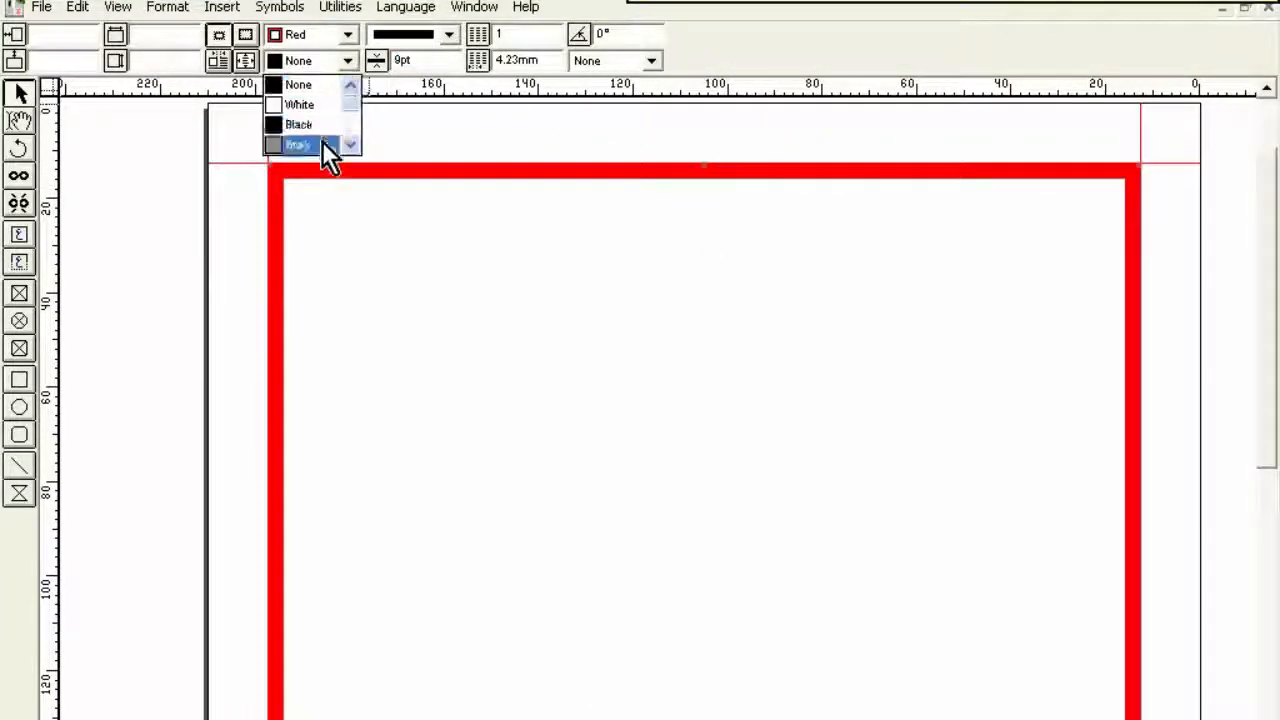
left_click(322, 145)
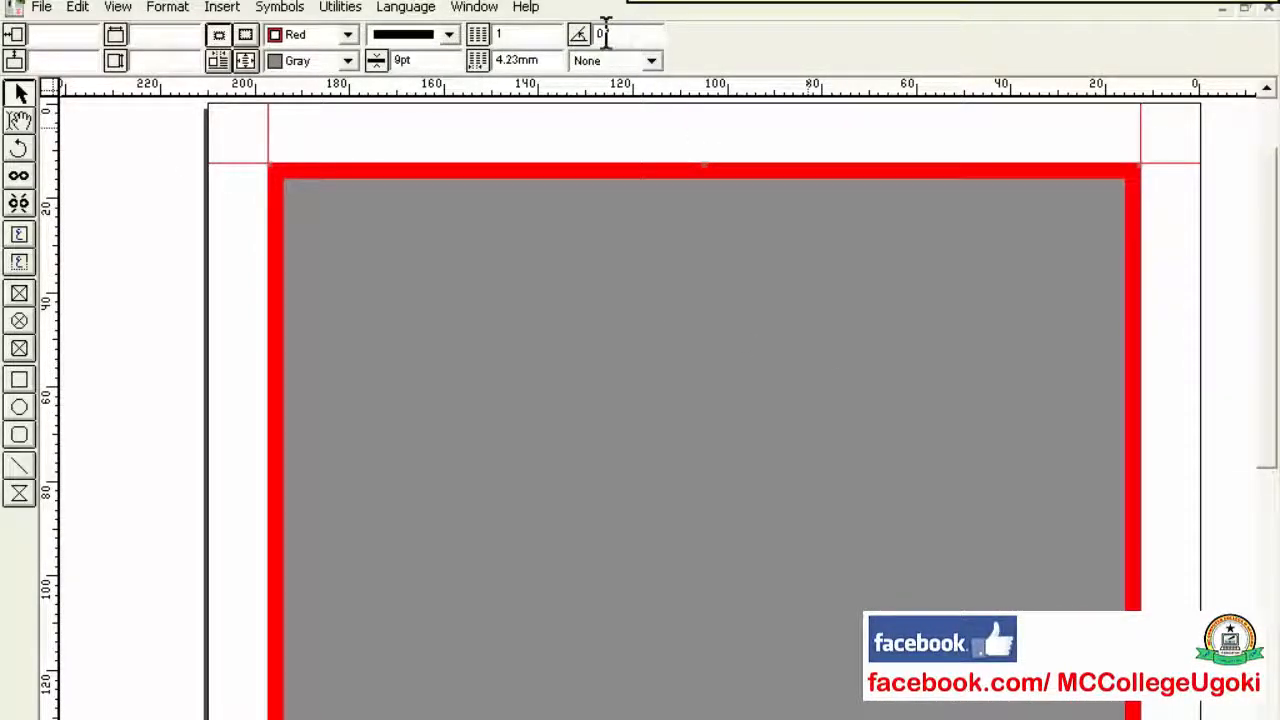
Give the text box a diagonal hatch fill pattern and a border style made of a chain of circles
left_click(651, 61)
scroll(657, 72, "down", 5)
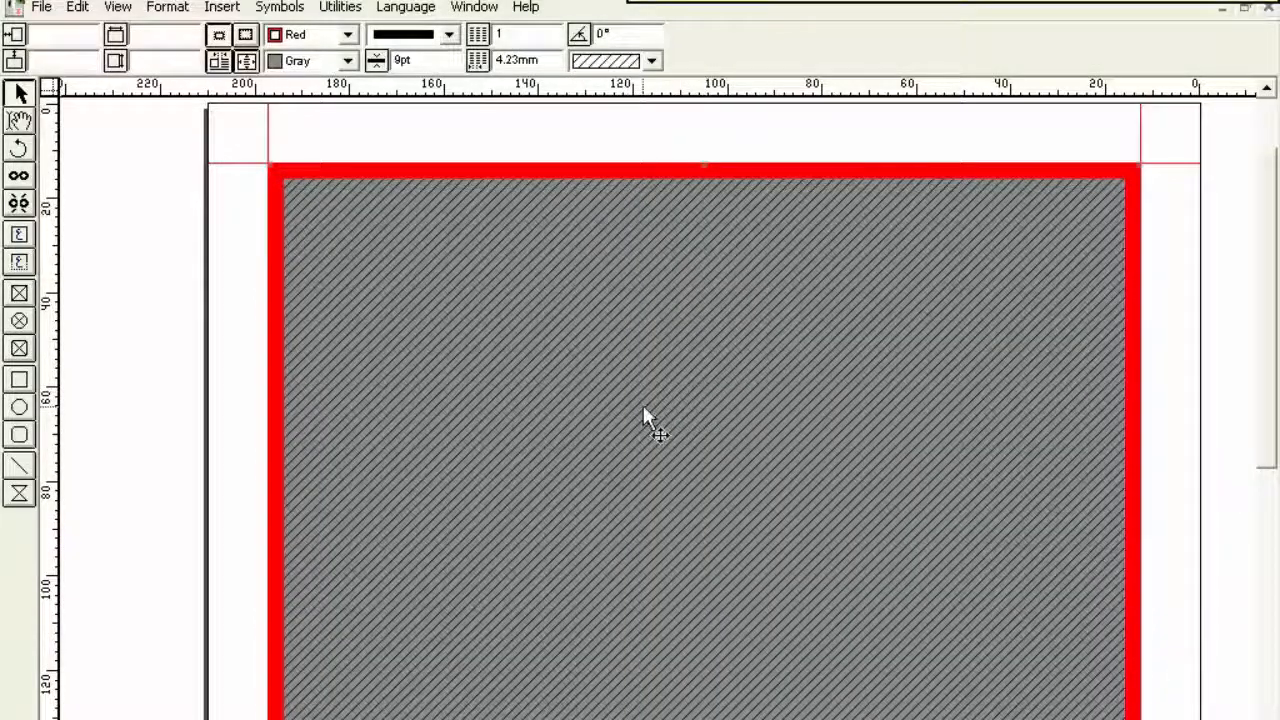
left_click(449, 34)
scroll(445, 70, "down", 6)
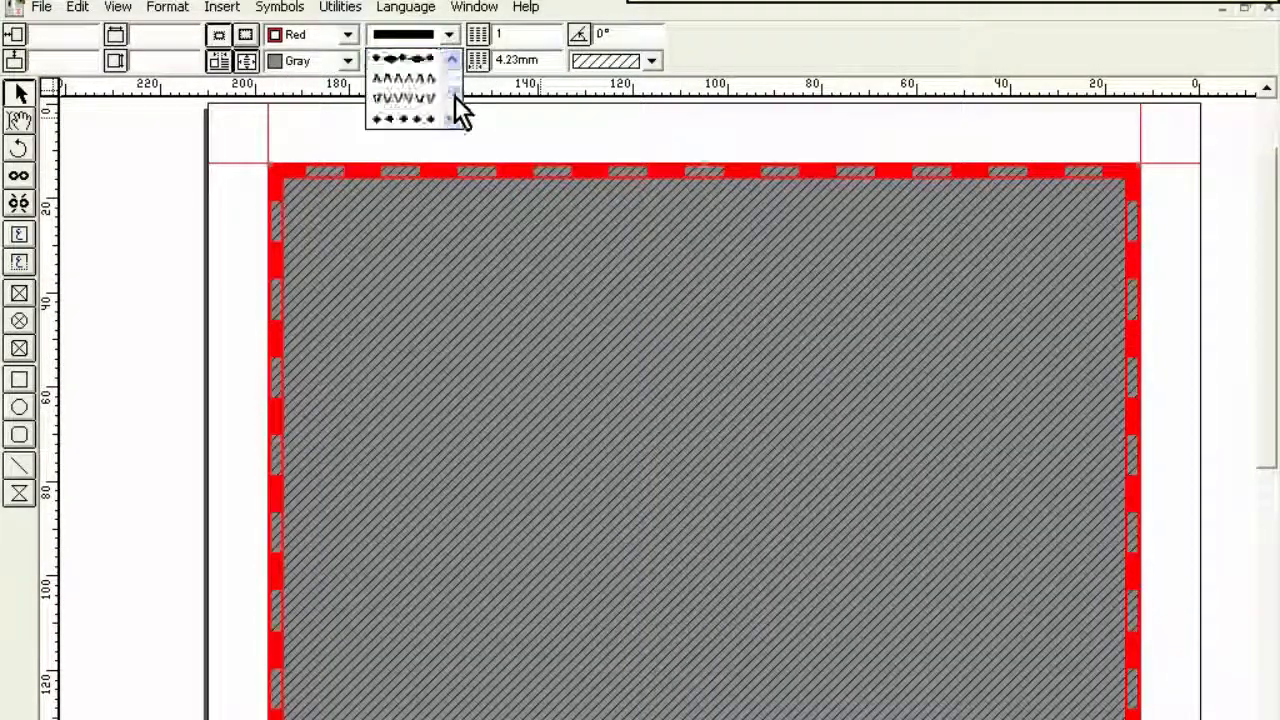
left_click(404, 58)
Change the text box's border colour to Blue and its fill colour to Yellow
left_click(347, 34)
scroll(348, 84, "up", 1)
scroll(347, 80, "down", 2)
left_click(304, 98)
left_click(347, 60)
left_click(350, 85)
left_click(300, 85)
left_click(348, 61)
mouse_move(349, 132)
left_mouse_down()
mouse_move(338, 92)
mouse_move(354, 134)
left_mouse_up()
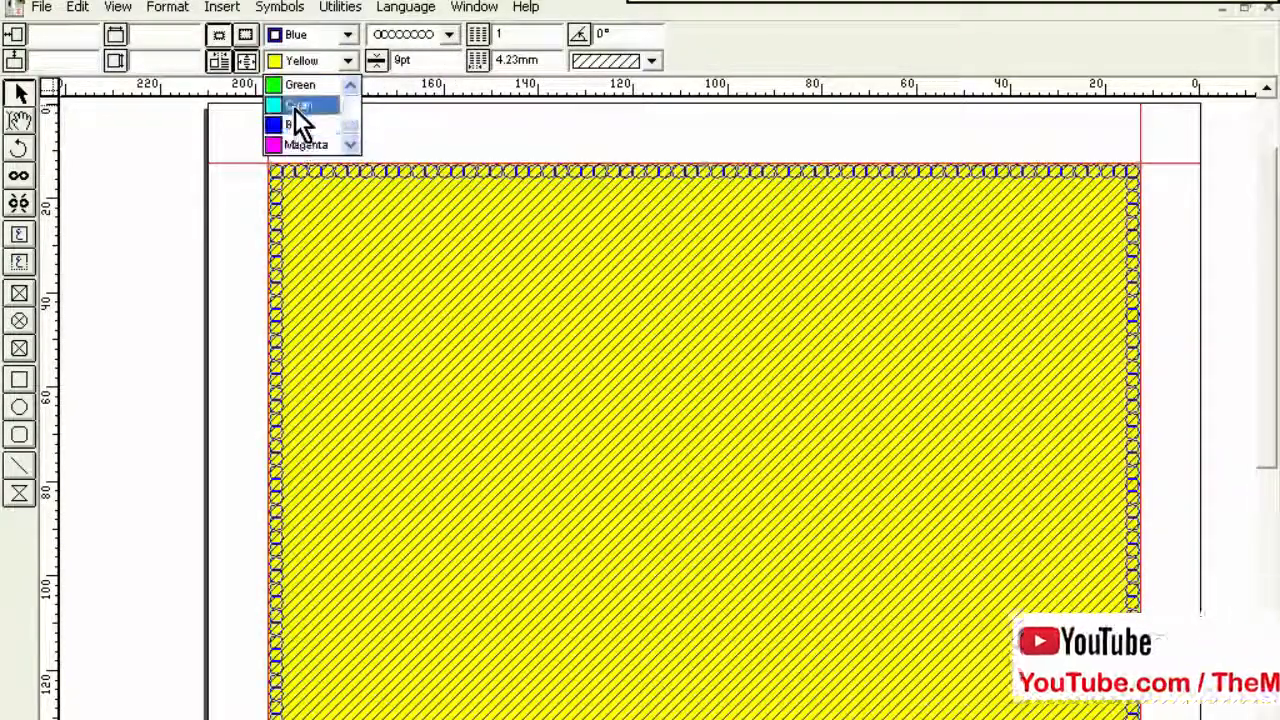
key("Escape")
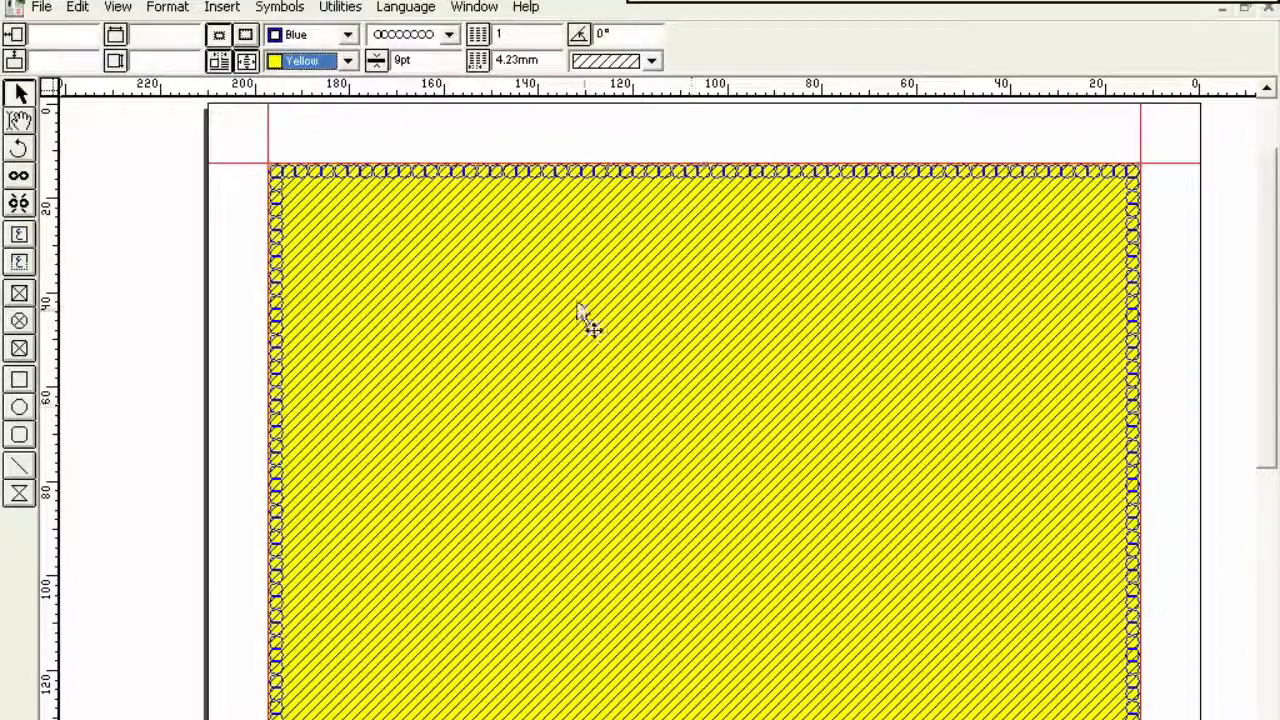
Create a new document and enter the Urdu sentence "پاکستان ہمارا پیارا وطن ہے۔" on its first line
left_click(41, 6)
left_click(50, 31)
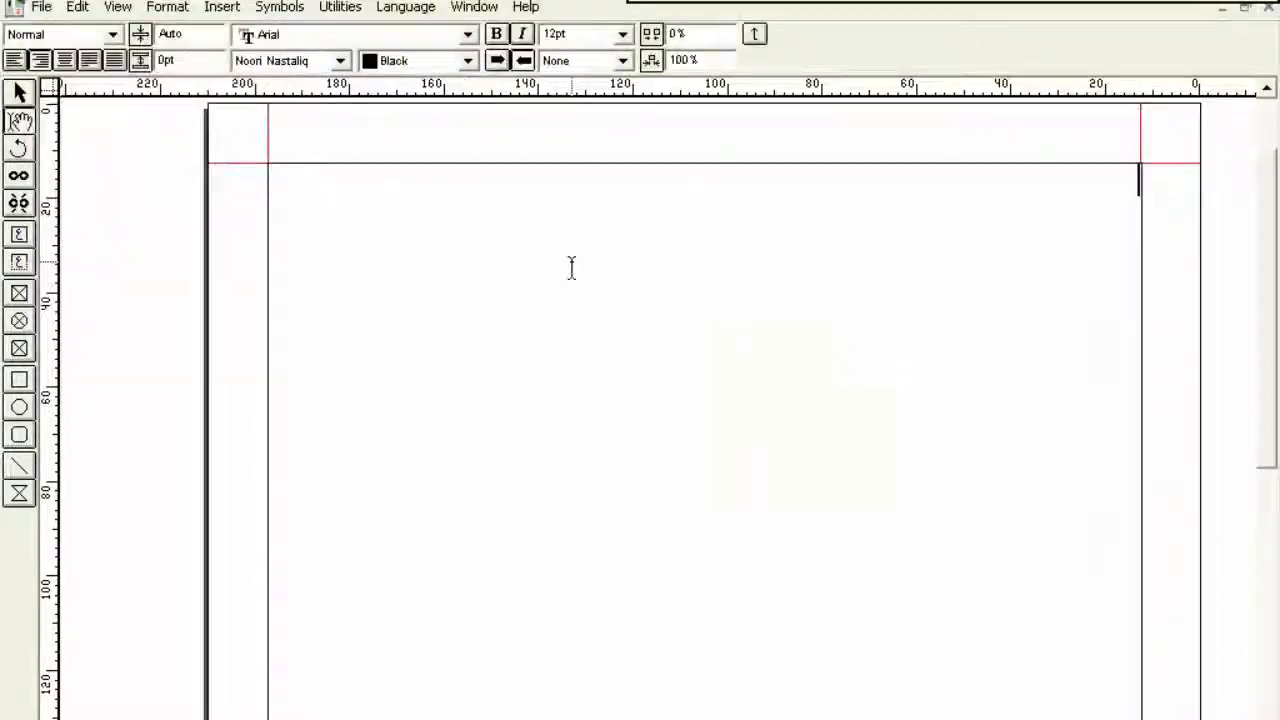
type("ا وطن ہے۔")
Set the Urdu sentence's font size to 36pt
left_click_drag(1012, 185, 1130, 188)
left_click(622, 34)
left_click(592, 220)
left_click(755, 237)
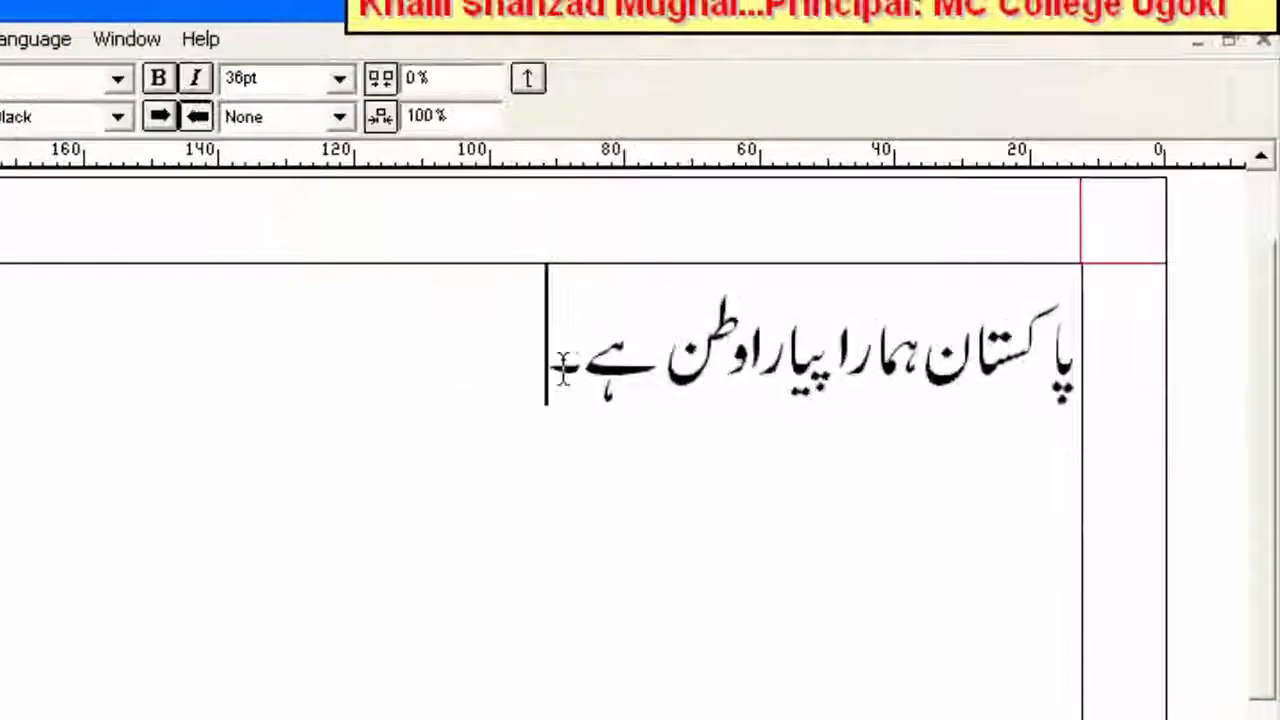
Select the whole sentence, try other font sizes on it and set it back to 36pt
key("ctrl+a")
left_click(455, 79)
left_click(400, 270)
left_click(455, 79)
left_click(400, 251)
left_click(456, 80)
left_click(400, 270)
Try the Single, Pattern and Reverse text effects on the sentence and set the effect back to None
left_click(455, 117)
left_click(390, 161)
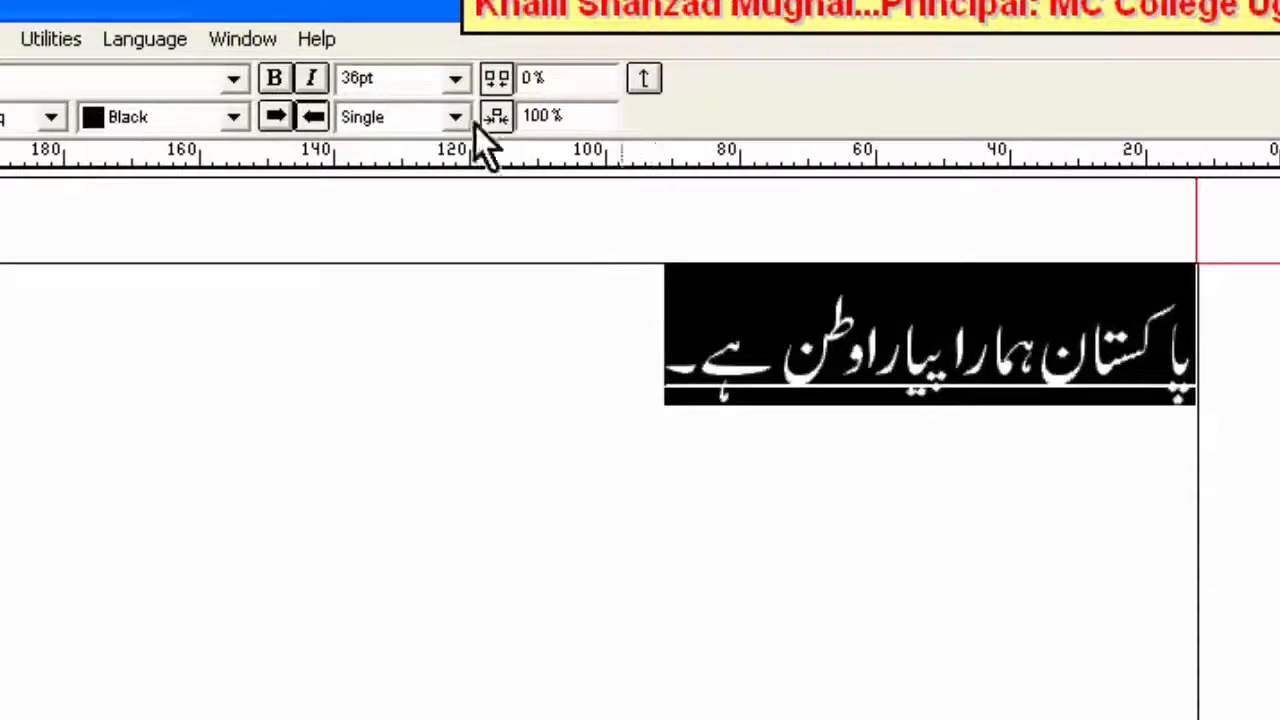
left_click(455, 117)
left_click(410, 212)
left_click(455, 117)
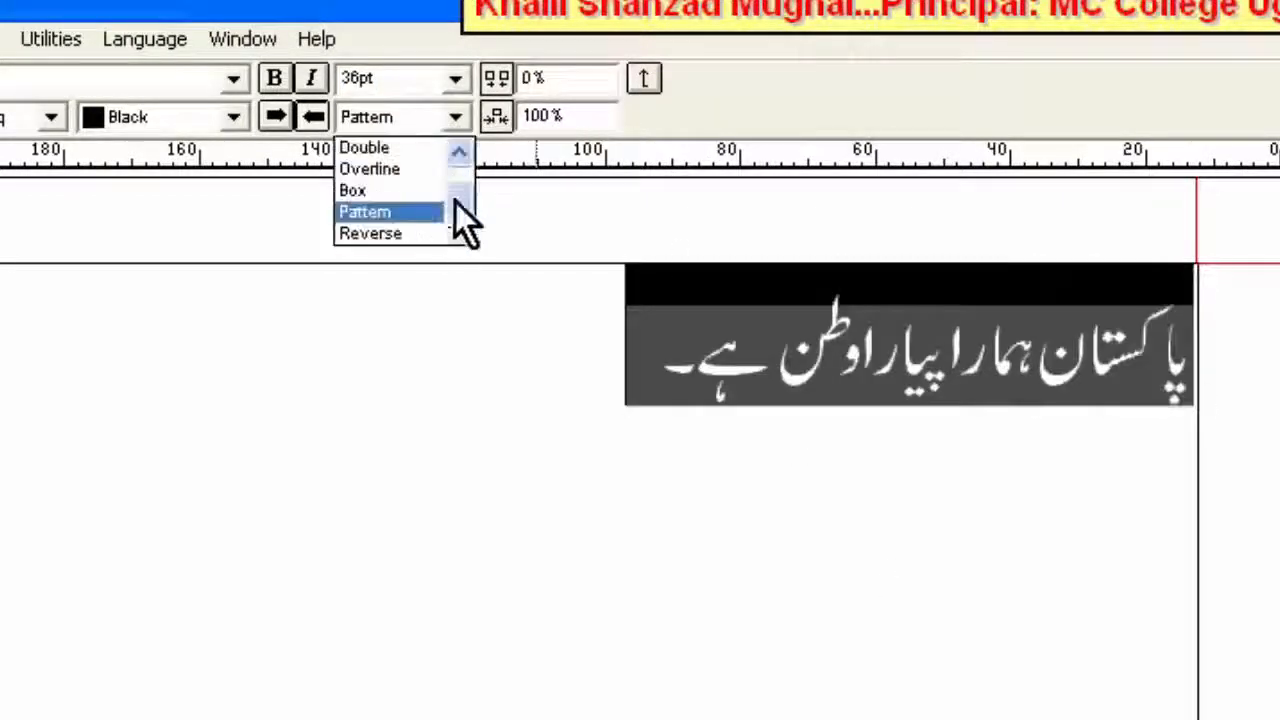
left_click(370, 233)
left_click(455, 117)
scroll(460, 180, "up", 1)
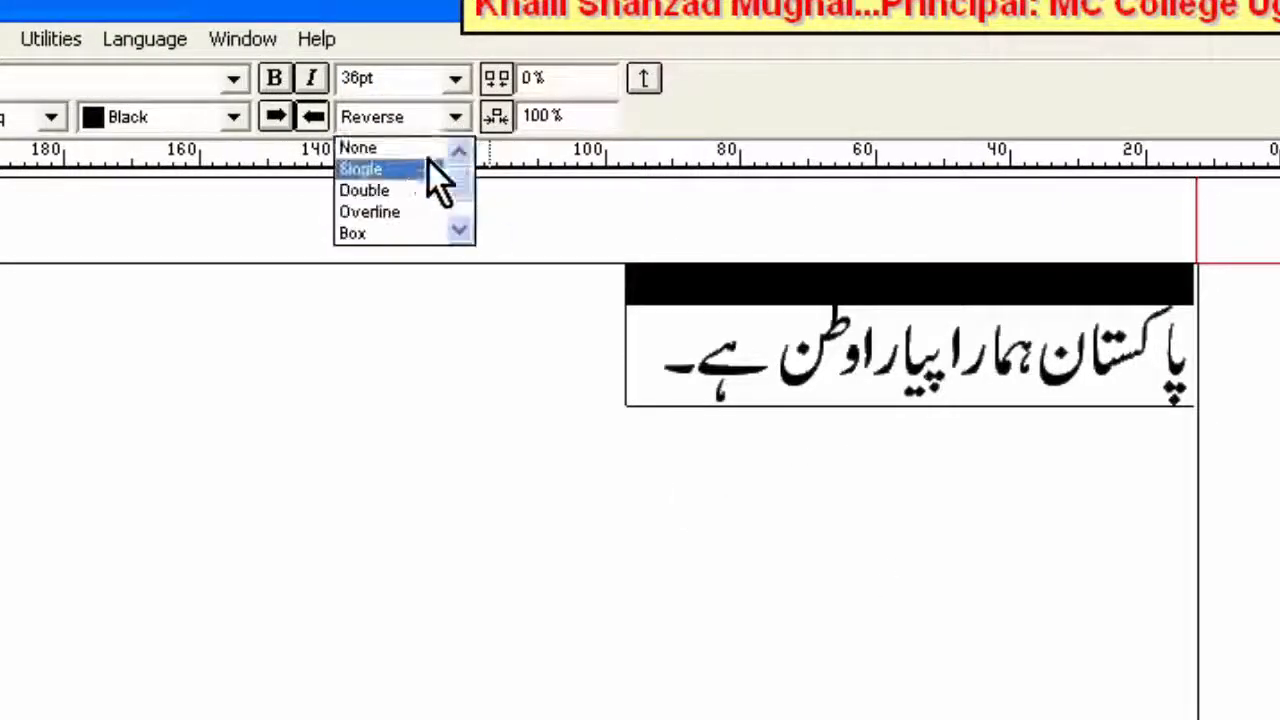
left_click(358, 147)
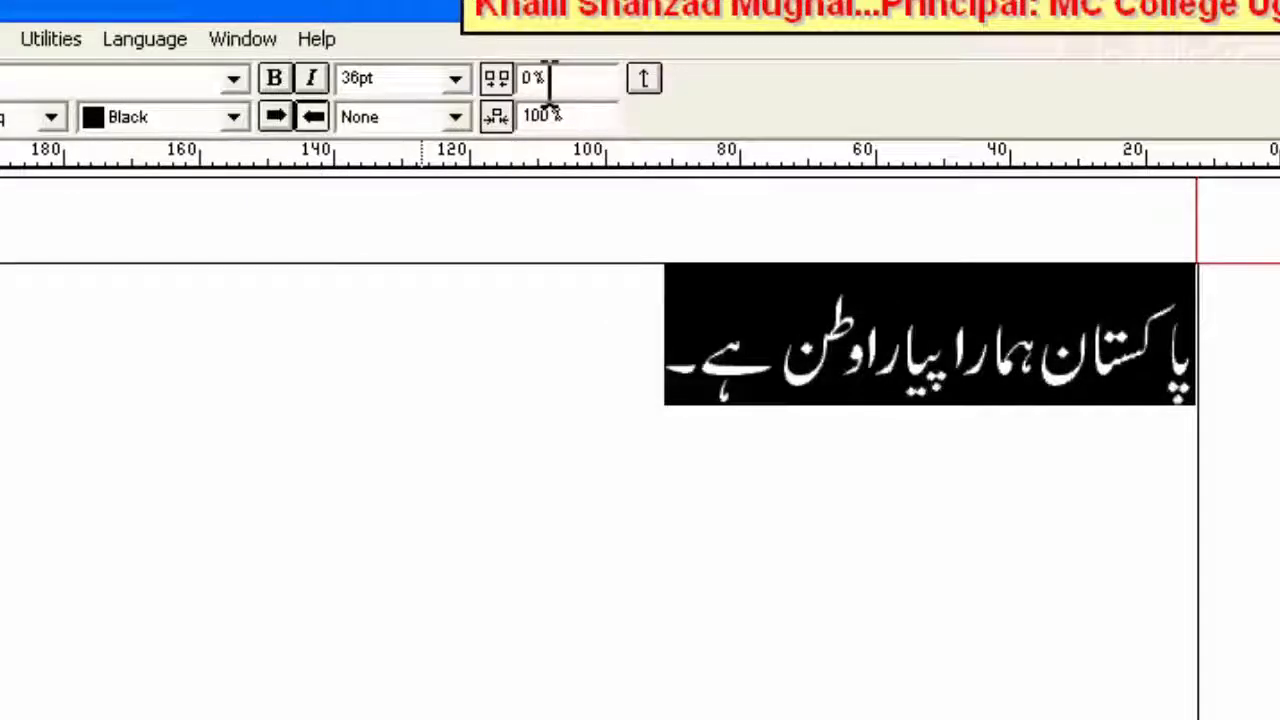
Set the selected sentence's character spacing to 10% and widen it in small increments to 30%
type("10")
key("Return")
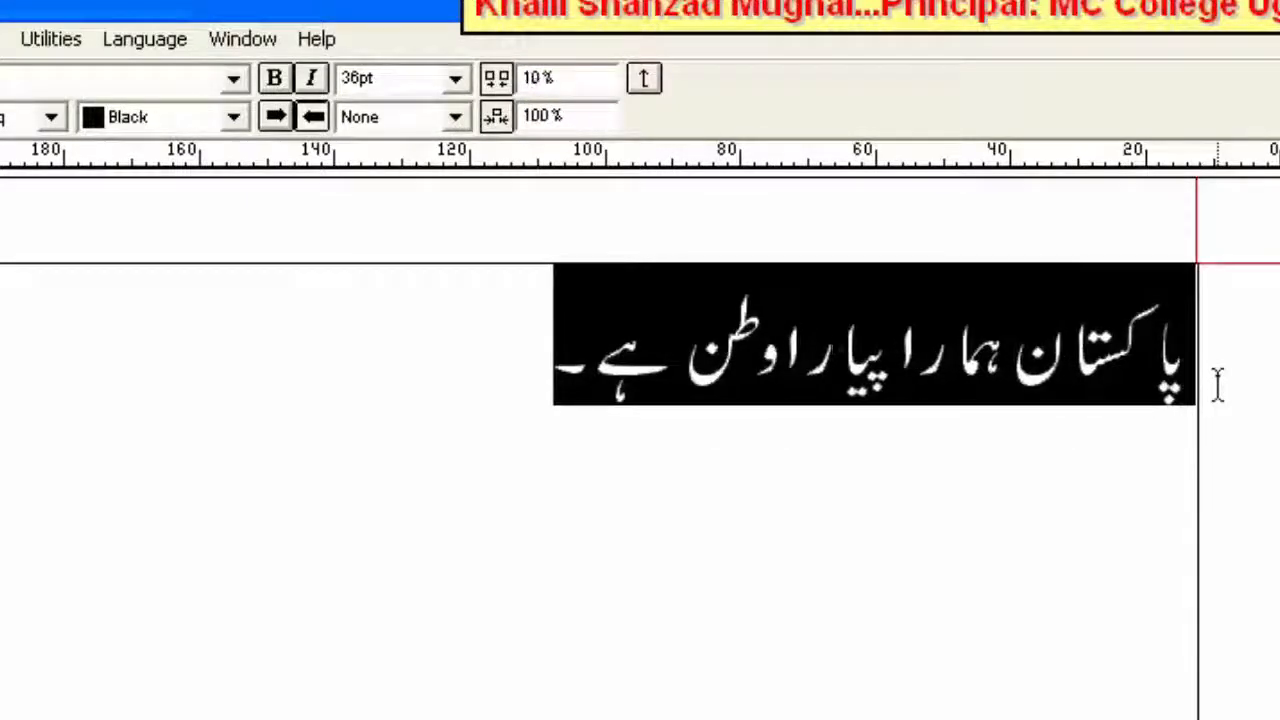
key("F12")
key("F12")
key("F12")
key("F12")
key("F12")
key("F12")
key("F12")
key("F12")
key("F12")
key("F12")
key("F12")
key("F12")
key("F12")
key("F12")
key("F12")
key("F12")
key("F12")
key("F12")
key("F12")
key("F12")
left_click(573, 85)
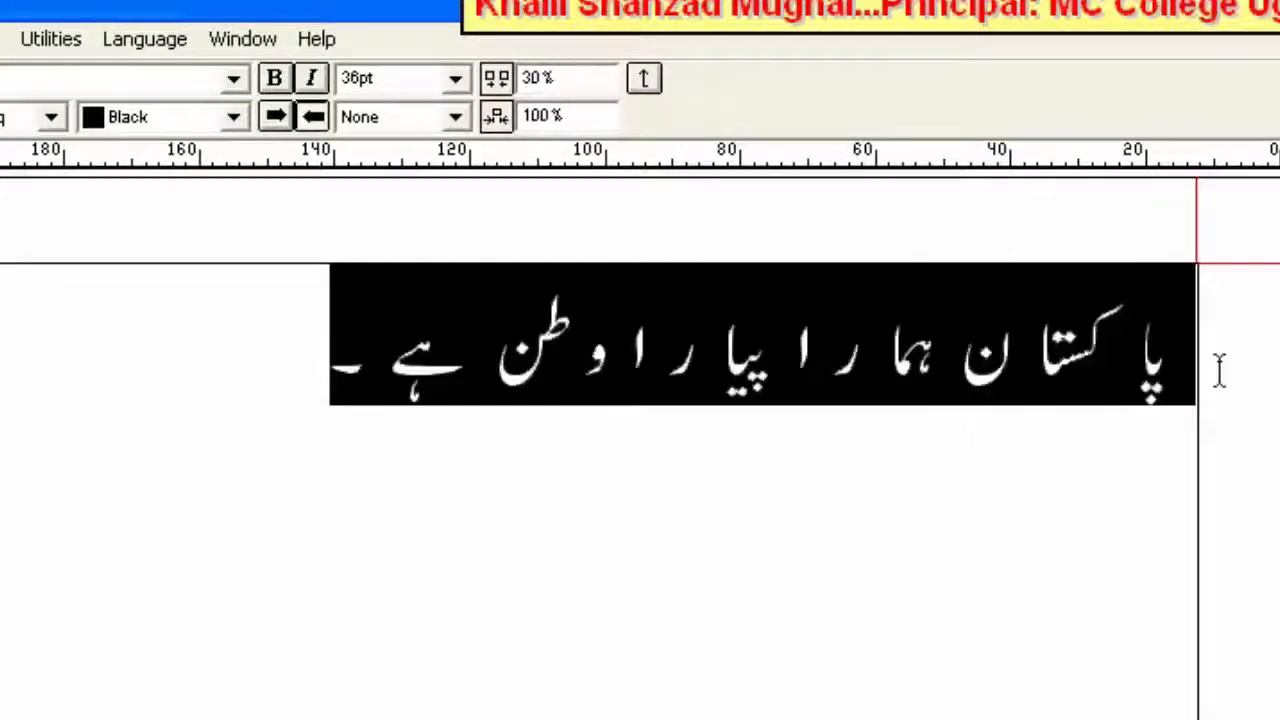
Narrow the sentence's character spacing step by step and widen it again
key("F11")
key("F11")
key("F11")
key("F11")
key("F11")
key("F11")
key("F11")
key("F11")
key("F11")
key("F11")
key("F11")
key("F11")
key("F11")
key("F11")
key("F11")
key("F11")
key("F11")
key("F11")
key("F11")
key("F11")
key("F12")
key("F12")
key("F12")
key("F12")
key("F12")
key("F12")
key("F12")
key("F12")
key("F12")
key("F12")
key("F12")
key("F12")
key("F12")
key("F12")
key("F12")
key("F12")
key("F12")
key("F12")
key("F12")
key("F12")
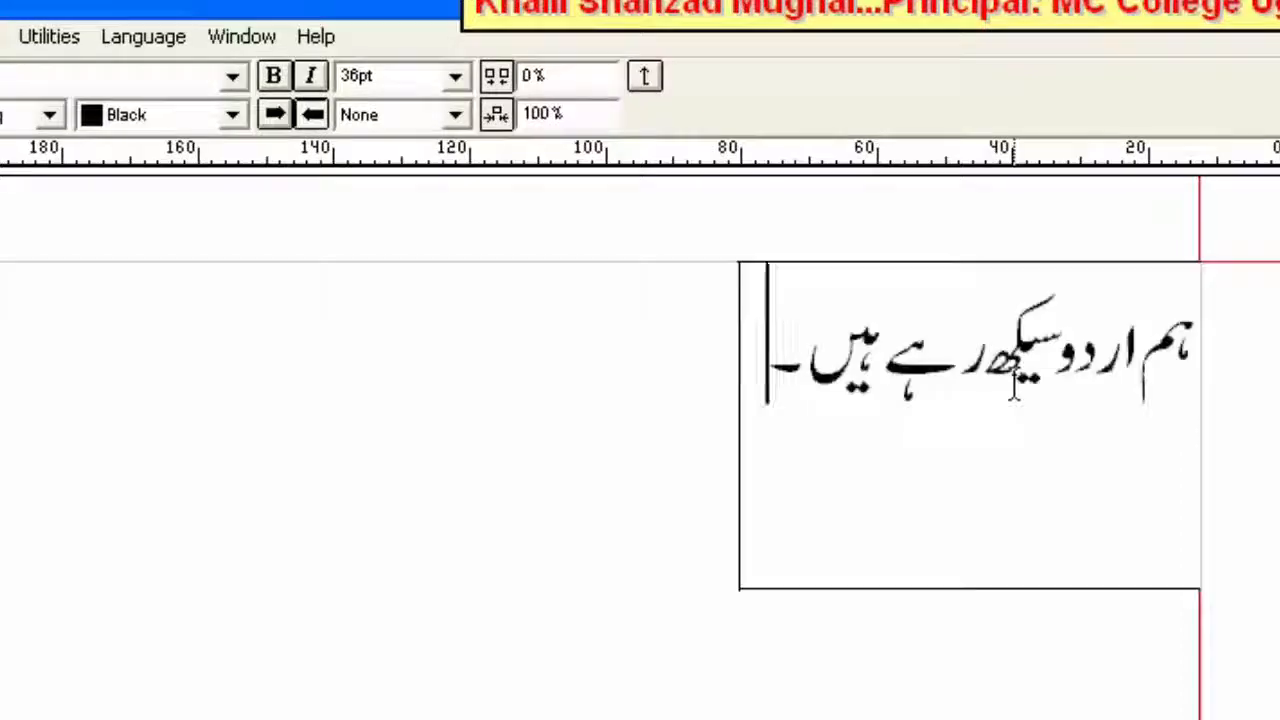
Start a second line in the Urdu text box with "اور یہ ایک"
key("Return")
type("اور یہ ایک")
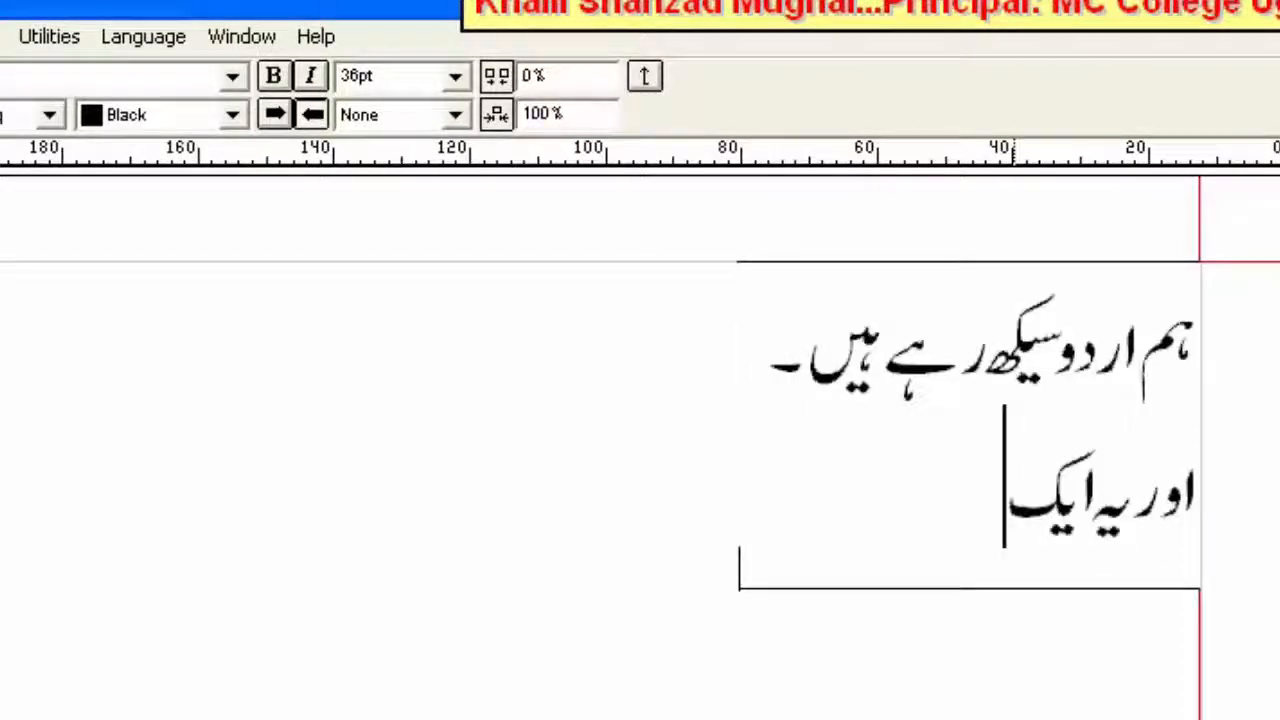
key("Escape")
Link the Urdu text box to the empty box below it and break the link
left_click(20, 83)
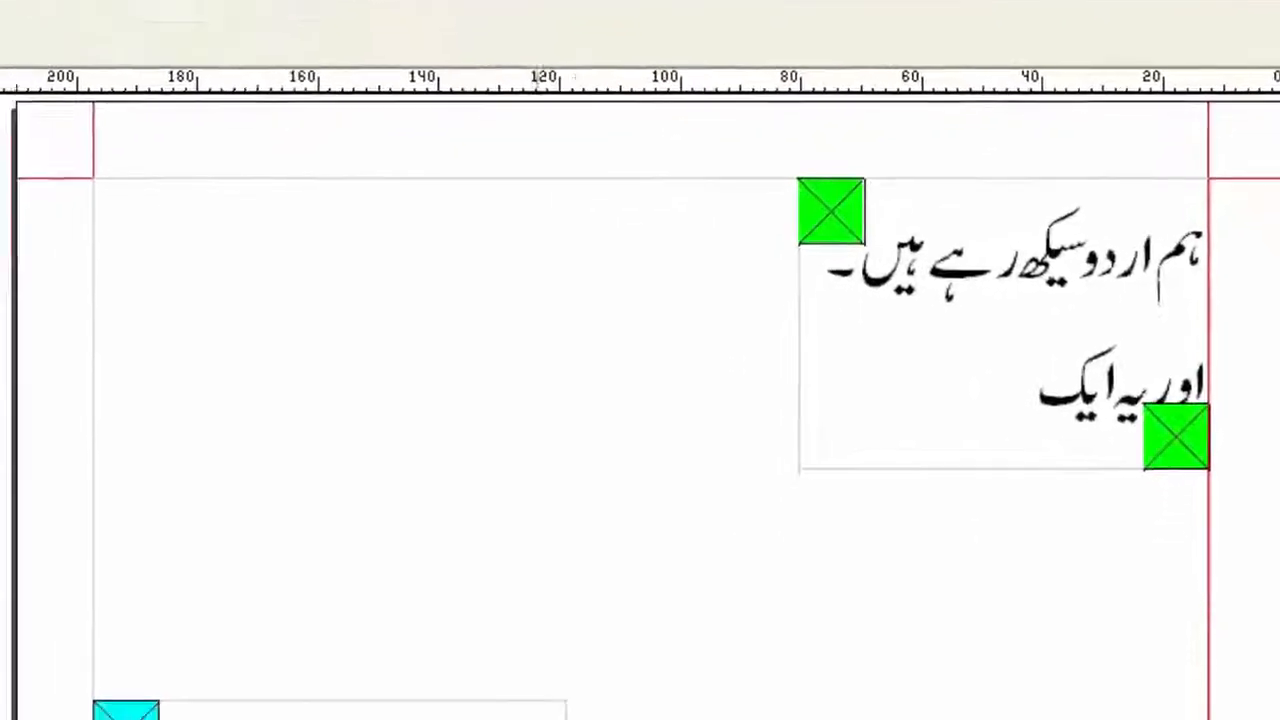
left_click(799, 526)
left_click(582, 581)
left_click(20, 3)
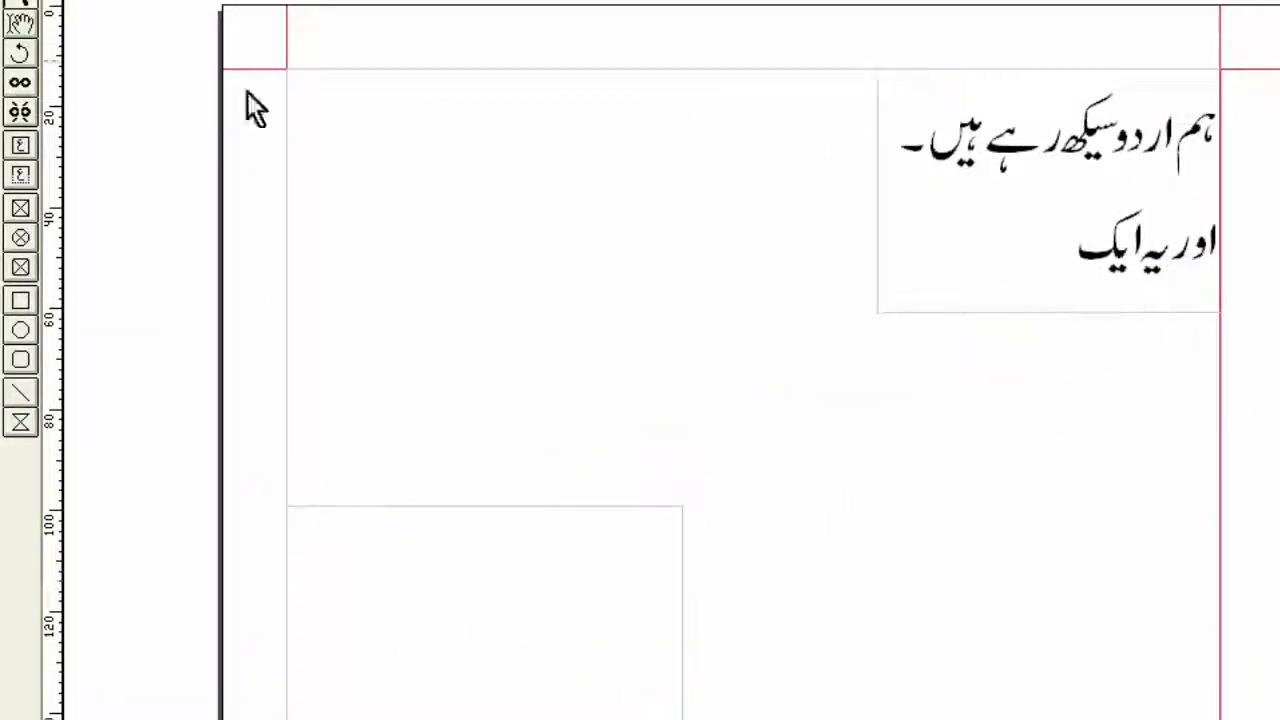
left_click(20, 113)
left_click(977, 235)
left_click(20, 4)
Relink the upper text box to the lower one and unlink the pair once more
left_click(20, 83)
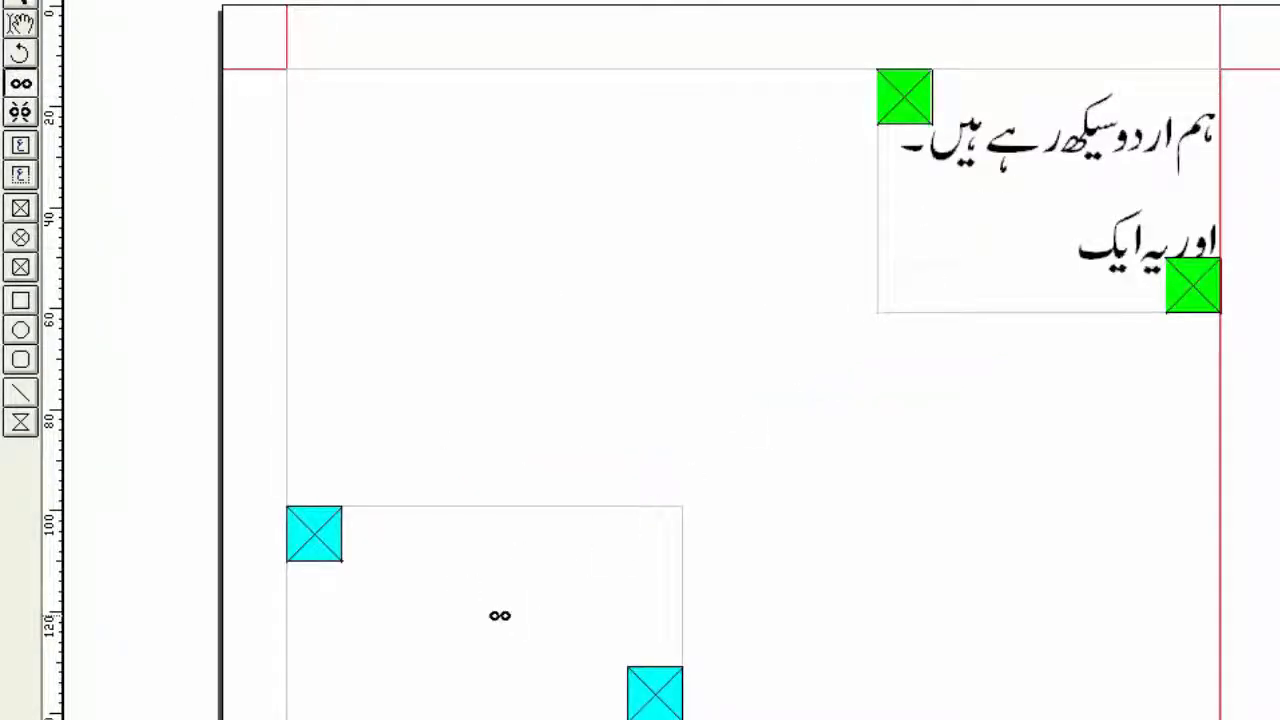
left_click(499, 615)
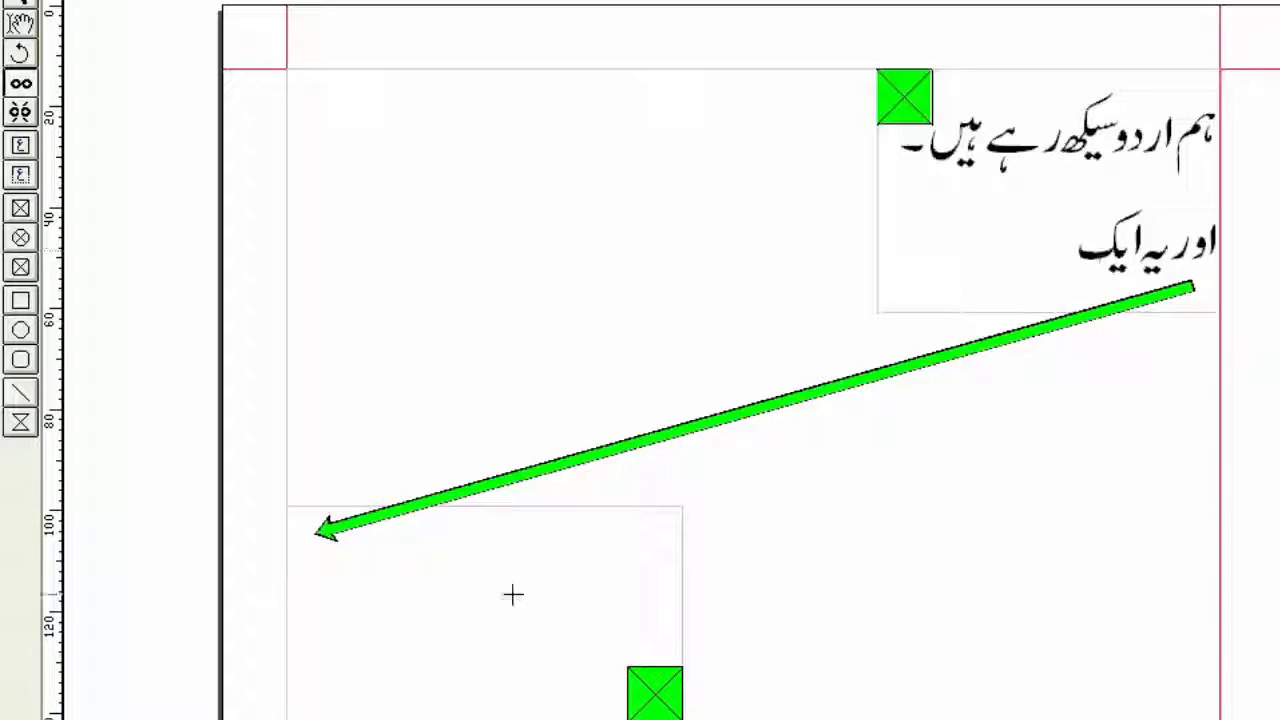
left_click(20, 113)
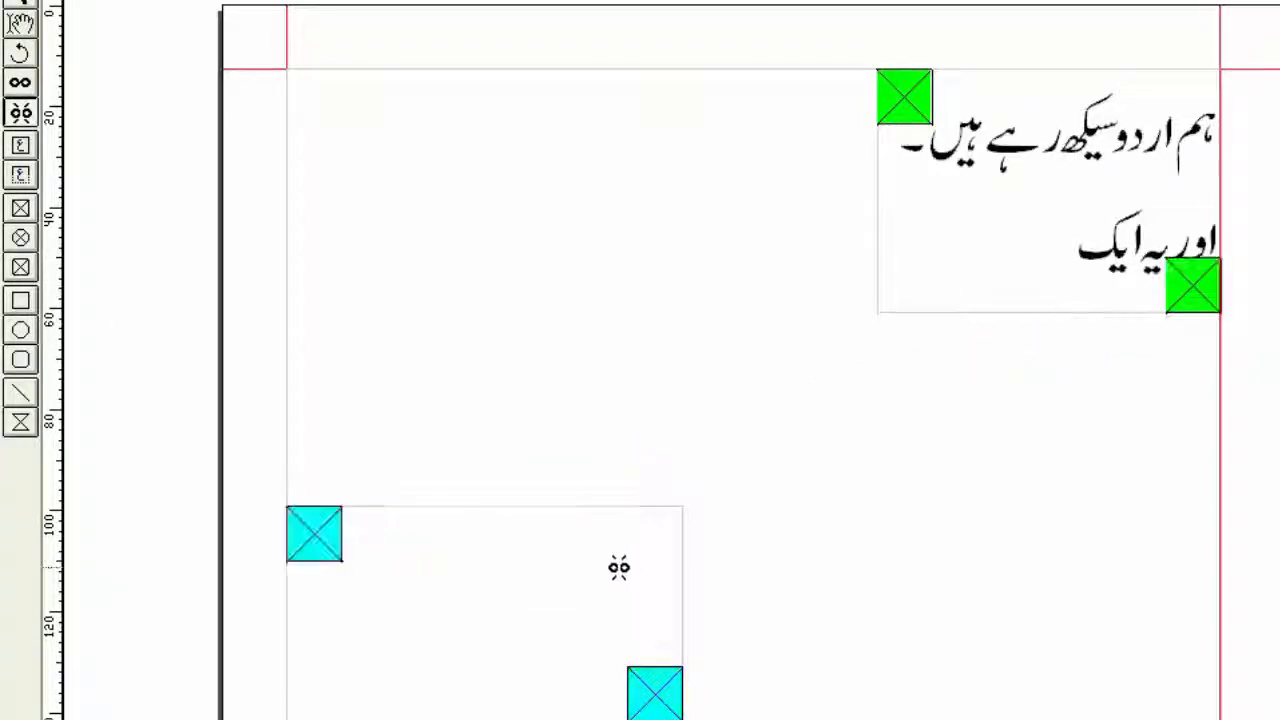
Continue the upper box's text with "اردو لکھنے والا پروگرام ہے۔" and a sentence starting "ہم اردو کا پروگرام ایم سی"
left_click(20, 83)
left_click(20, 4)
left_click(1076, 245)
type("اردو لکھنے والا پروگرام ہے۔ہم اردو کا پروگرام ایم سی ک")
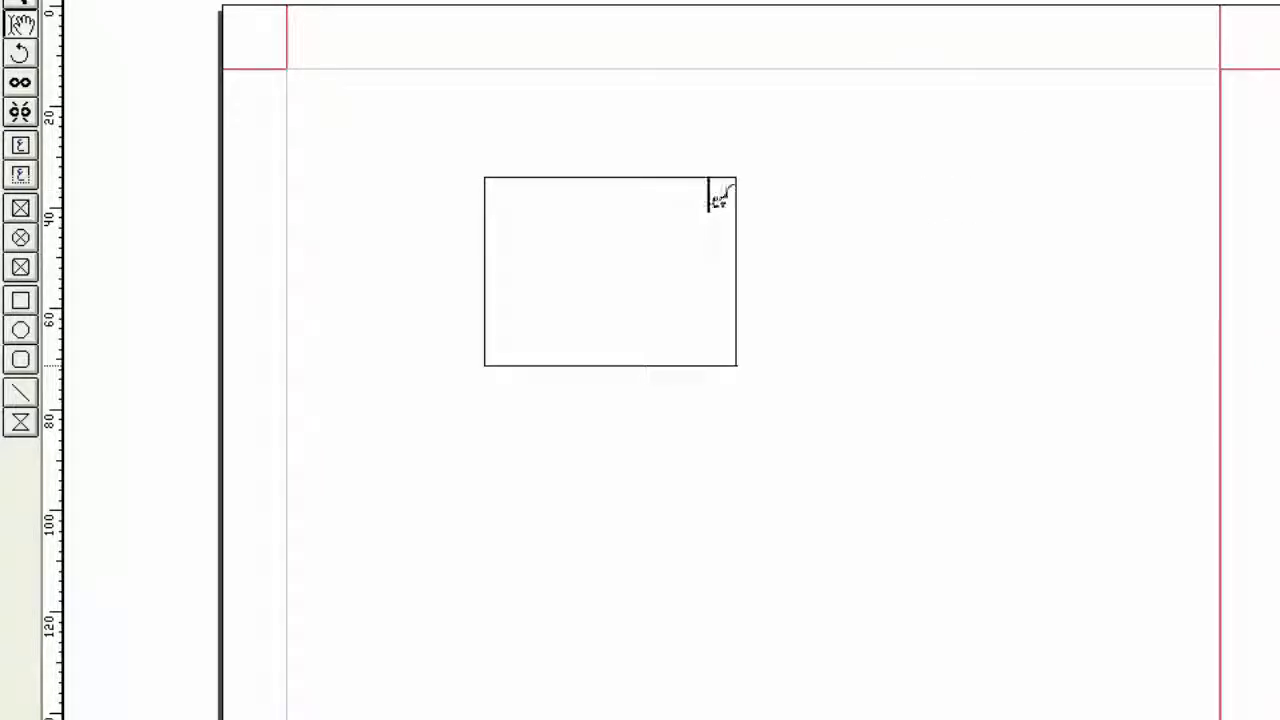
Write two Urdu paragraphs in the text box, about doing computer work in Urdu and using Urdu on internet pages and in E-mail
type("ٹر میں اردو کے حوالے سے تمام کام")
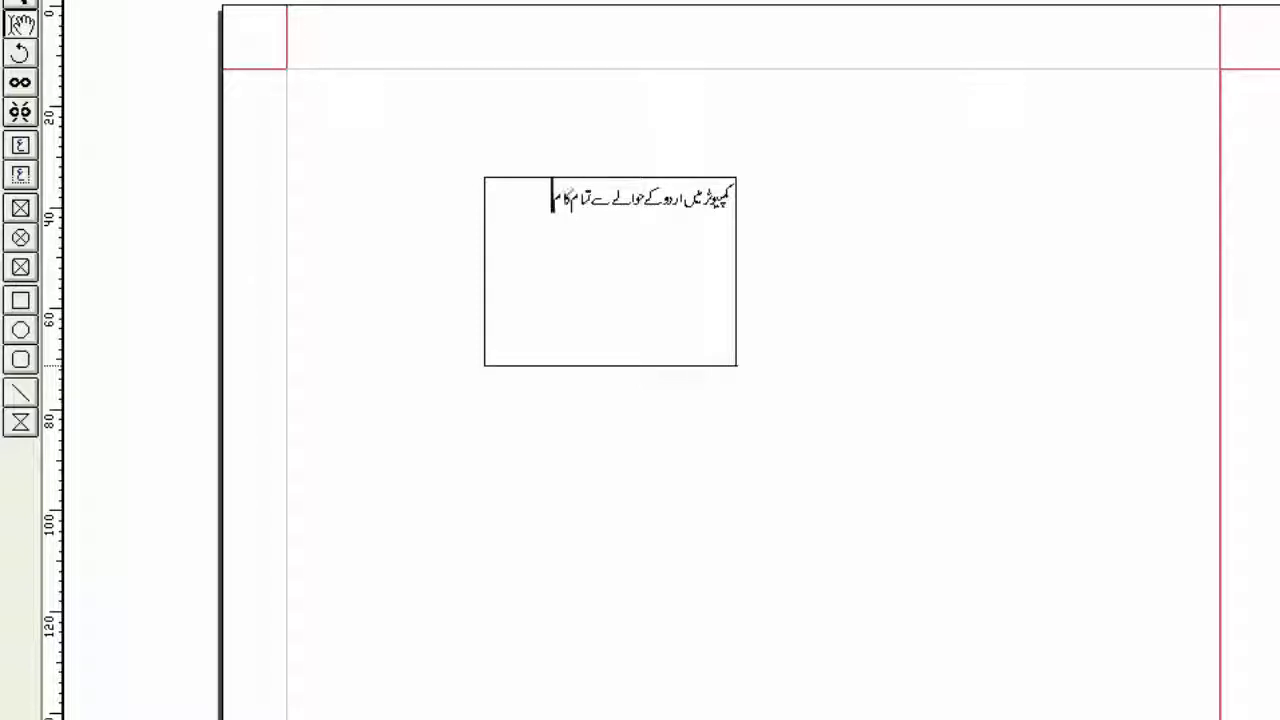
type(" کیا جاتا ہے۔")
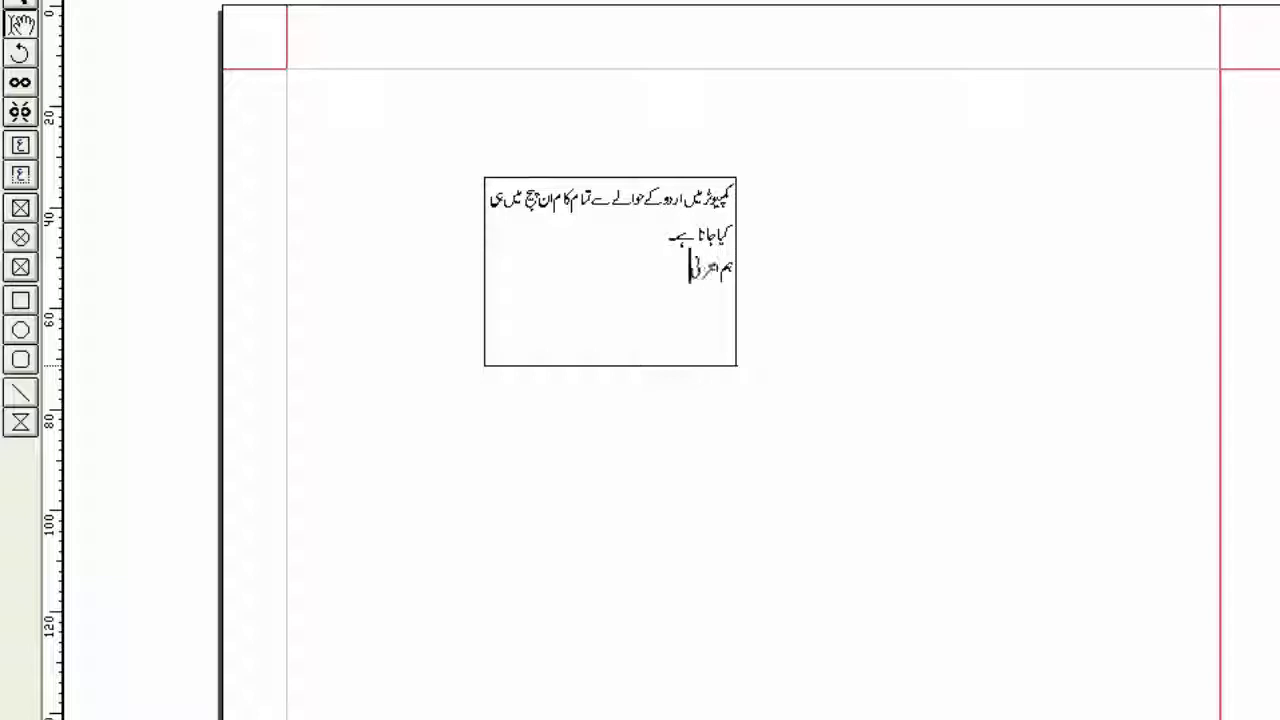
type(" میں بھی اردو کا")
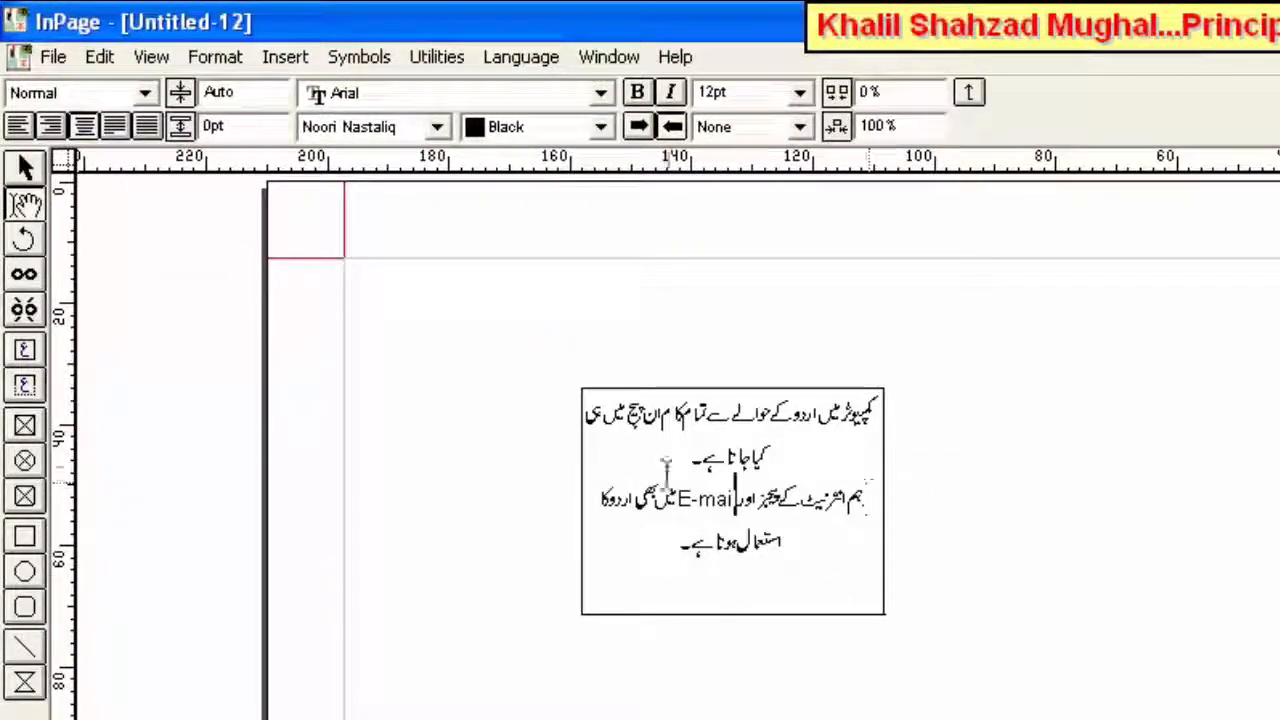
Right-align the first paragraph, then justify both paragraphs with their last lines kept at the right
left_click(728, 412)
left_click(52, 127)
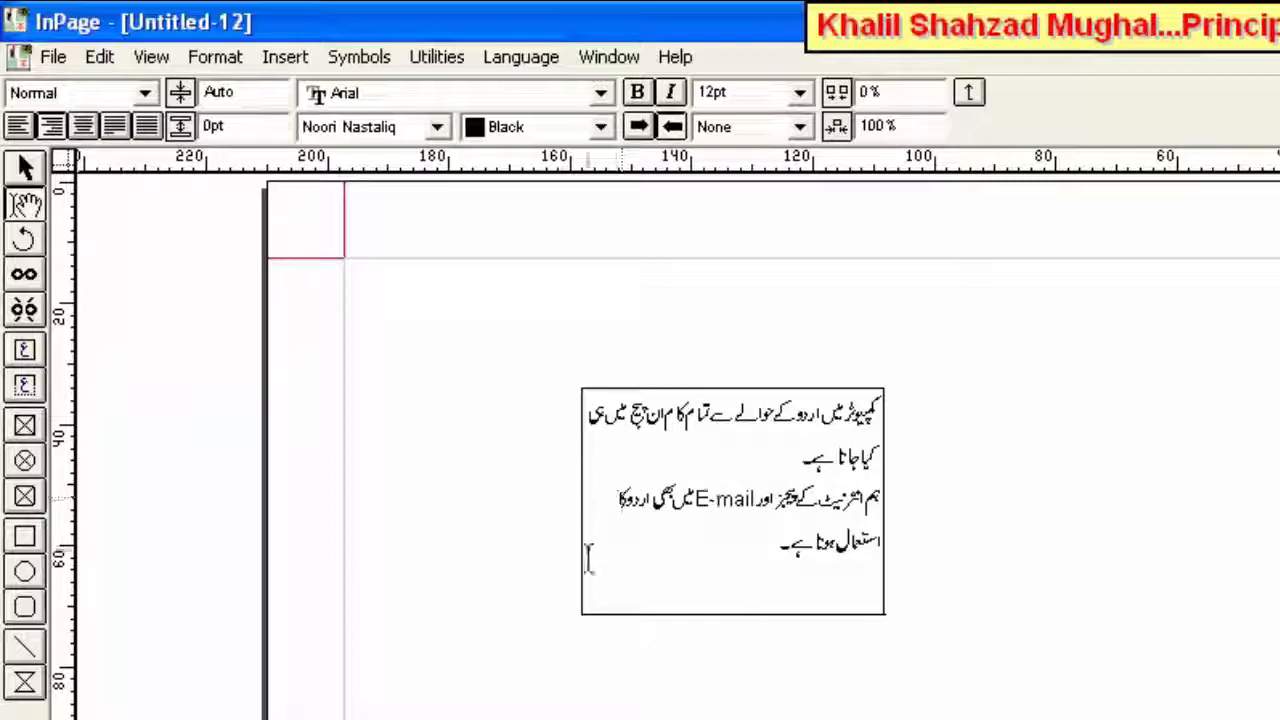
left_click(115, 127)
left_click(652, 503)
left_click(115, 127)
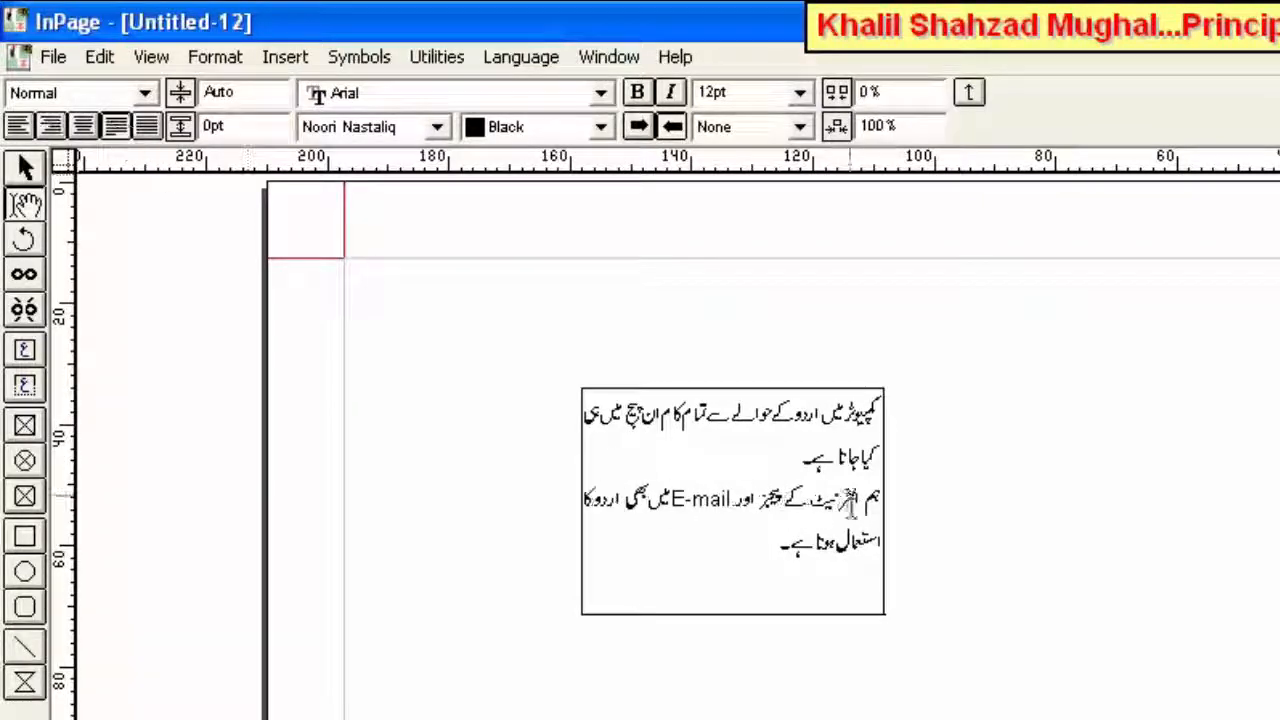
Try full justification with stretched last lines on both paragraphs and return to ordinary justification
left_click(664, 412)
left_click(146, 126)
left_click(700, 502)
left_click(146, 126)
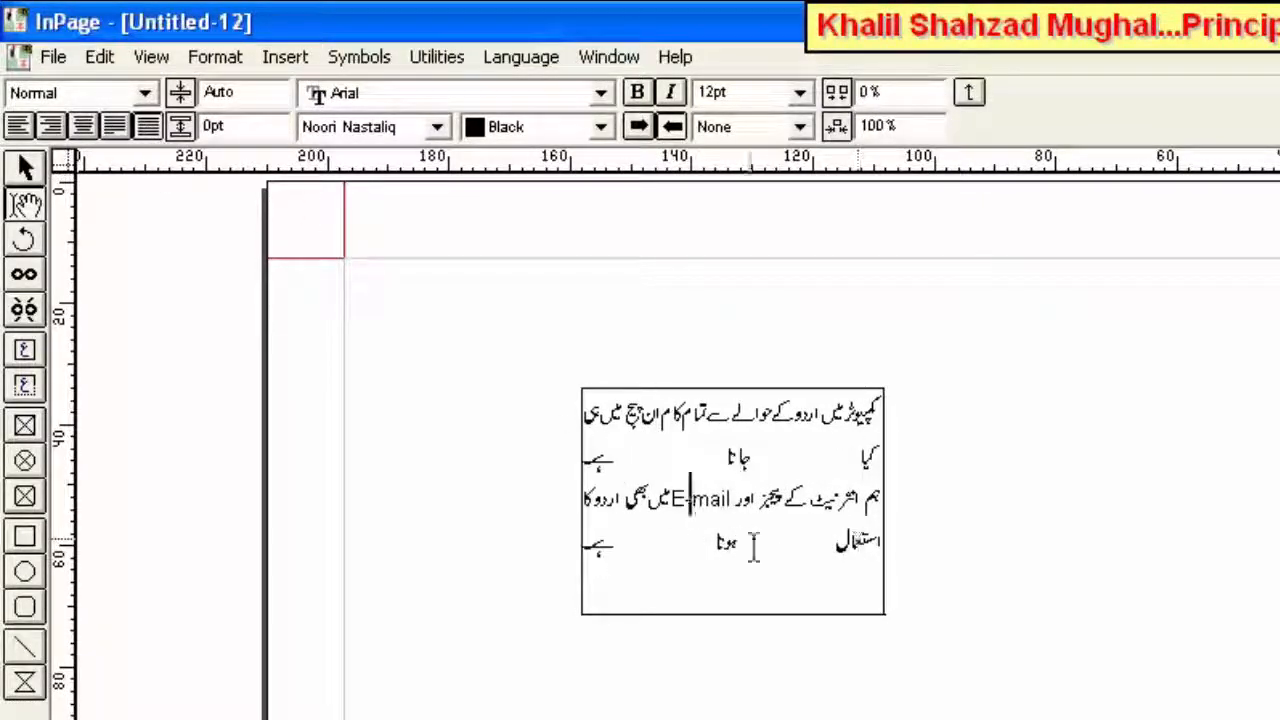
left_click(117, 127)
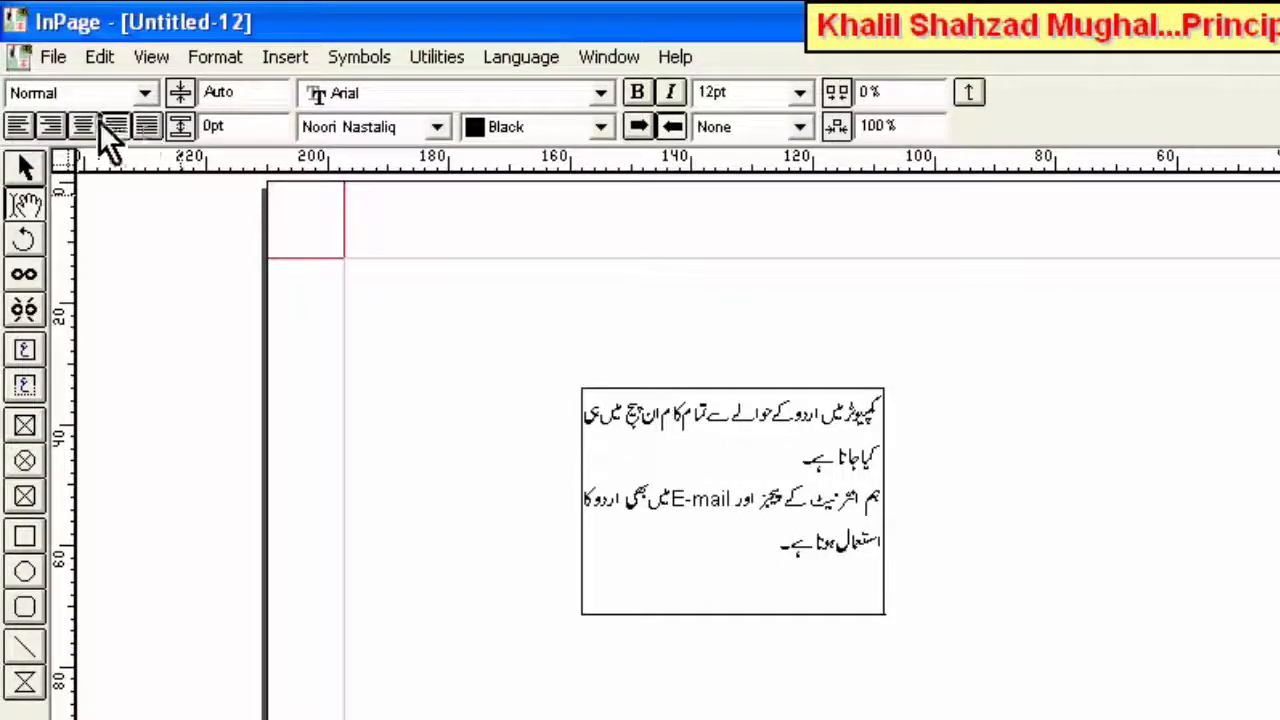
left_click(808, 497)
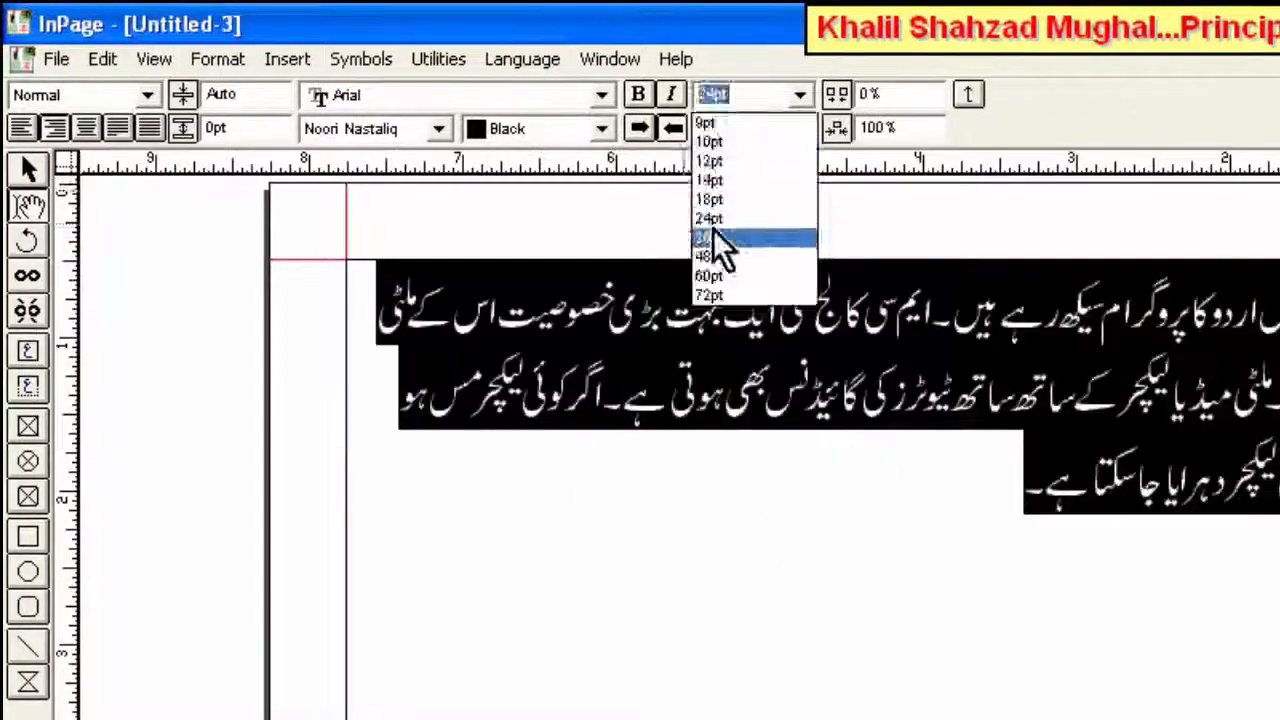
Colour the whole selected Urdu paragraph Blue through its character formatting
left_click(722, 238)
key("ctrl+shift+d")
left_click(752, 520)
left_click(642, 631)
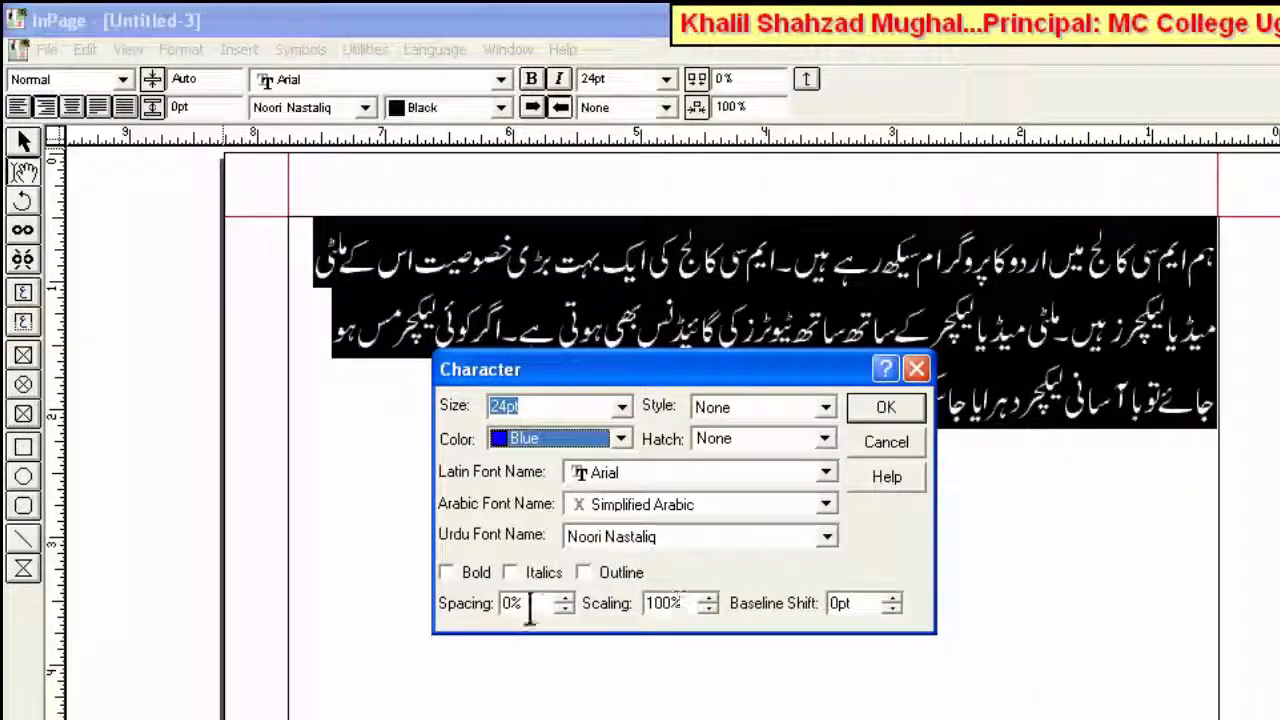
left_click(880, 410)
left_click(879, 424)
Shift the baseline of the final letters of "گائیڈنس" in the second line downward
left_click(659, 330)
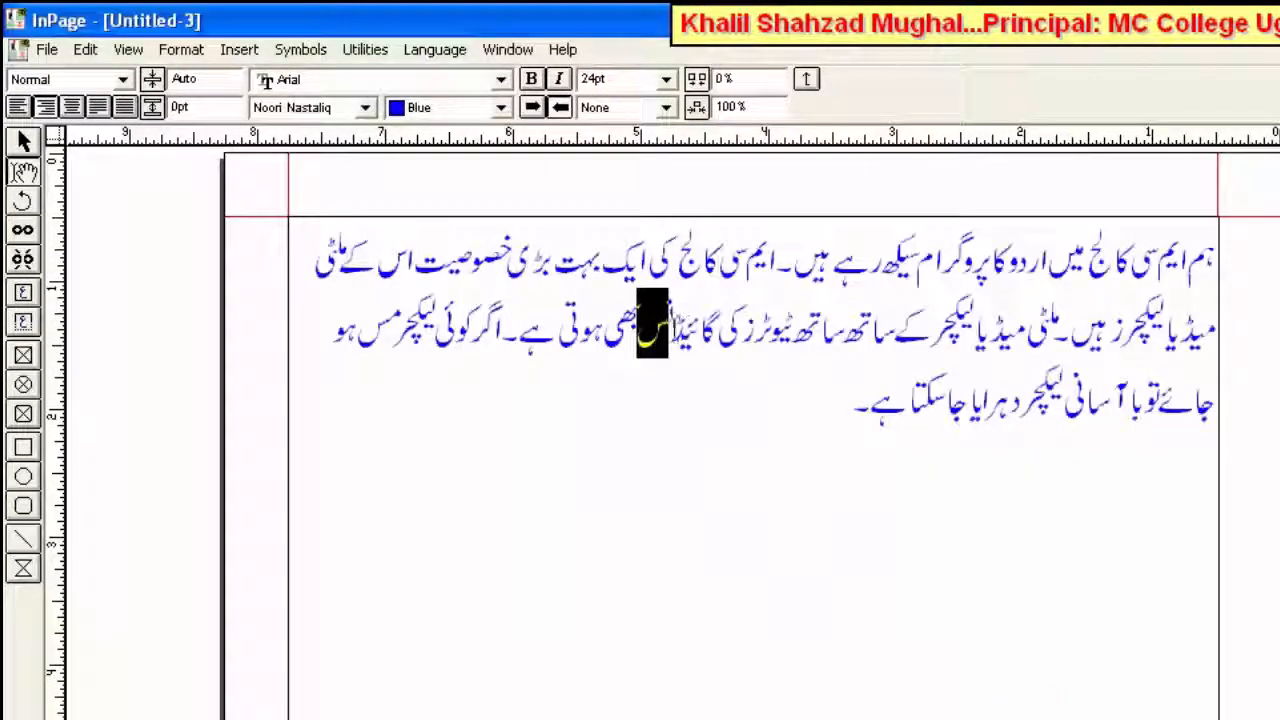
left_click(181, 49)
left_click(200, 76)
left_click(893, 599)
left_click(878, 408)
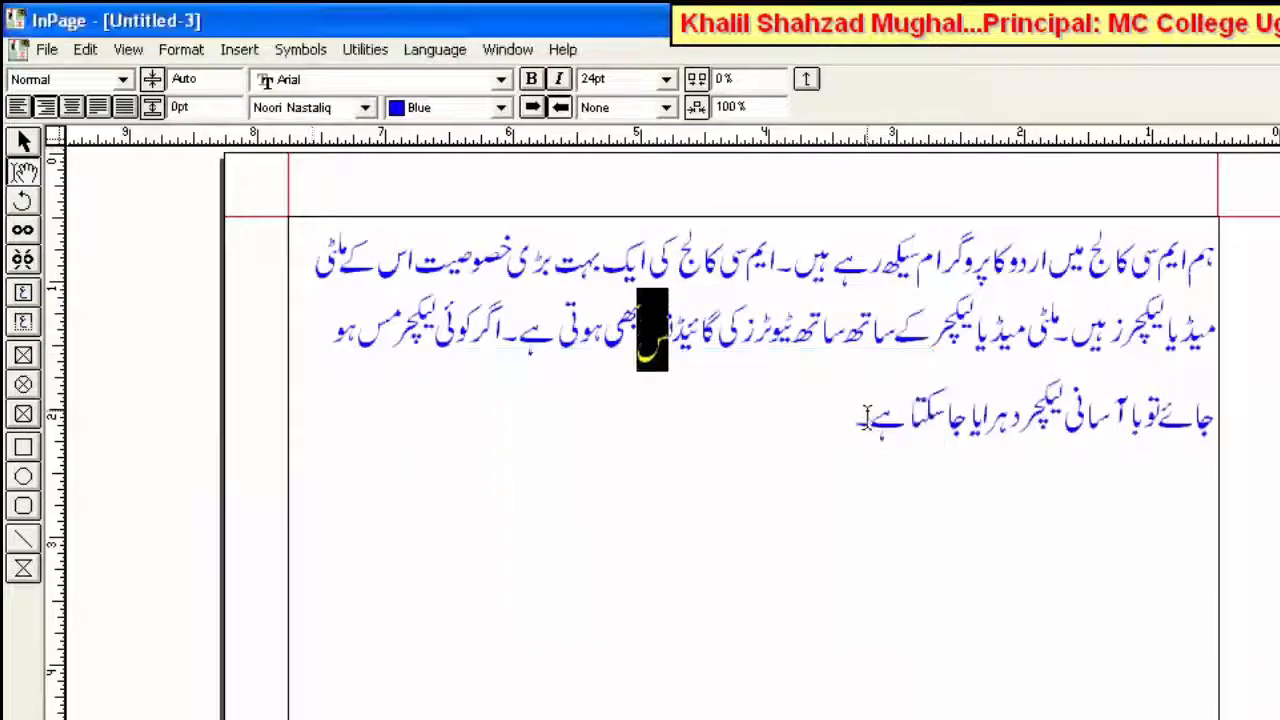
Adjust the same letters' baseline shift in the opposite direction so they sit above the line
left_click(181, 49)
left_click(200, 76)
left_click(893, 609)
left_click(878, 408)
left_click(668, 343)
left_click_drag(668, 340, 638, 340)
left_click(181, 49)
left_click(200, 76)
left_click(893, 607)
left_click(882, 408)
left_click(675, 336)
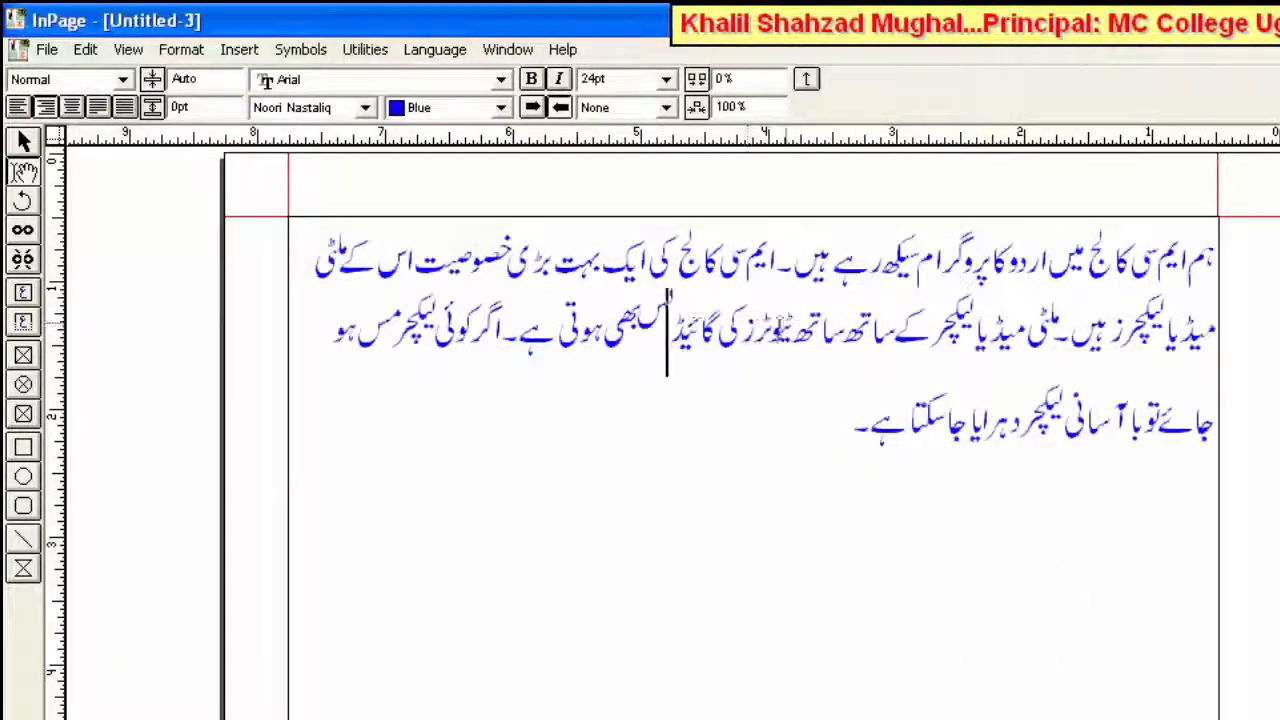
Reselect the shifted letters in the second line and set their baseline shift to 0
left_click(181, 49)
left_click(200, 76)
left_click_drag(864, 604, 814, 612)
left_click(884, 408)
left_click_drag(638, 330, 686, 327)
left_click(181, 49)
left_click(200, 76)
type("0")
left_click(886, 410)
Review the Style and Hatch choices in the character formatting without applying any of them
left_click(698, 328)
left_click(181, 49)
left_click(200, 76)
left_click(825, 408)
left_click(744, 452)
left_click(824, 439)
left_click(886, 441)
Set the paragraph's Beginning indent to 2 in the paragraph preferences
left_click(181, 49)
left_click(200, 100)
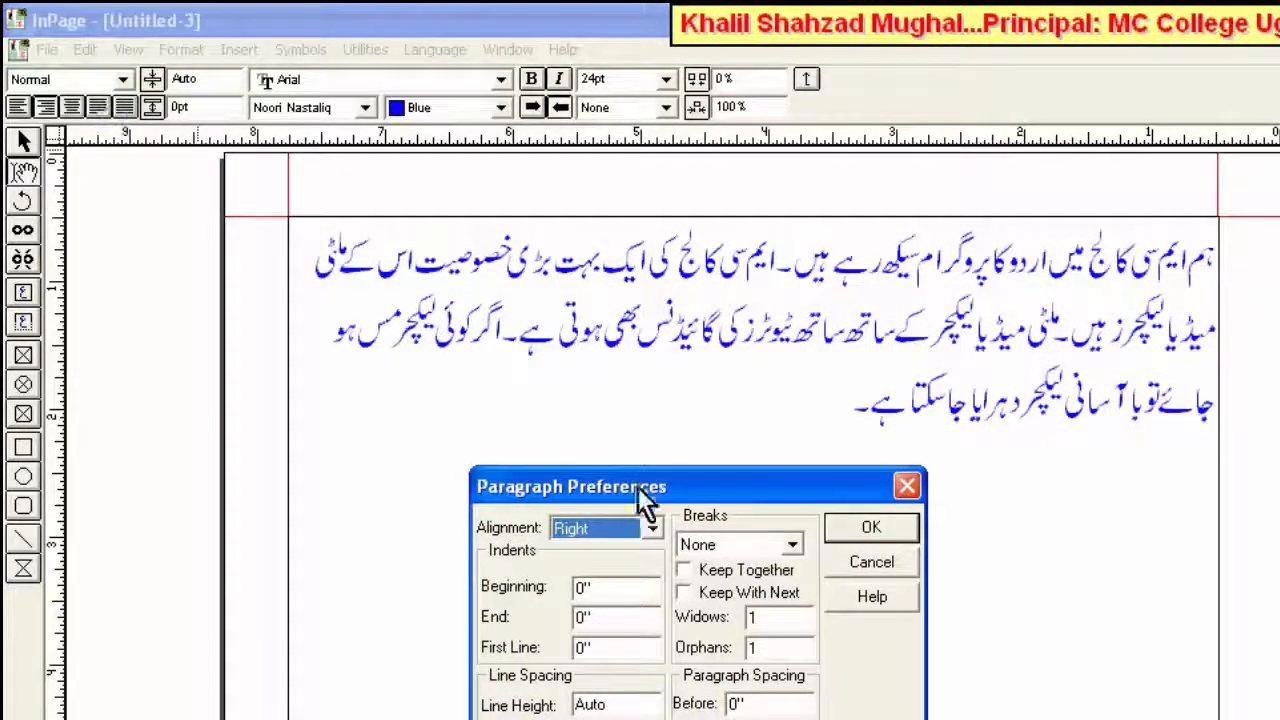
left_click_drag(634, 480, 626, 419)
key("Tab")
type("2")
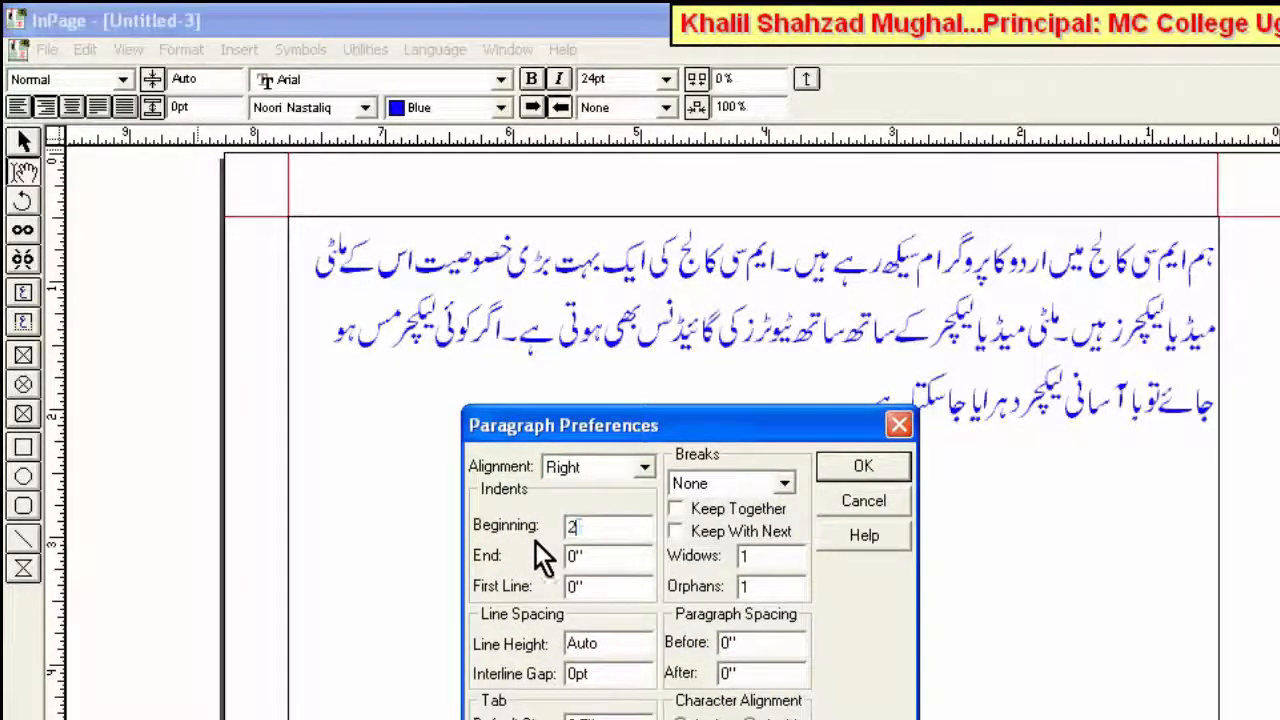
key("Return")
Set the paragraph's Beginning indent back to 0 in the paragraph preferences
left_click(181, 49)
left_click(200, 100)
double_click(584, 428)
type("0")
key("Return")
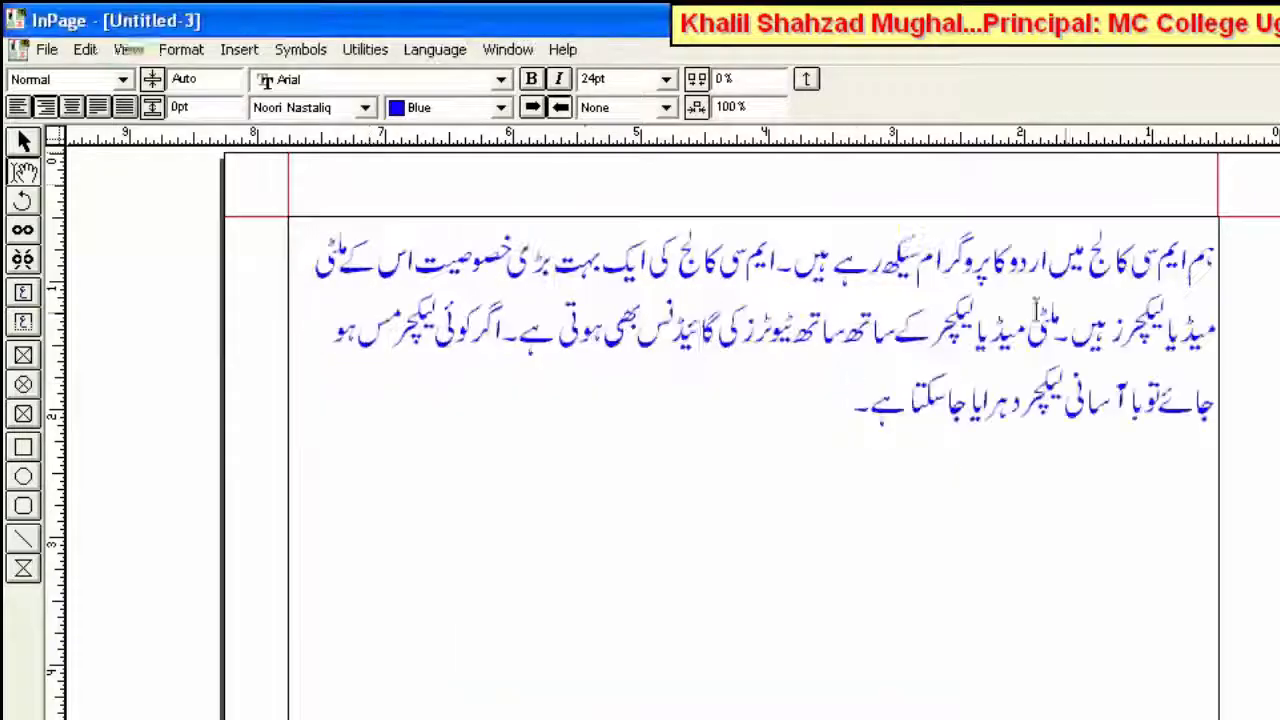
Examine the line spacing, paragraph spacing, tab and break settings in the paragraph preferences
left_click(181, 49)
left_click(200, 100)
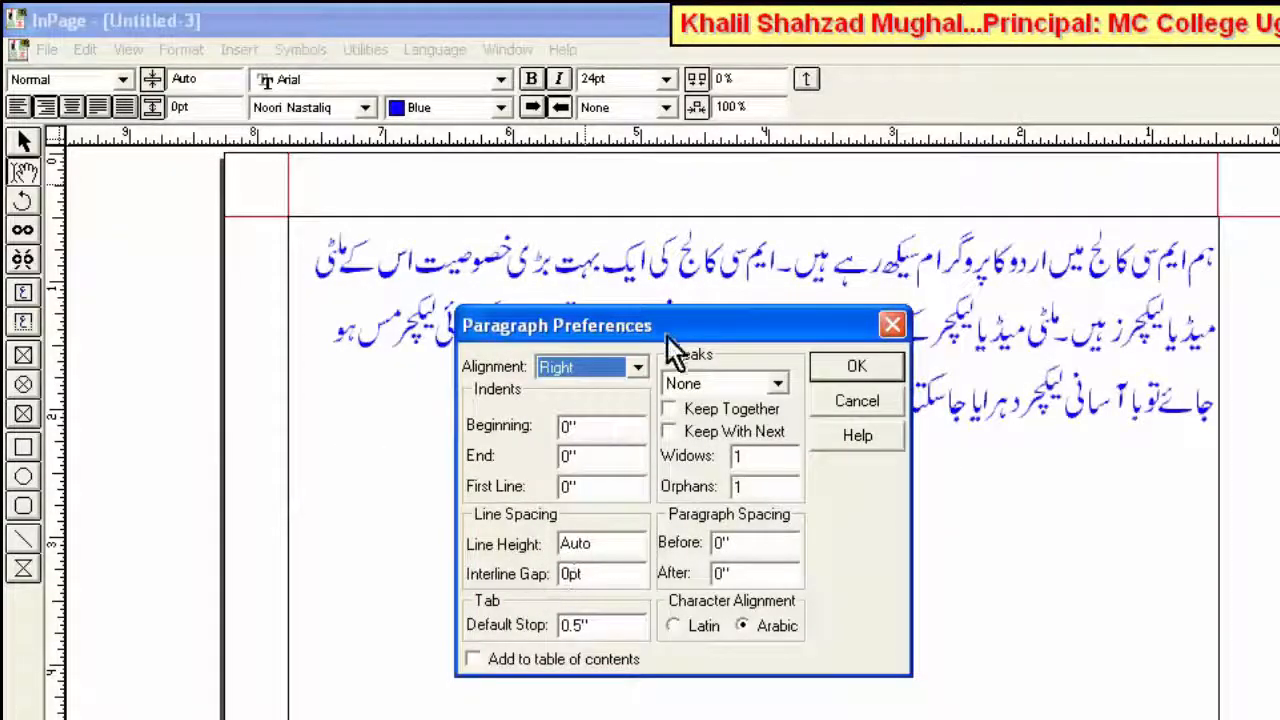
left_click_drag(600, 325, 602, 480)
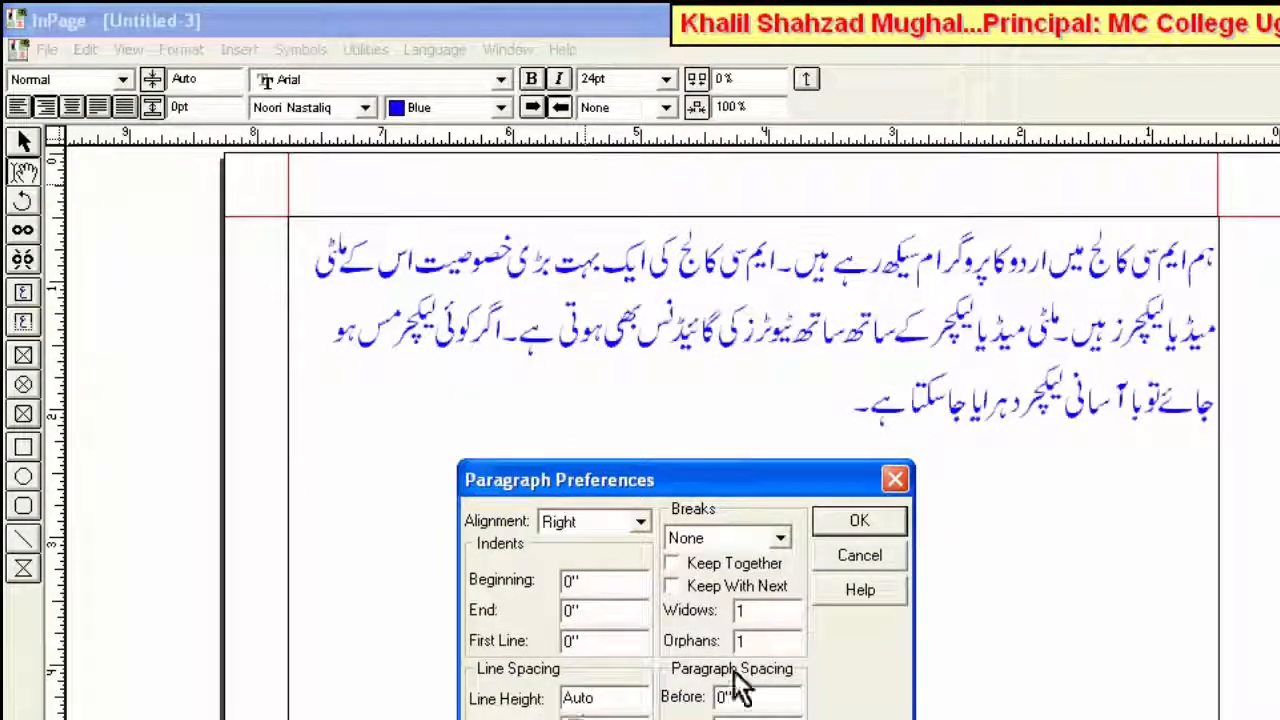
left_click(840, 524)
left_click(181, 49)
left_click(192, 102)
key("Return")
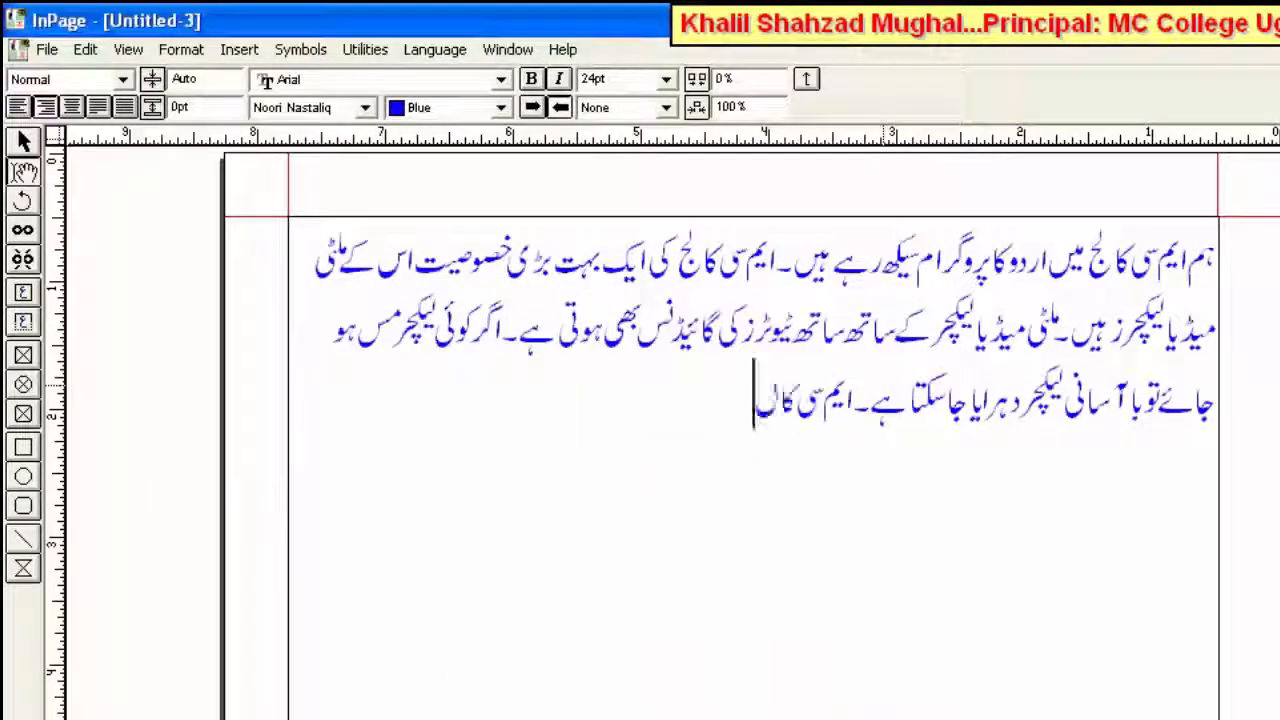
Add tab-separated entries after the paragraph: "ایم سی کالج", "اگوکی", "سیالکوٹ", "پاکستان" and "ماڈل ٹاؤن"
type("اگ")
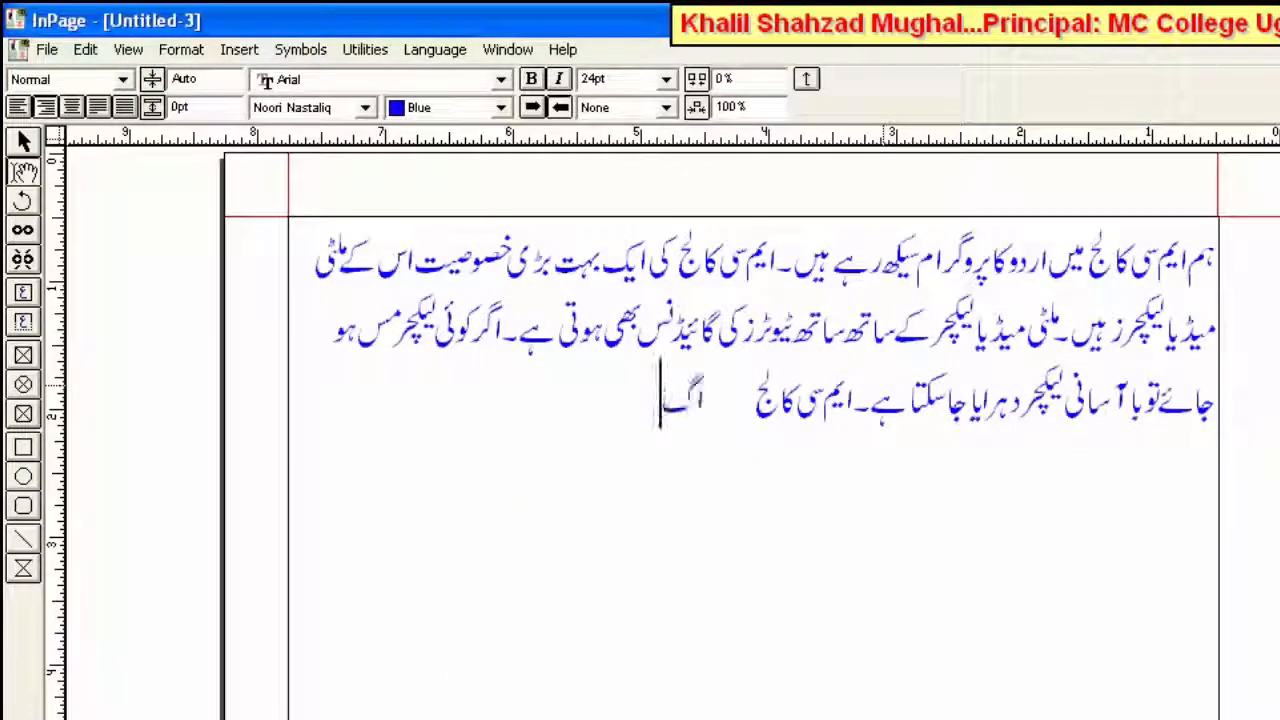
type("وکی\tسیالکوٹ")
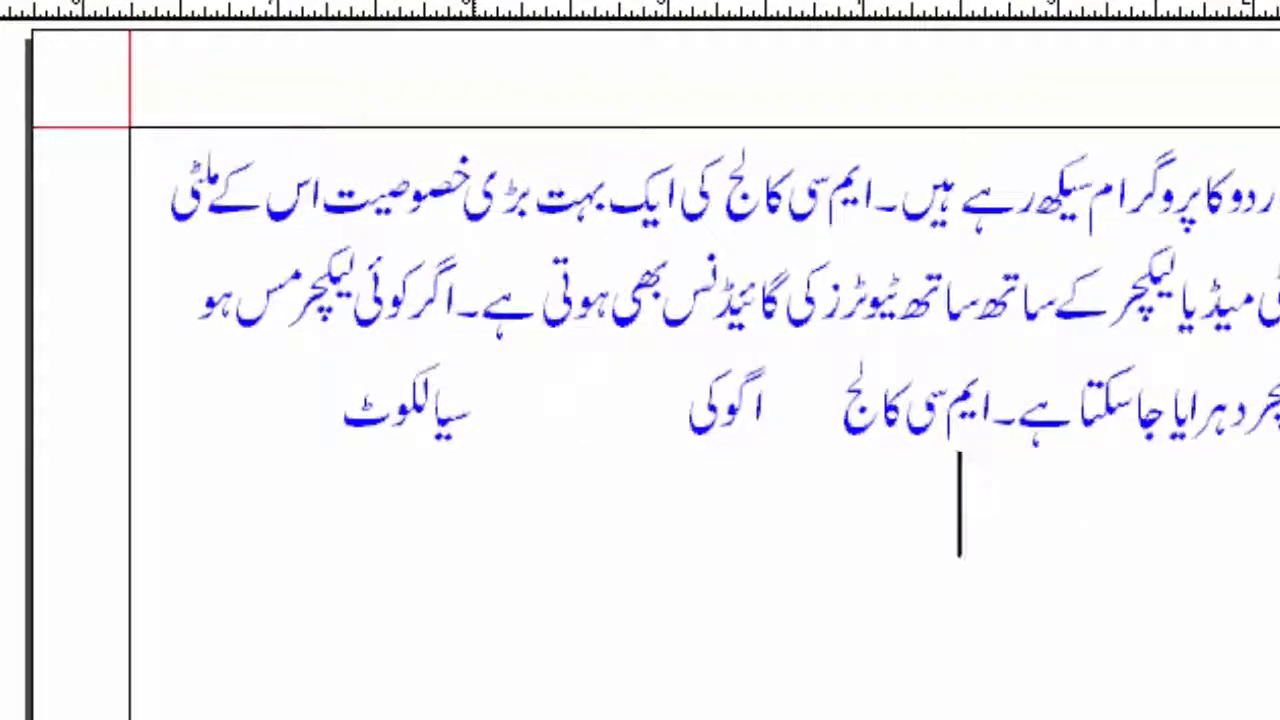
type(" پاکستان\t")
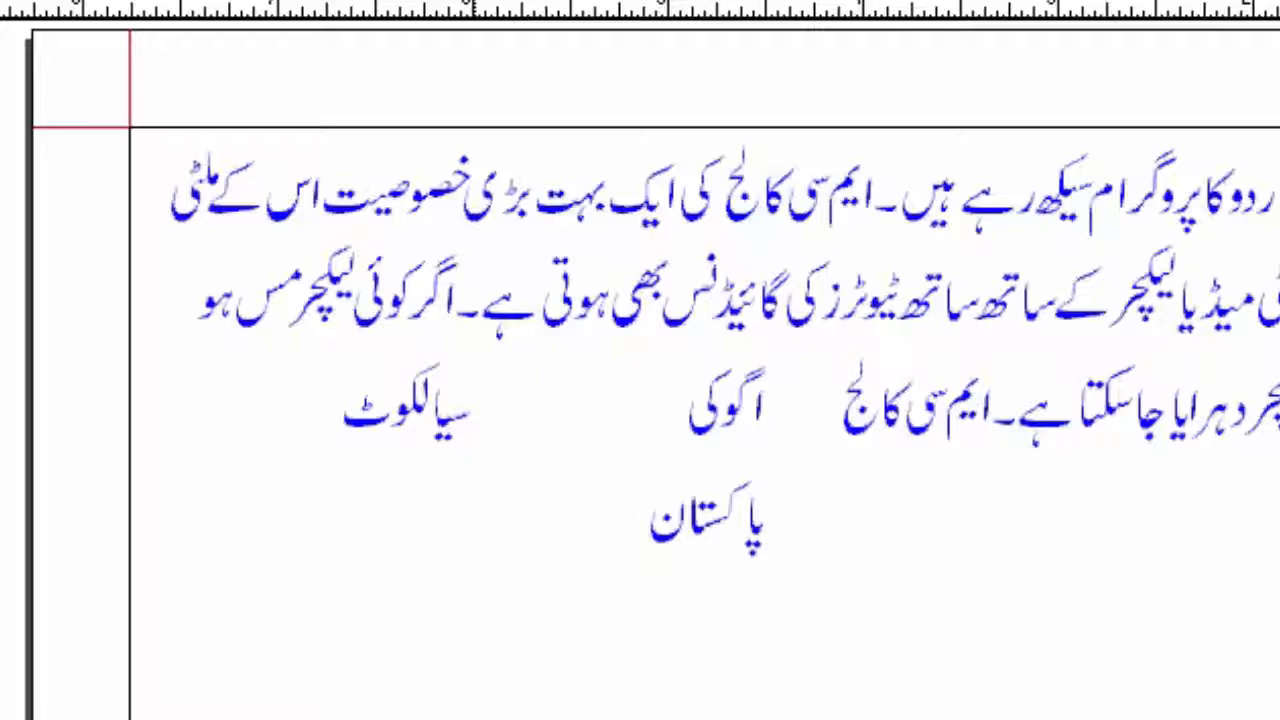
type("ماڈل ٹاؤن")
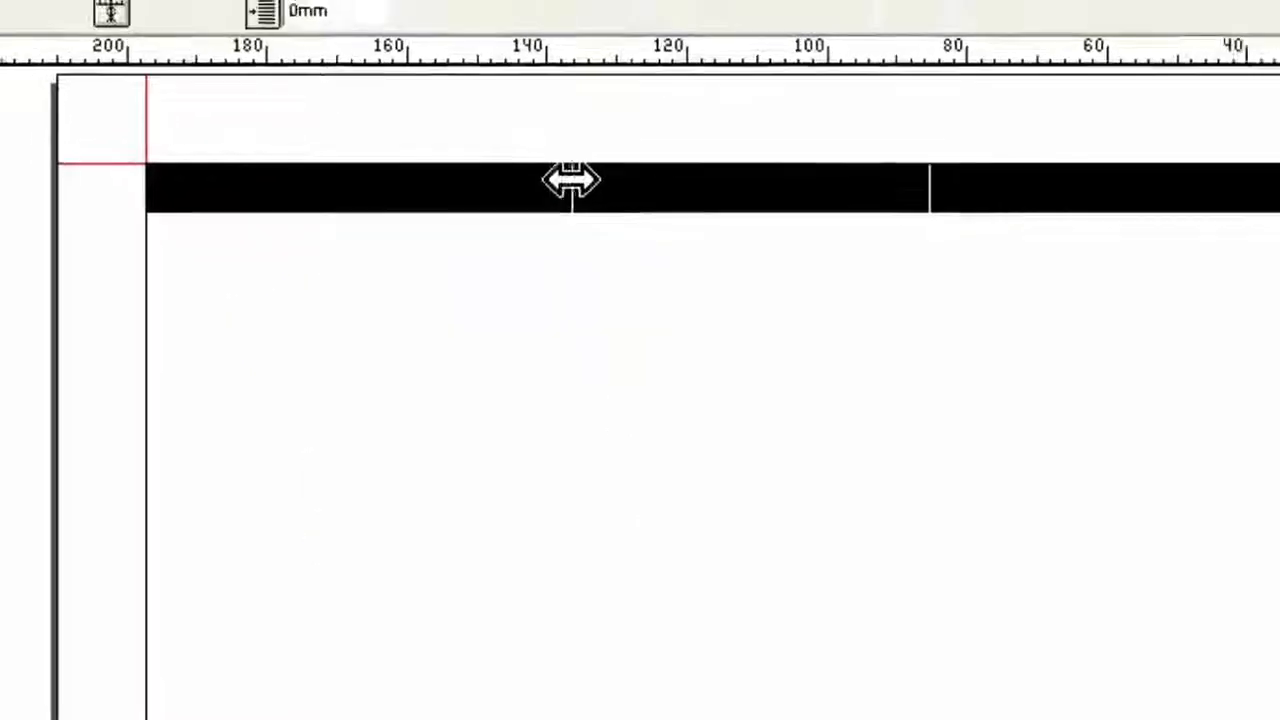
Move the first tab stop from the right to about 78 mm on the ruler and return to text formatting
left_click_drag(851, 241, 870, 238)
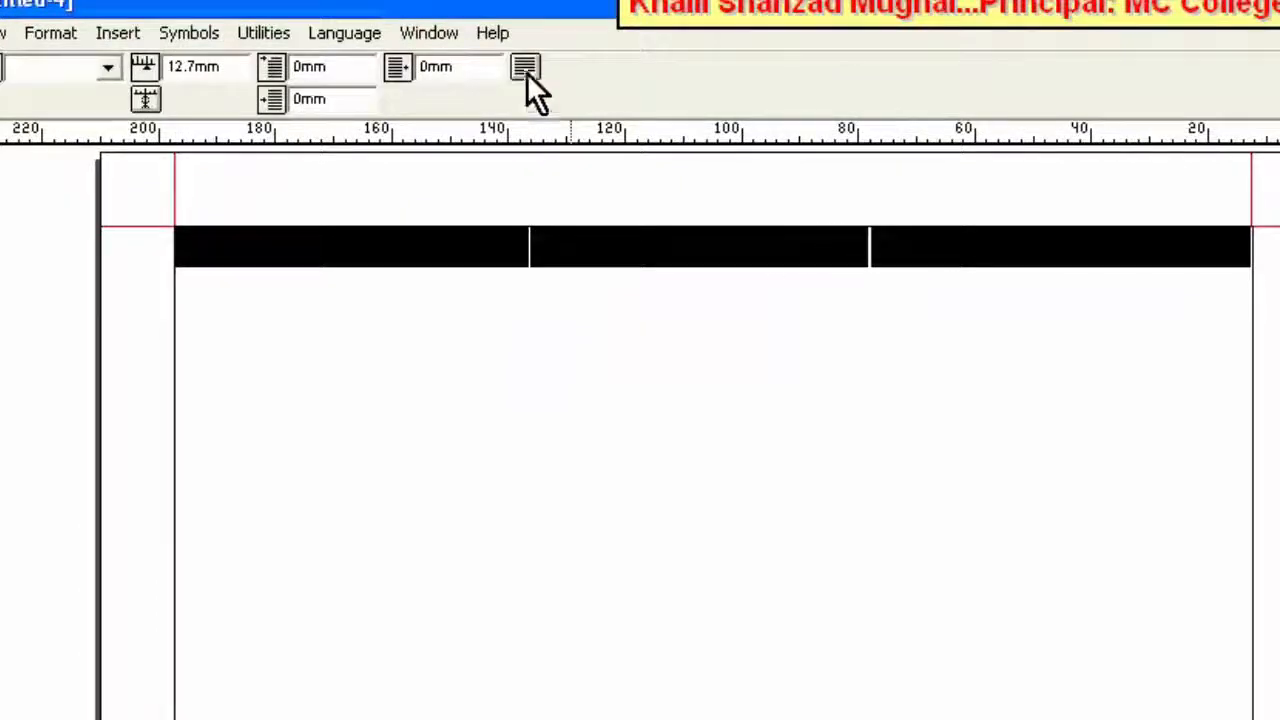
left_click(526, 74)
left_click(612, 68)
Enter two tab-aligned rows: "ایم سی کالج", "اگوکی", "سیالکوٹ" and "پروفیشنل کورسز", "خوشخطی", "بزنس کورس"
left_click(548, 205)
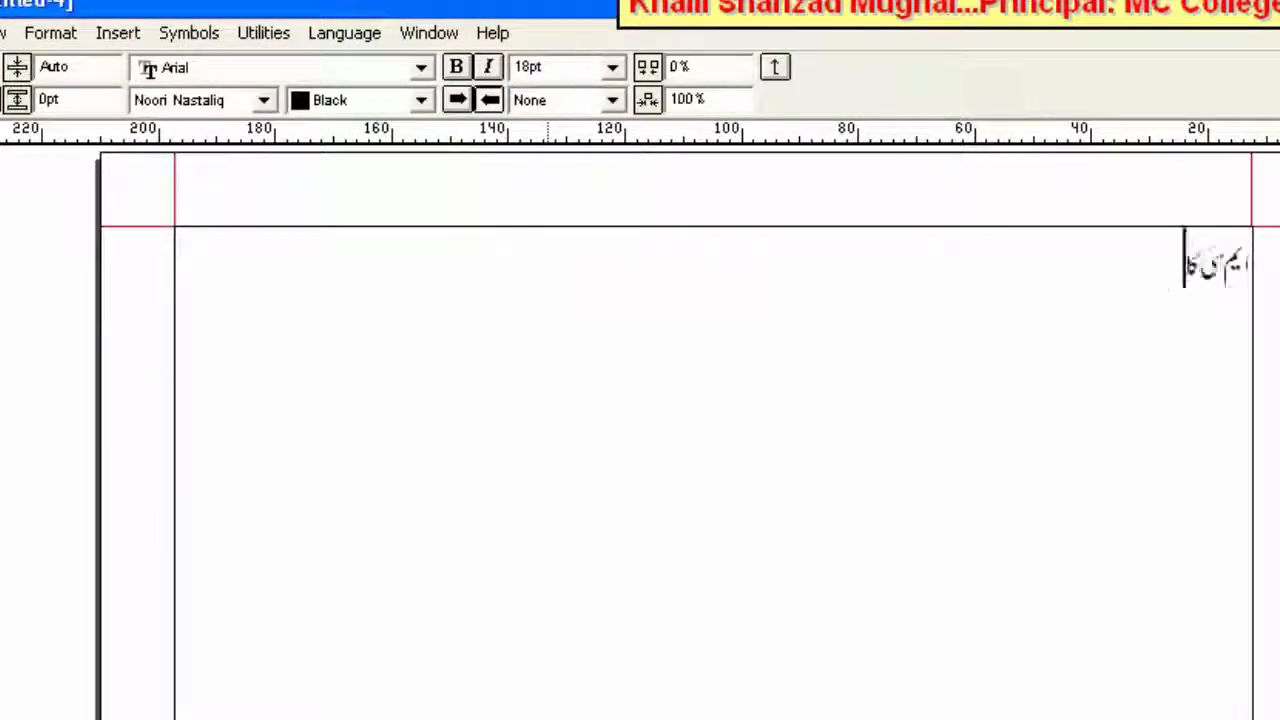
key("Tab")
key("Escape")
key("Escape")
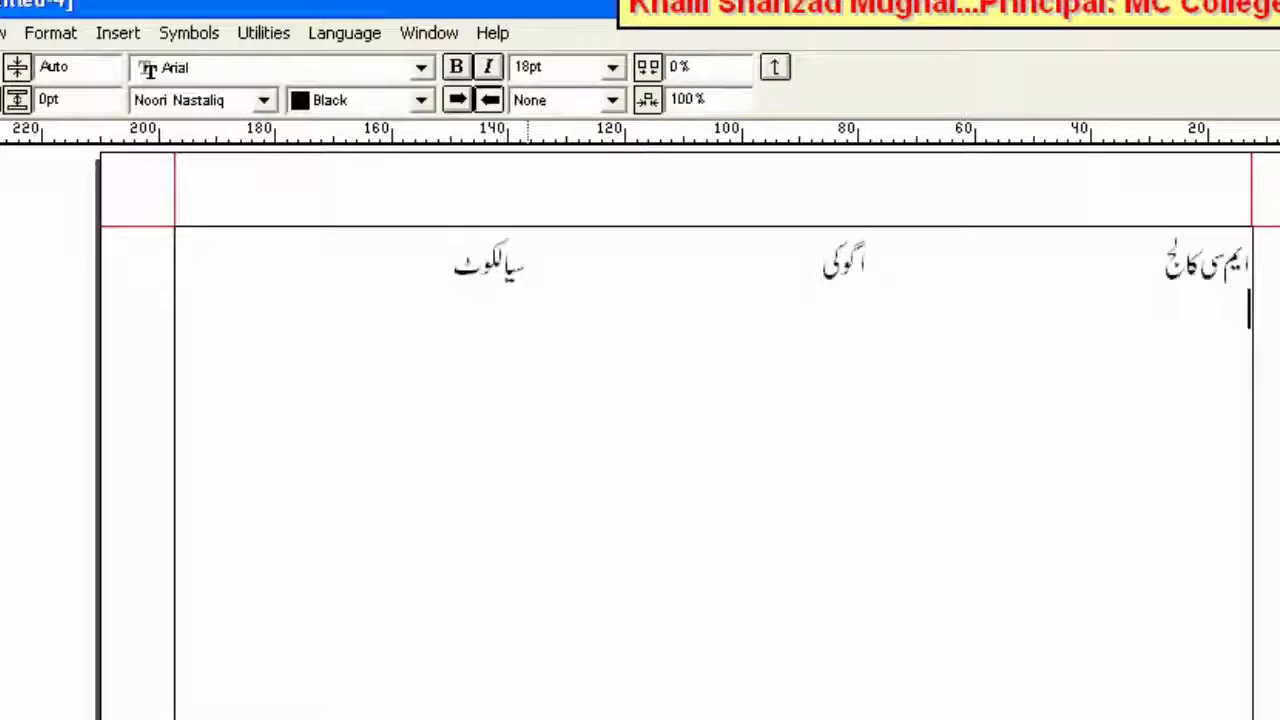
type("سپل")
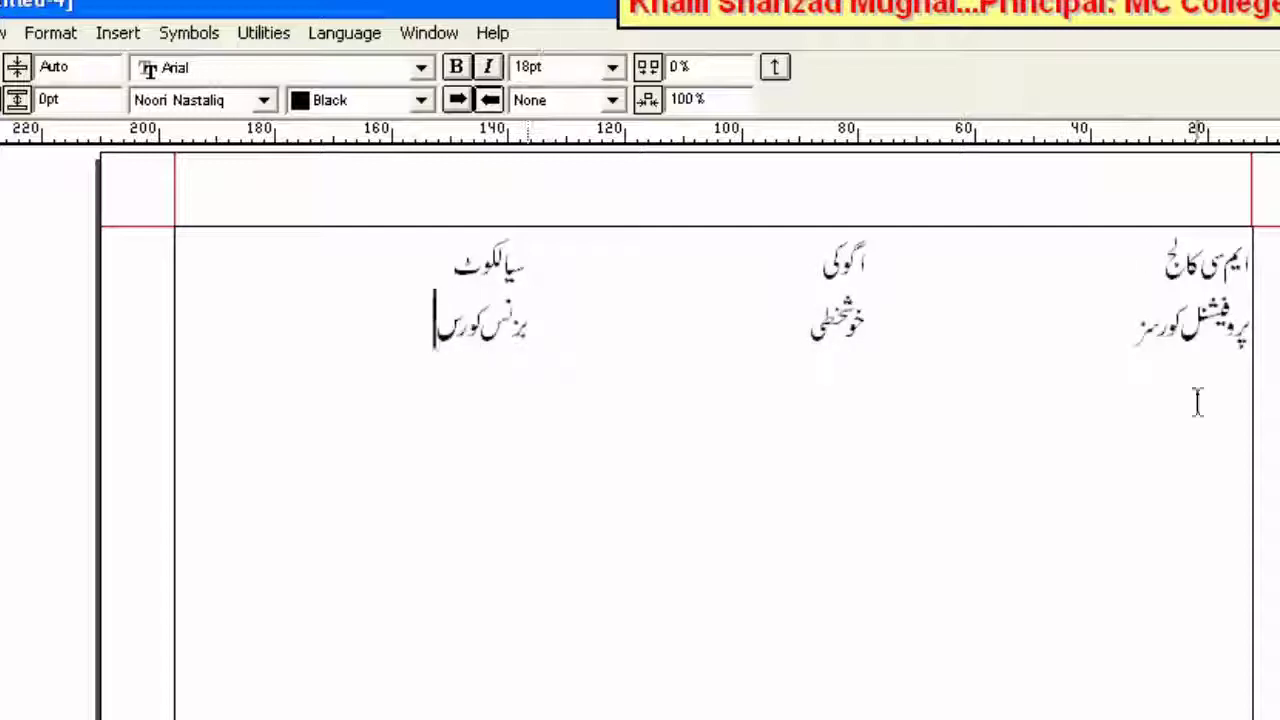
Examine the default tab stop in the paragraph preferences and leave the settings as they are
key("Escape")
key("Escape")
left_click(50, 33)
key("Escape")
key("Escape")
left_click(50, 33)
key("Escape")
key("Escape")
left_click(50, 33)
left_click(80, 88)
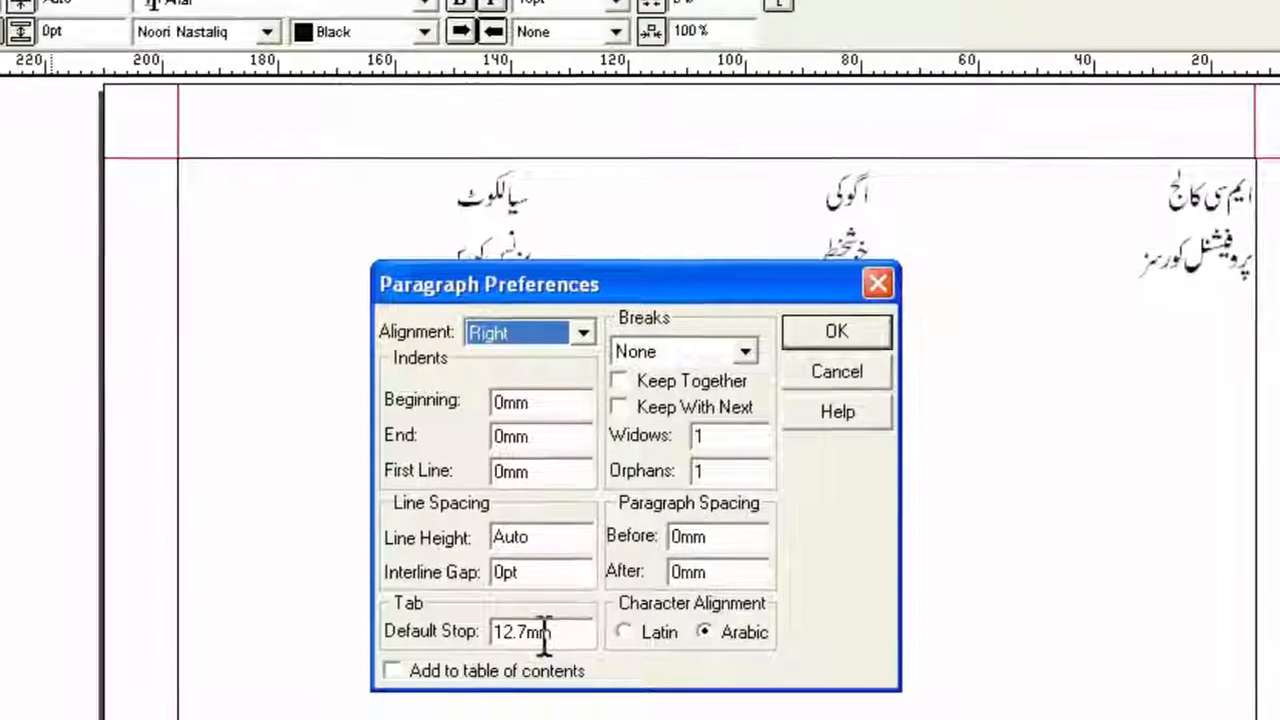
left_click(818, 379)
key("Escape")
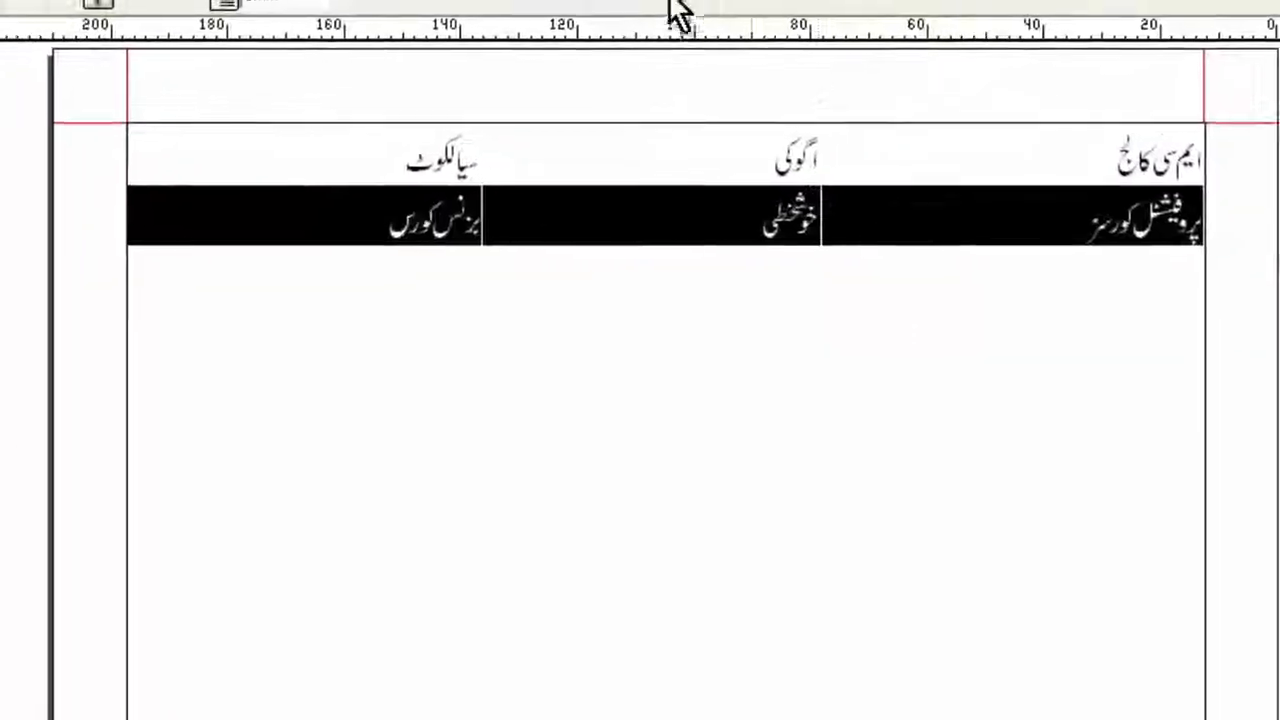
Add double red border lines above and below the paragraph, with the lower border extending to the indents
key("Escape")
left_click(98, 5)
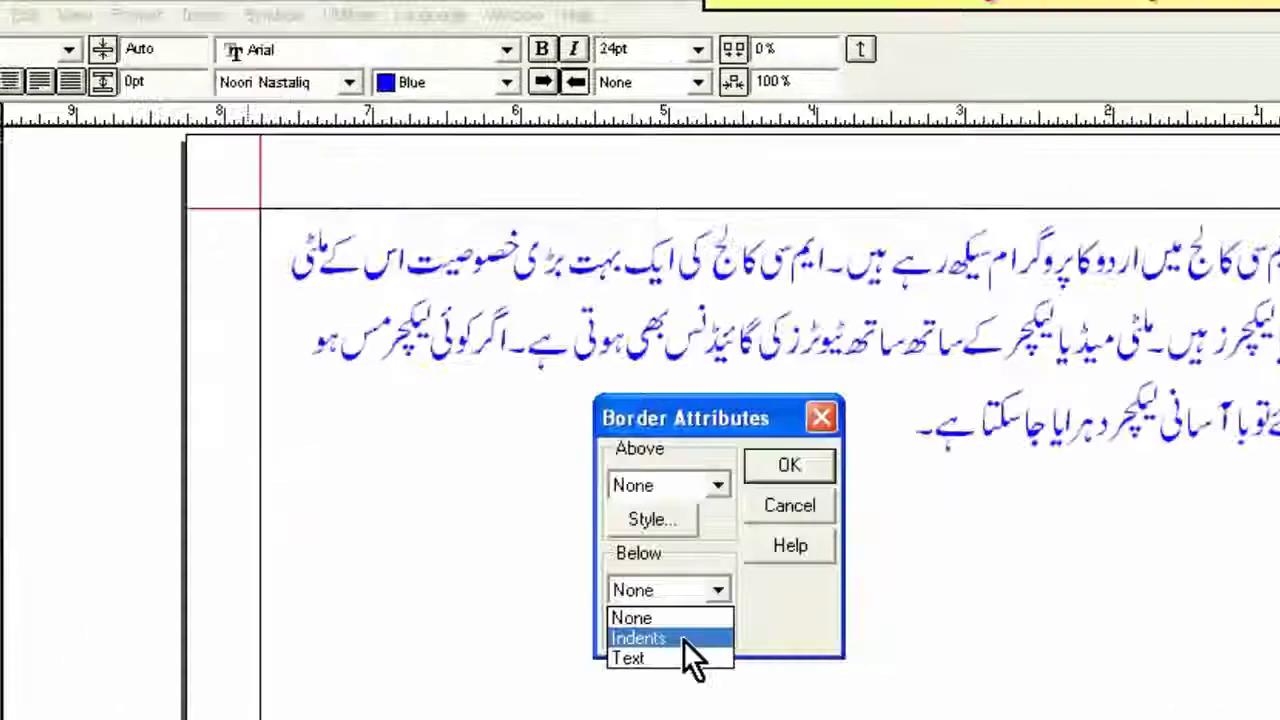
left_click(683, 639)
left_click(683, 634)
left_click(772, 485)
left_click(731, 573)
left_click(773, 570)
left_click(700, 651)
left_click(824, 485)
left_click(815, 470)
Try blank lines and the letter "ک" at the bordered paragraph, and delete them again
left_click(648, 442)
key("Return")
key("Return")
key("Return")
type("ک")
key("BackSpace")
key("BackSpace")
key("BackSpace")
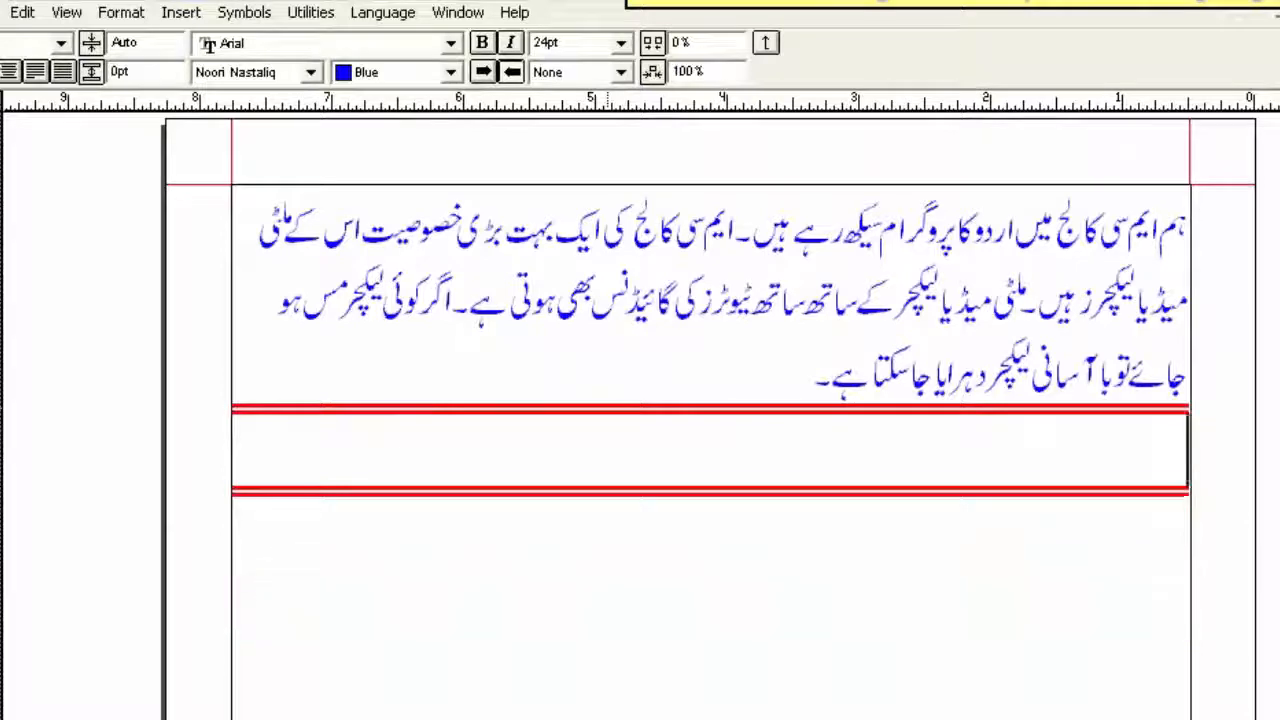
key("BackSpace")
left_click(121, 13)
left_click(150, 112)
left_click(640, 524)
left_click(595, 546)
left_click(698, 416)
left_click(121, 13)
left_click(150, 112)
left_click(680, 447)
left_click(121, 13)
left_click(121, 13)
left_click_drag(404, 402, 601, 528)
mouse_move(486, 458)
left_mouse_down()
mouse_move(523, 361)
mouse_move(713, 330)
mouse_move(859, 336)
left_mouse_up()
left_click(121, 13)
left_click(243, 45)
left_click(10, 220)
left_click(714, 440)
left_click(240, 40)
left_click(250, 249)
left_click(8, 176)
left_click(1164, 547)
left_click_drag(1164, 547, 975, 523)
left_click_drag(770, 420, 971, 434)
Insert a table of 3 rows and 3 columns with automatic column width below the paragraph
left_click(257, 28)
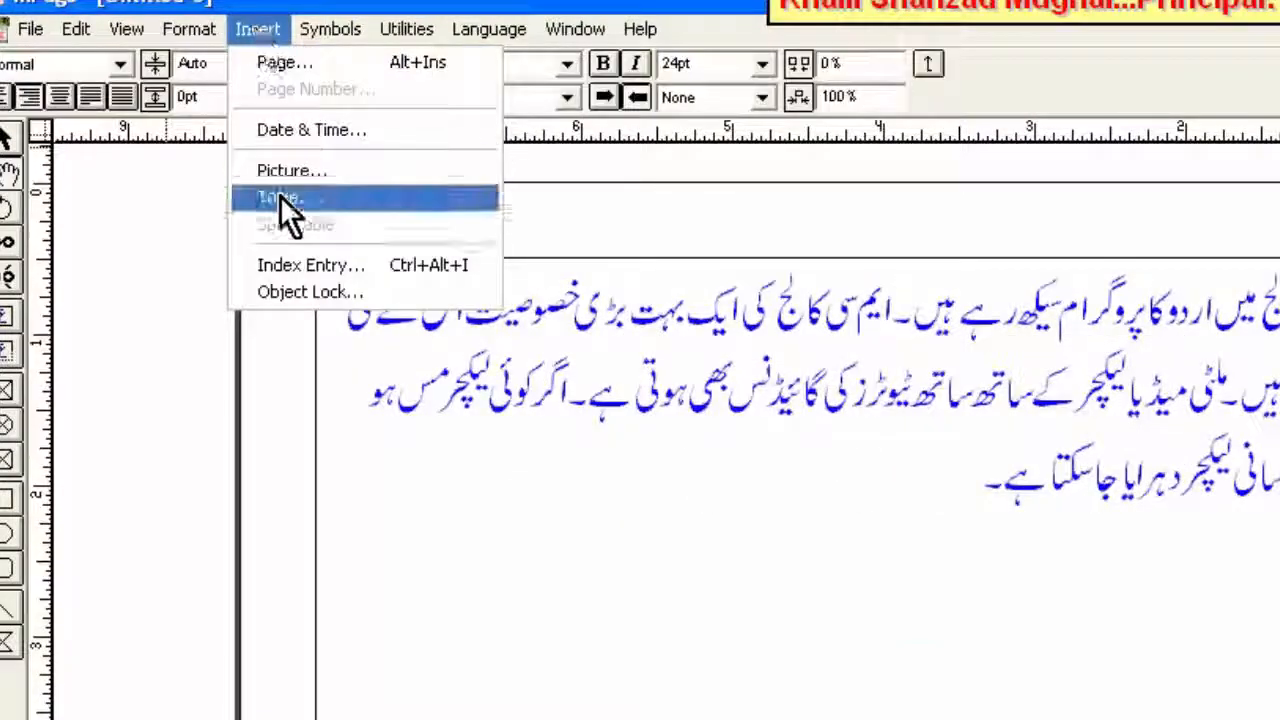
left_click(283, 197)
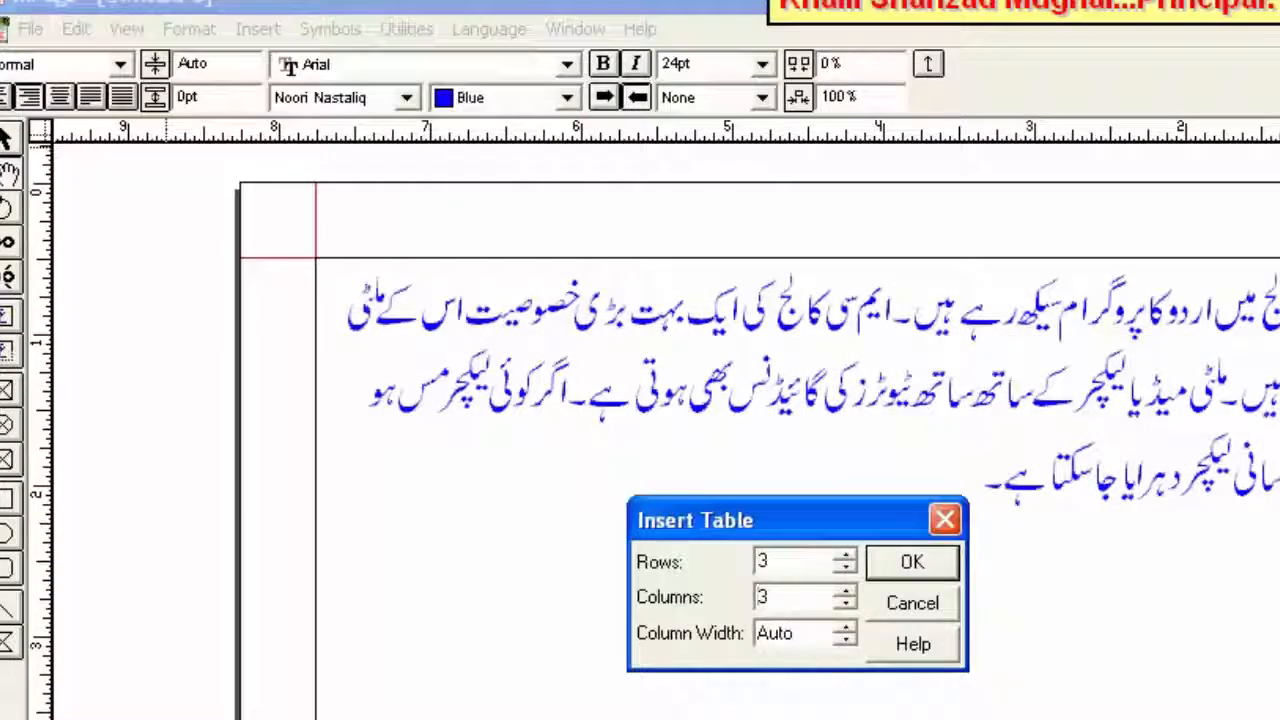
key("Return")
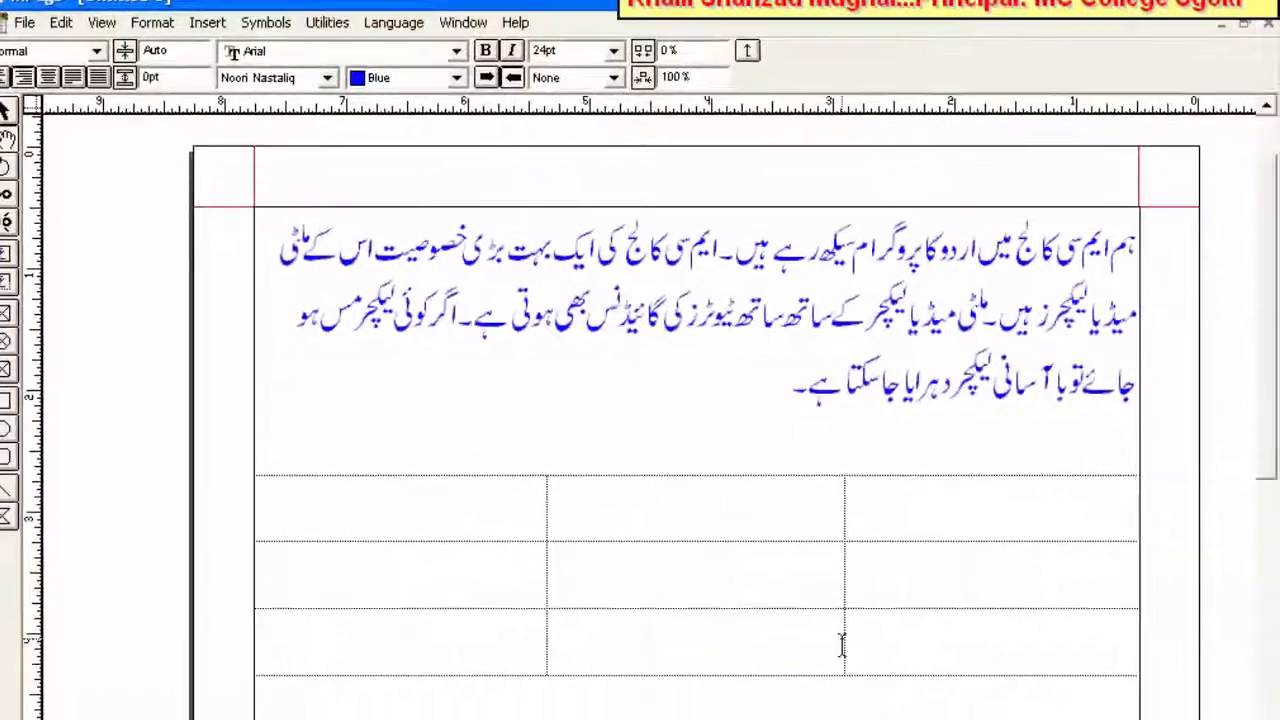
Select all cells of the table and set their fill color to Yellow in the table format
left_click_drag(349, 511, 873, 640)
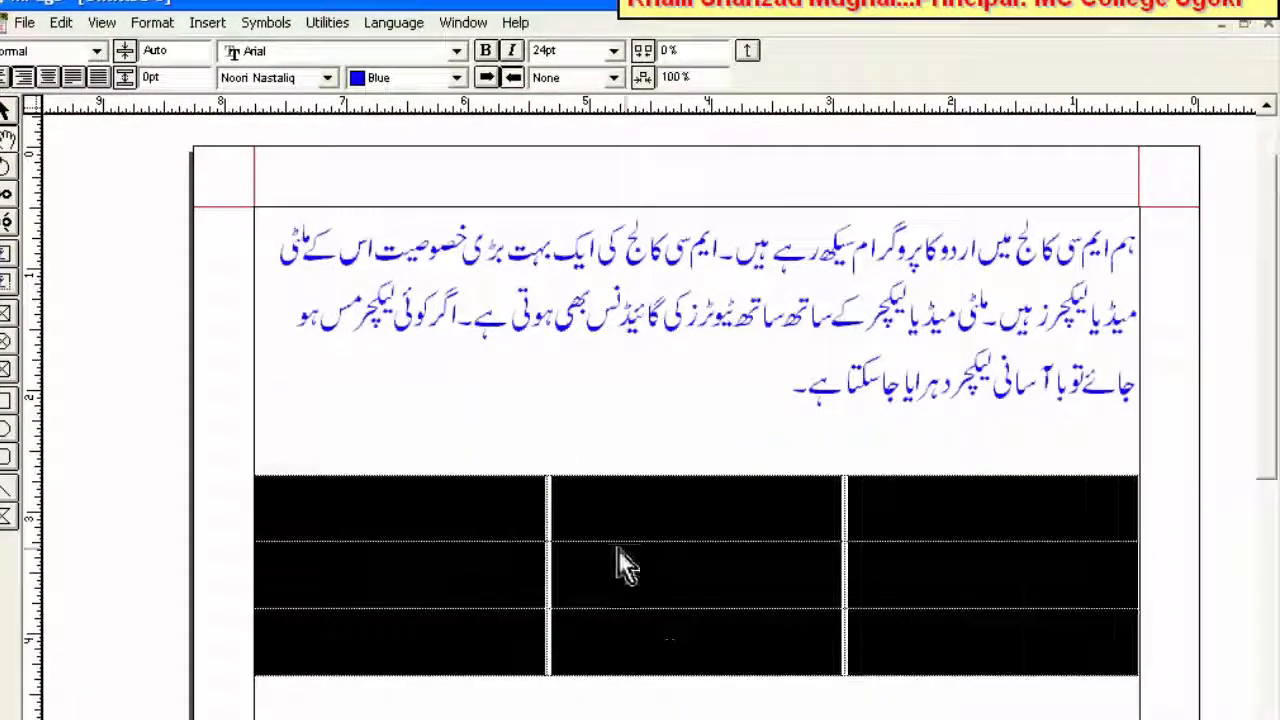
left_click(153, 23)
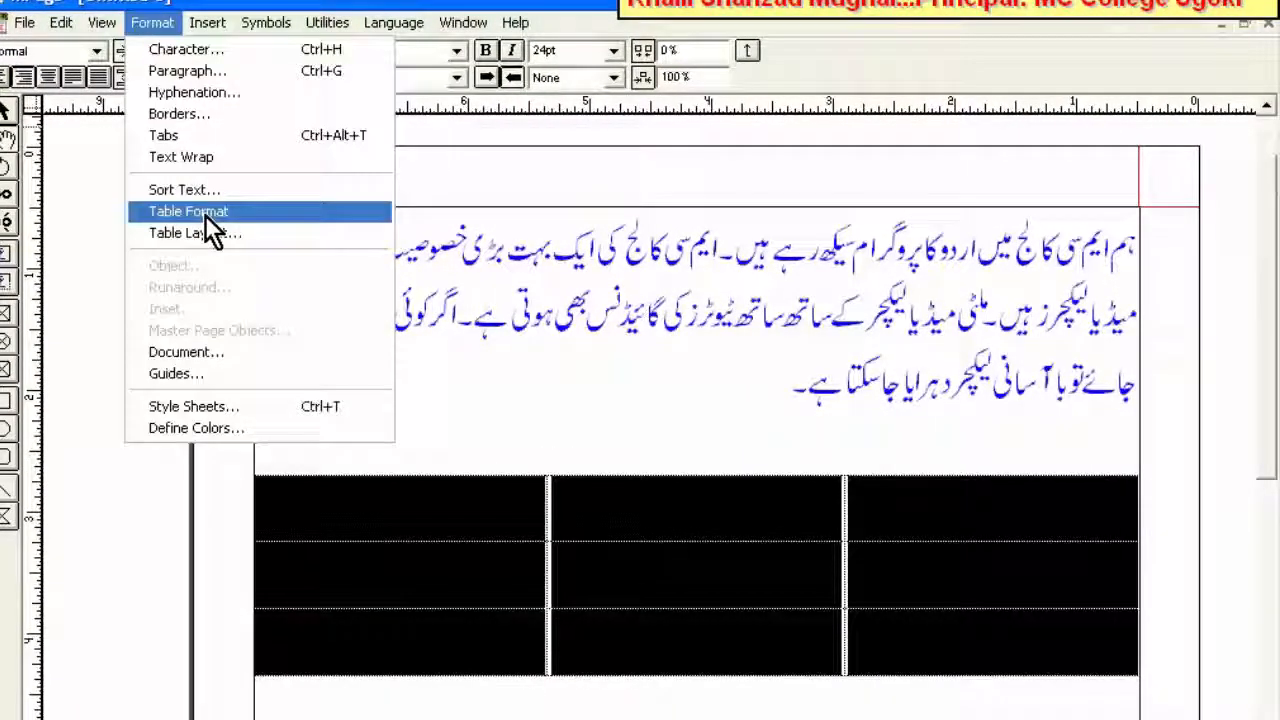
left_click(234, 213)
left_click(570, 268)
scroll(574, 333, "down", 5)
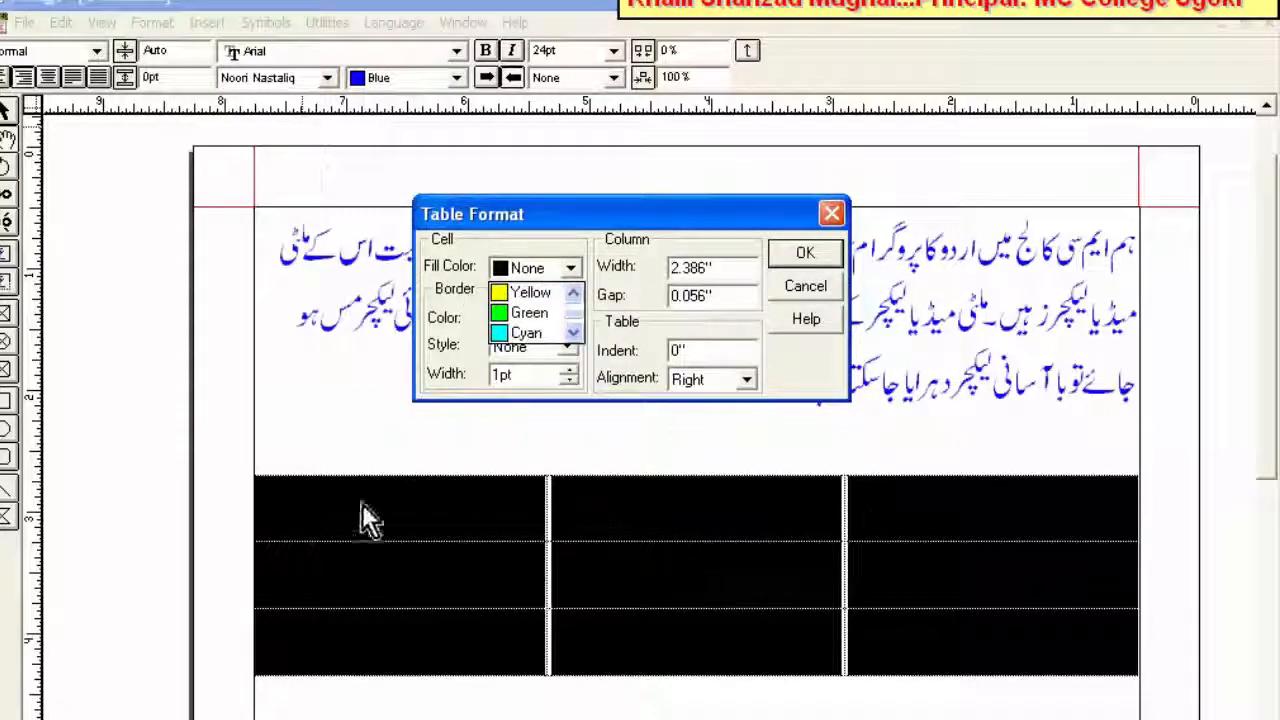
left_click(530, 292)
Give the selected cells a red 2pt border in the diamond-and-dash style and apply the table format
left_click(566, 317)
left_click(523, 351)
left_click(566, 345)
left_click(569, 406)
left_click(569, 406)
left_click(569, 406)
left_click(550, 406)
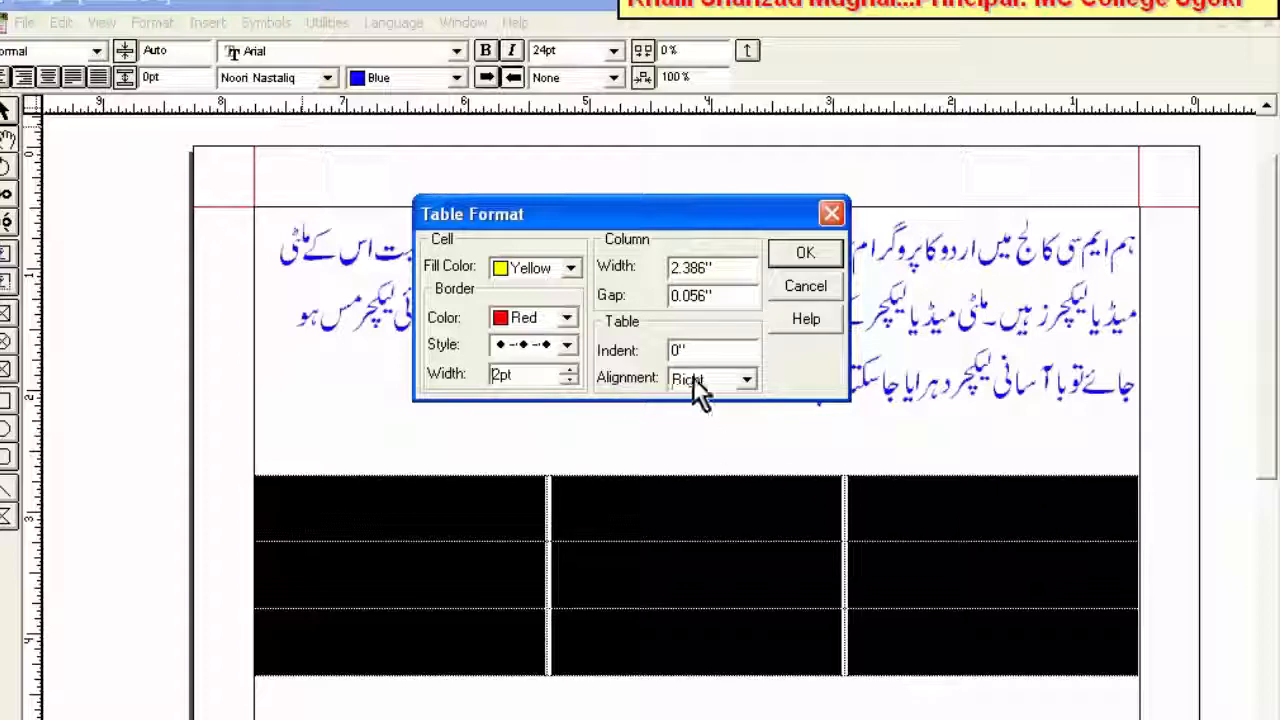
key("Return")
Set the border width of all table cells to 10pt and the table alignment to Centered
left_click_drag(321, 667, 930, 515)
left_click(152, 22)
left_click(180, 320)
left_click(568, 513)
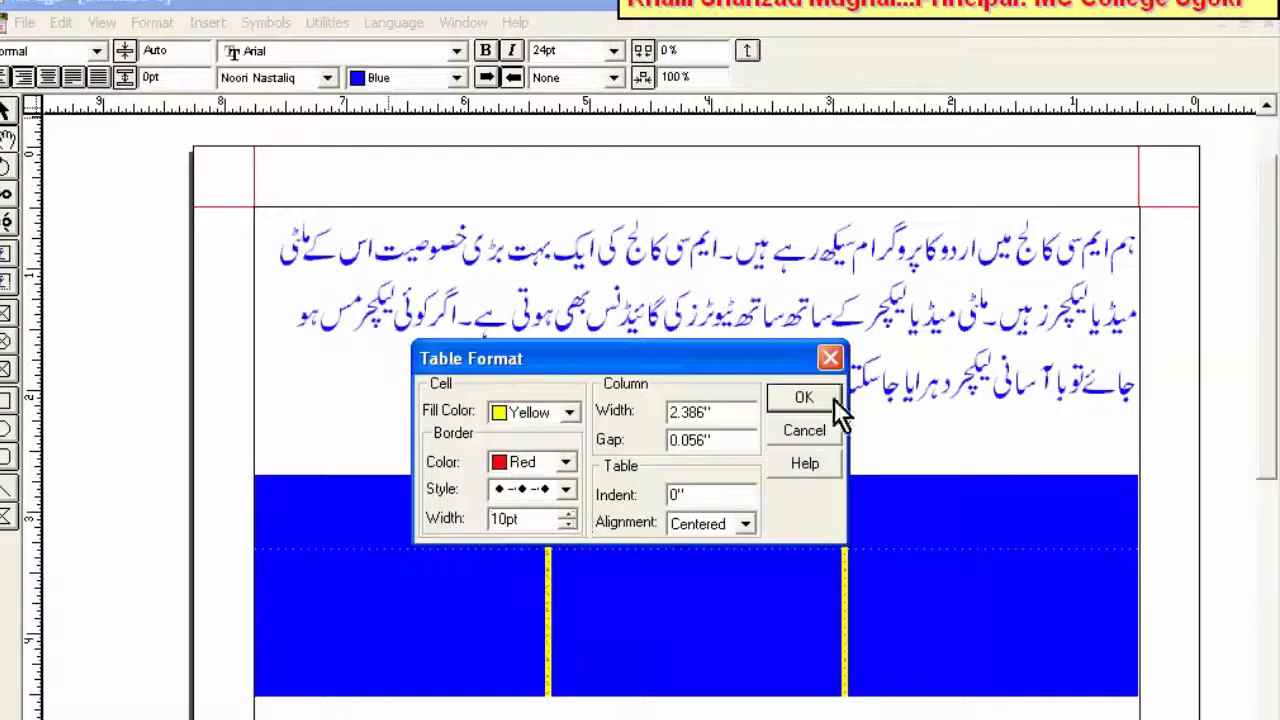
key("Return")
Enter "پاکستان" in the first cell of the table's top row and center it
type("پاکستان")
left_click(48, 79)
left_click(640, 517)
left_click_drag(1268, 358, 1268, 401)
Reformat all table cells with a cyan fill and a solid black border
left_click(414, 437)
left_click_drag(414, 437, 960, 630)
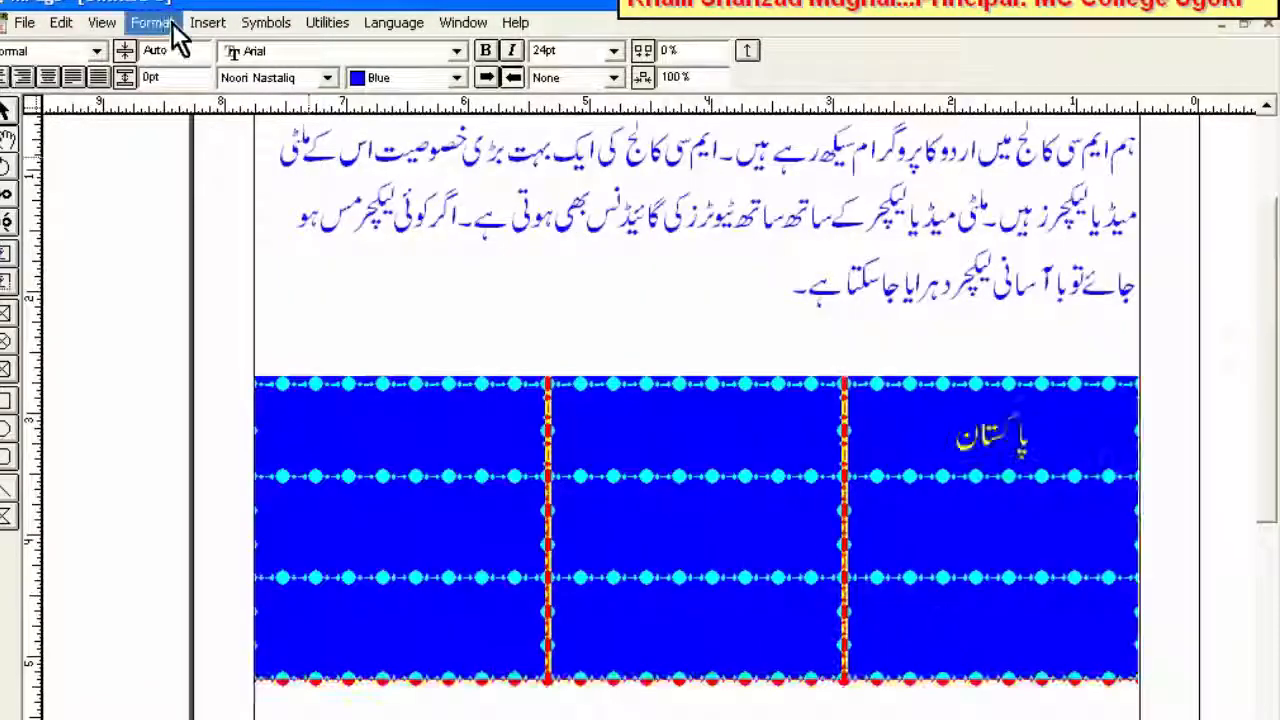
left_click(152, 22)
left_click(180, 320)
left_click(570, 412)
left_click(525, 435)
left_click(567, 462)
left_click(527, 507)
left_click(567, 491)
left_click(523, 511)
left_click(804, 397)
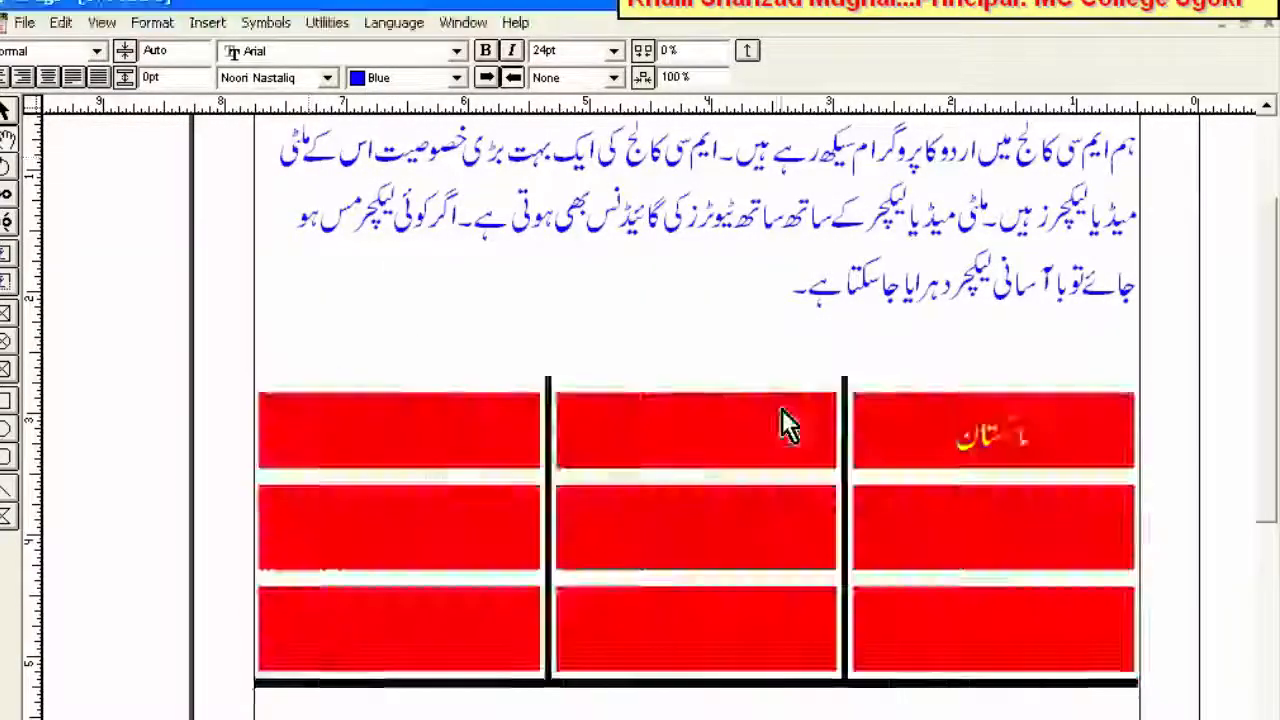
Generate page guides from a grid with 15 mm horizontal and vertical cell size
left_click(152, 22)
left_click(183, 210)
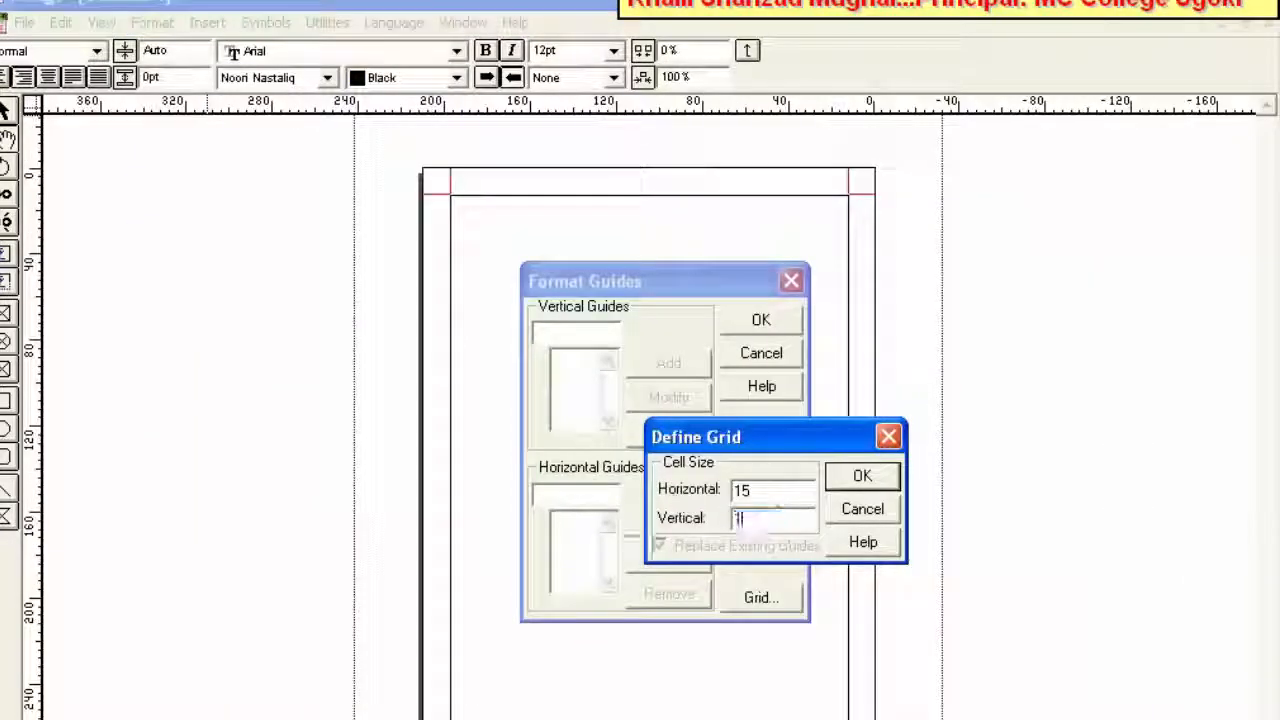
type("5")
left_click(858, 478)
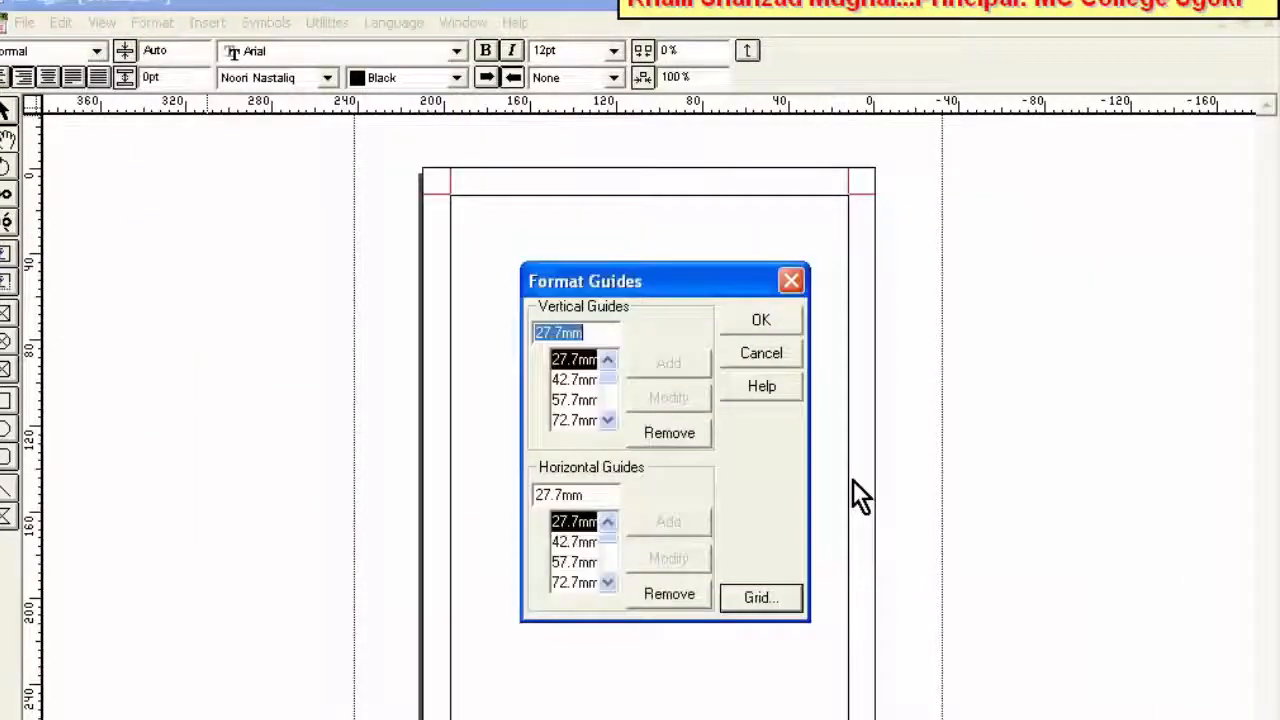
left_click(761, 319)
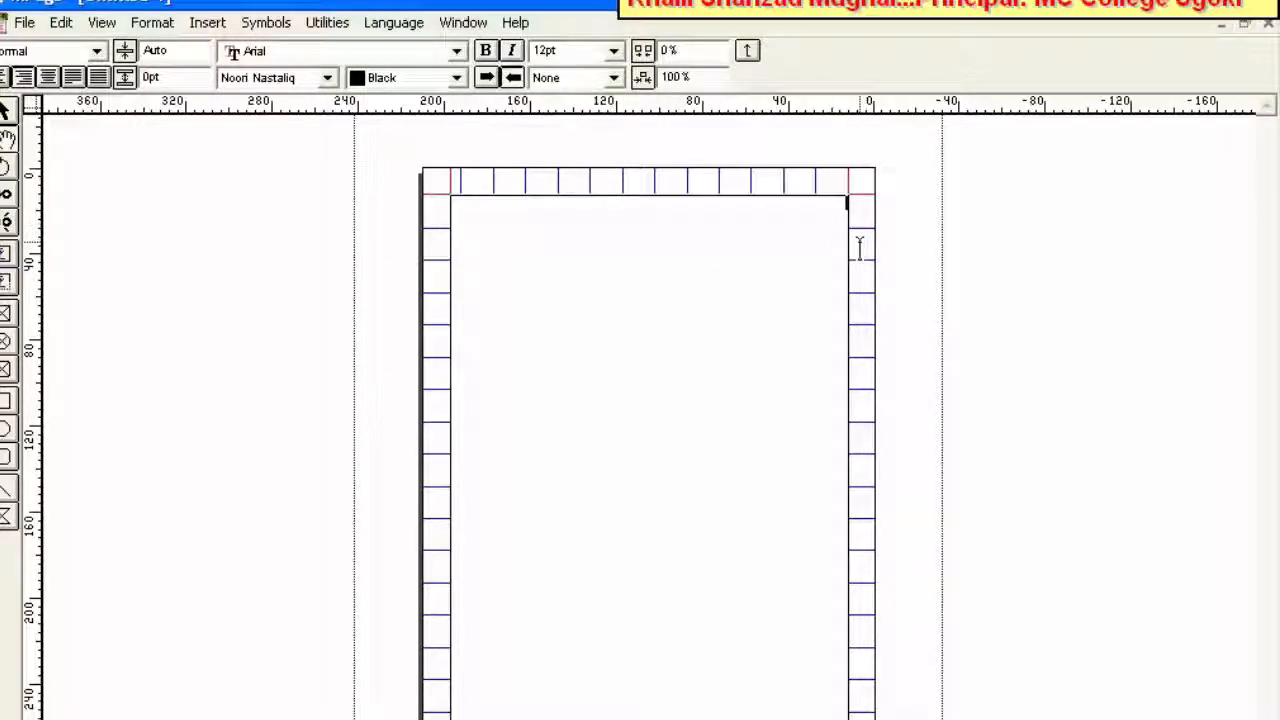
Split the table above its first three-column row and add three blank lines between the two parts
left_click(5, 257)
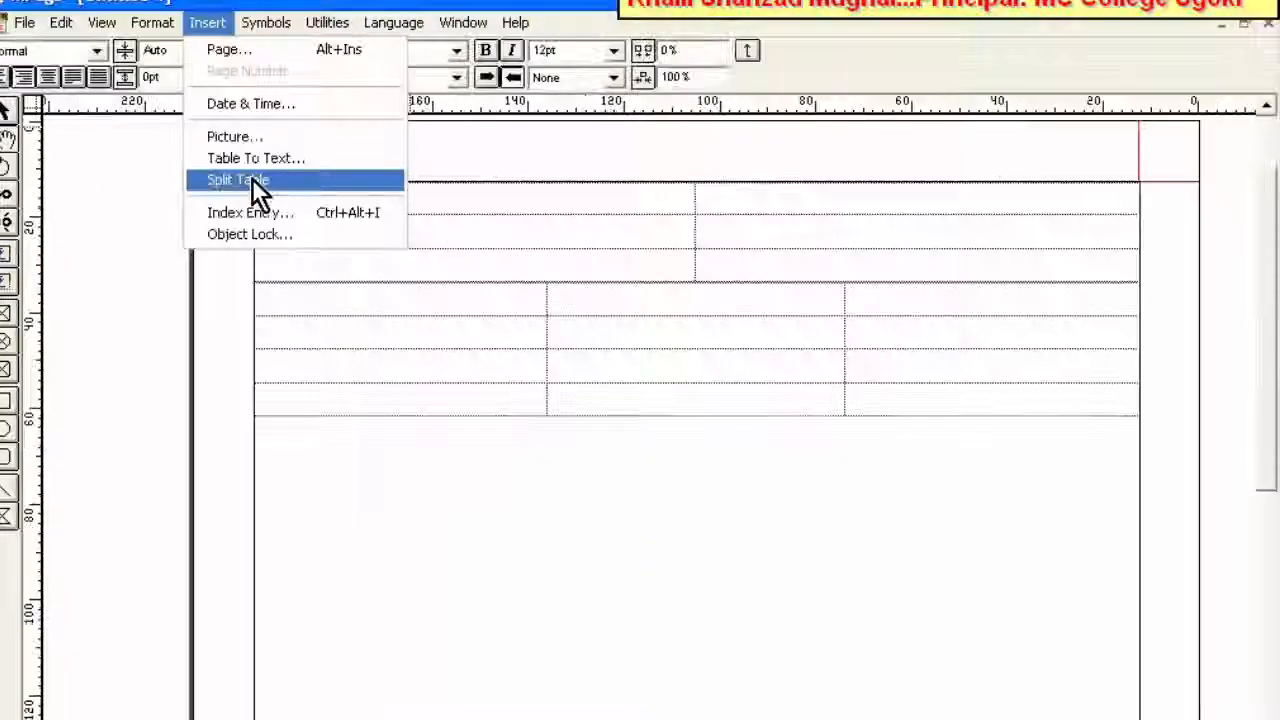
left_click(251, 180)
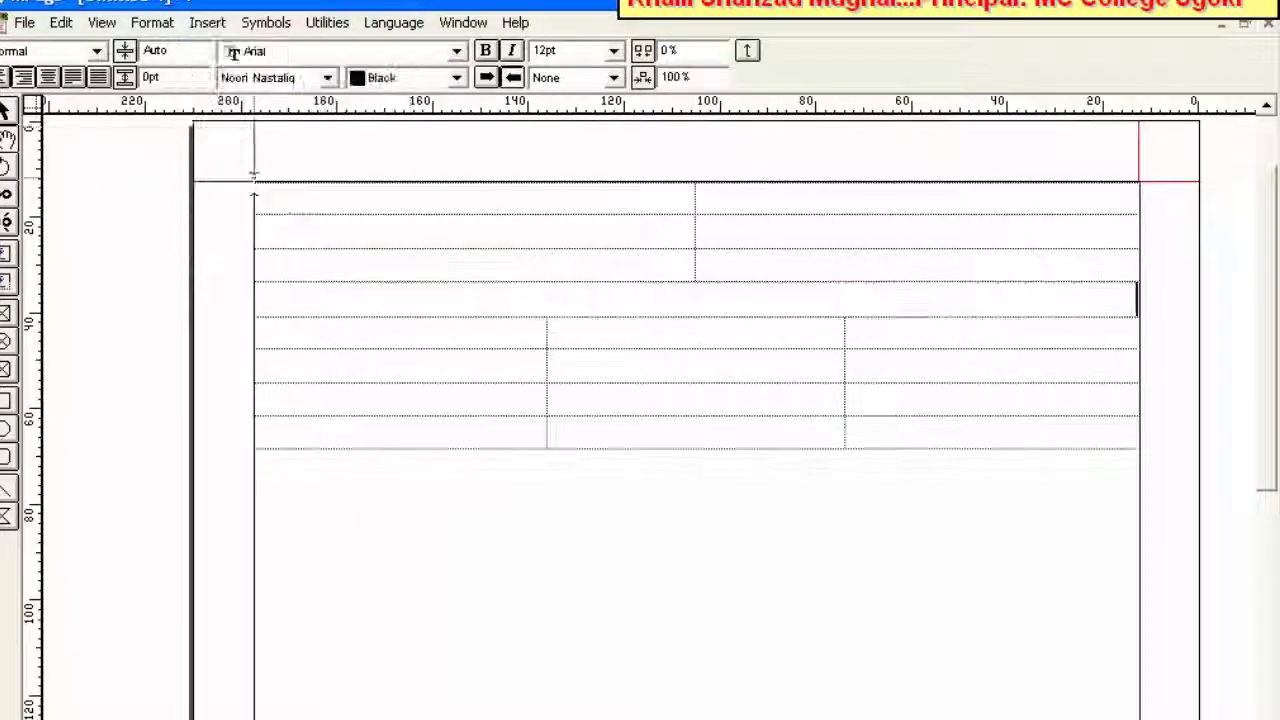
key("Return")
key("Return")
key("Return")
Vary the number of blank lines between the two split tables, finishing by adding two lines
key("BackSpace")
key("BackSpace")
key("BackSpace")
key("BackSpace")
key("BackSpace")
key("BackSpace")
key("Return")
key("Return")
key("Return")
key("Return")
key("Return")
key("Return")
key("Return")
key("BackSpace")
key("BackSpace")
key("BackSpace")
key("BackSpace")
key("BackSpace")
key("BackSpace")
key("BackSpace")
key("Return")
key("Return")
left_click(209, 22)
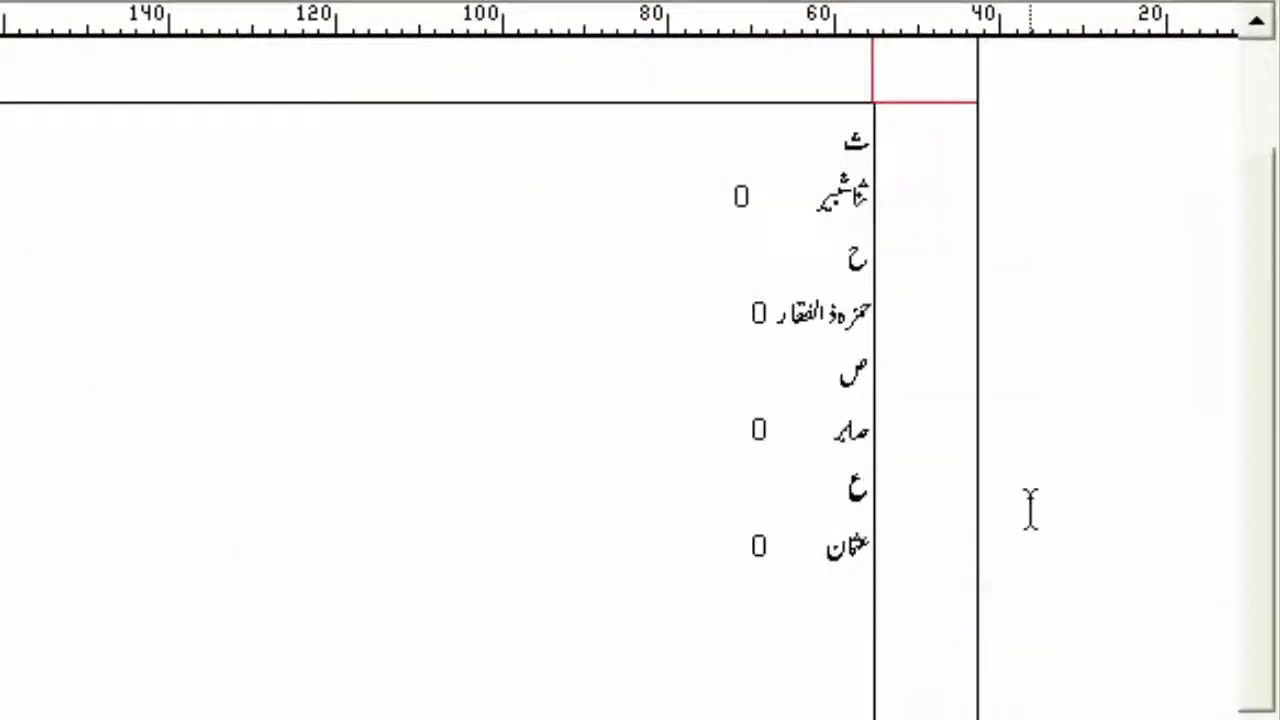
key("alt+shift+x")
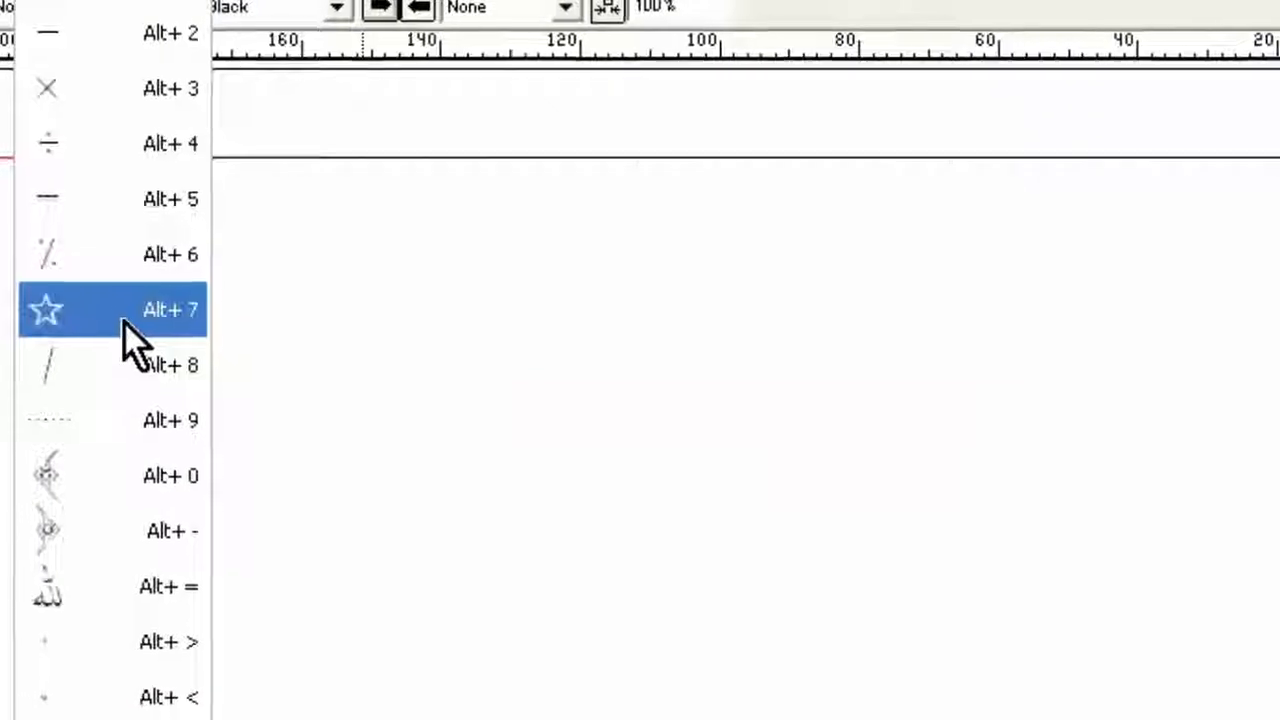
Insert the star symbol followed by the two mirrored flower ornaments into the text
left_click(126, 343)
left_click(126, 385)
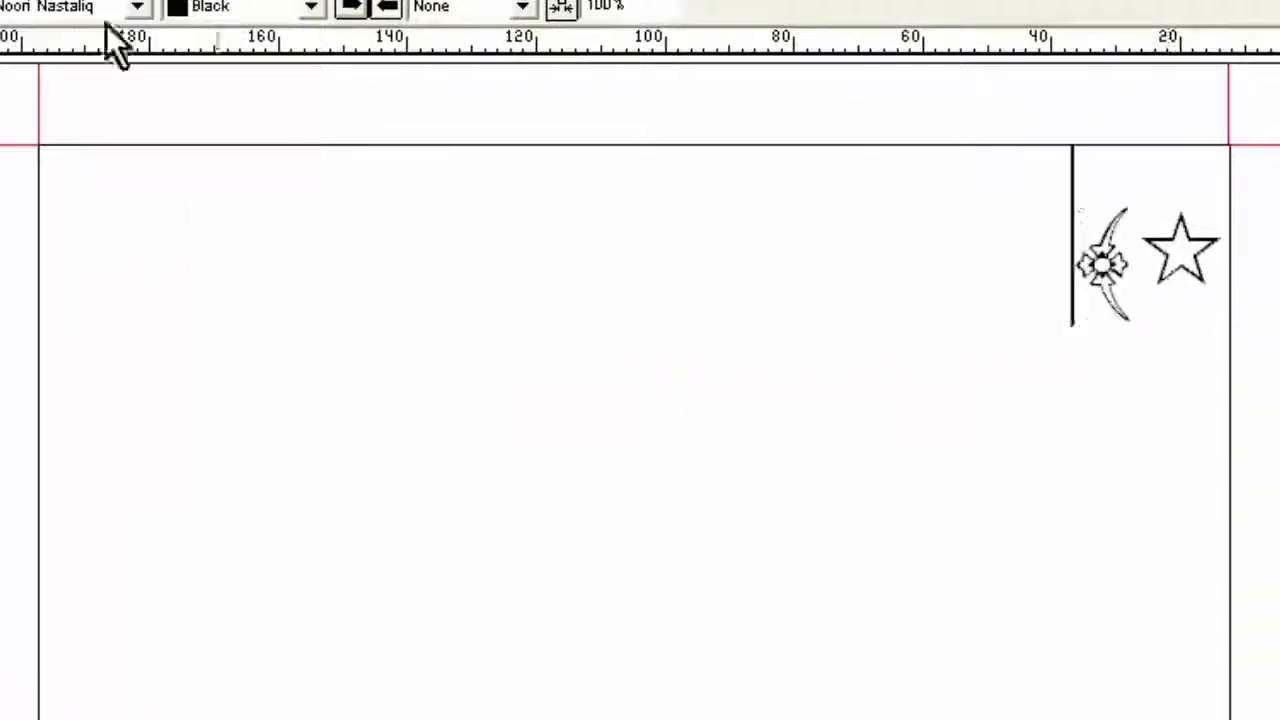
left_click(126, 410)
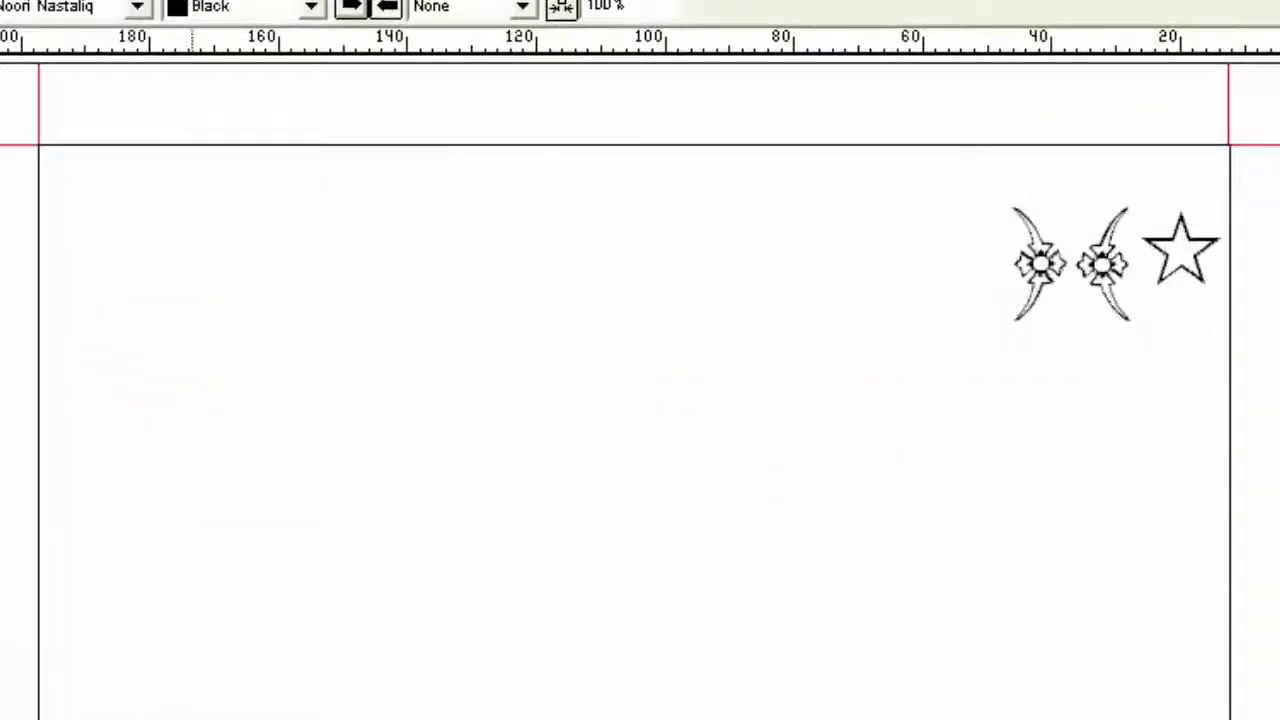
left_click(171, 6)
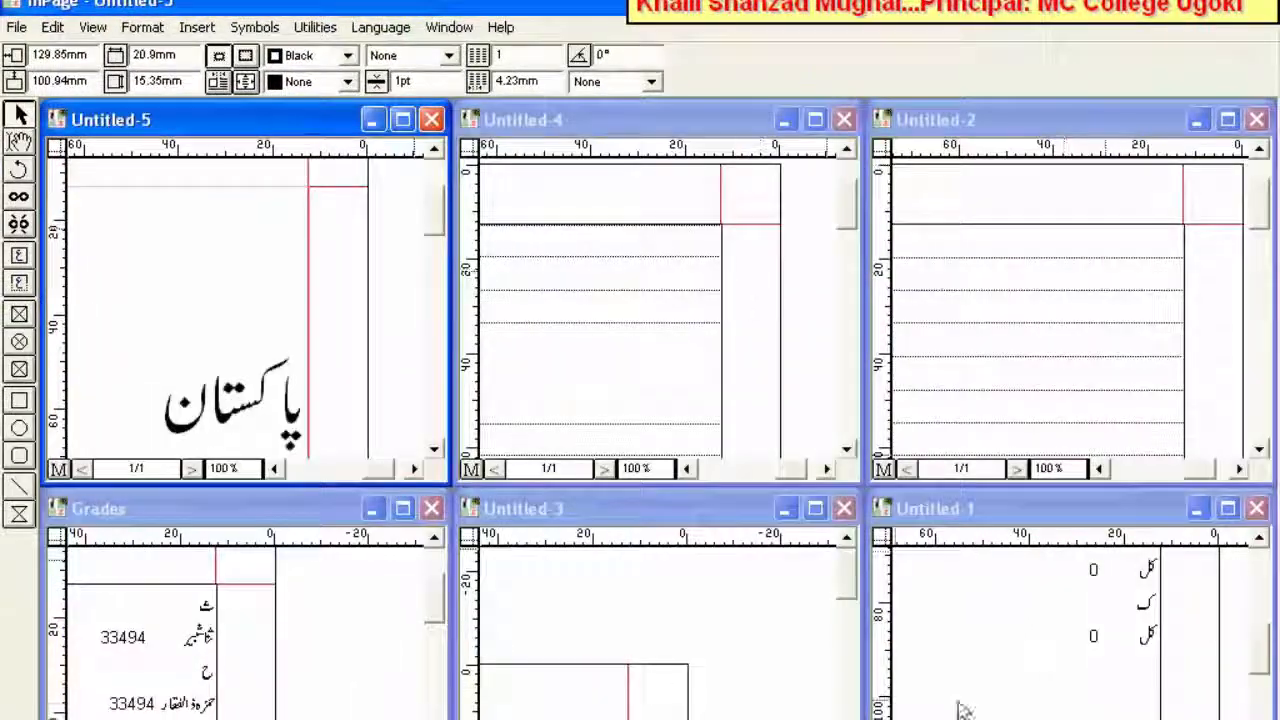
left_click(448, 28)
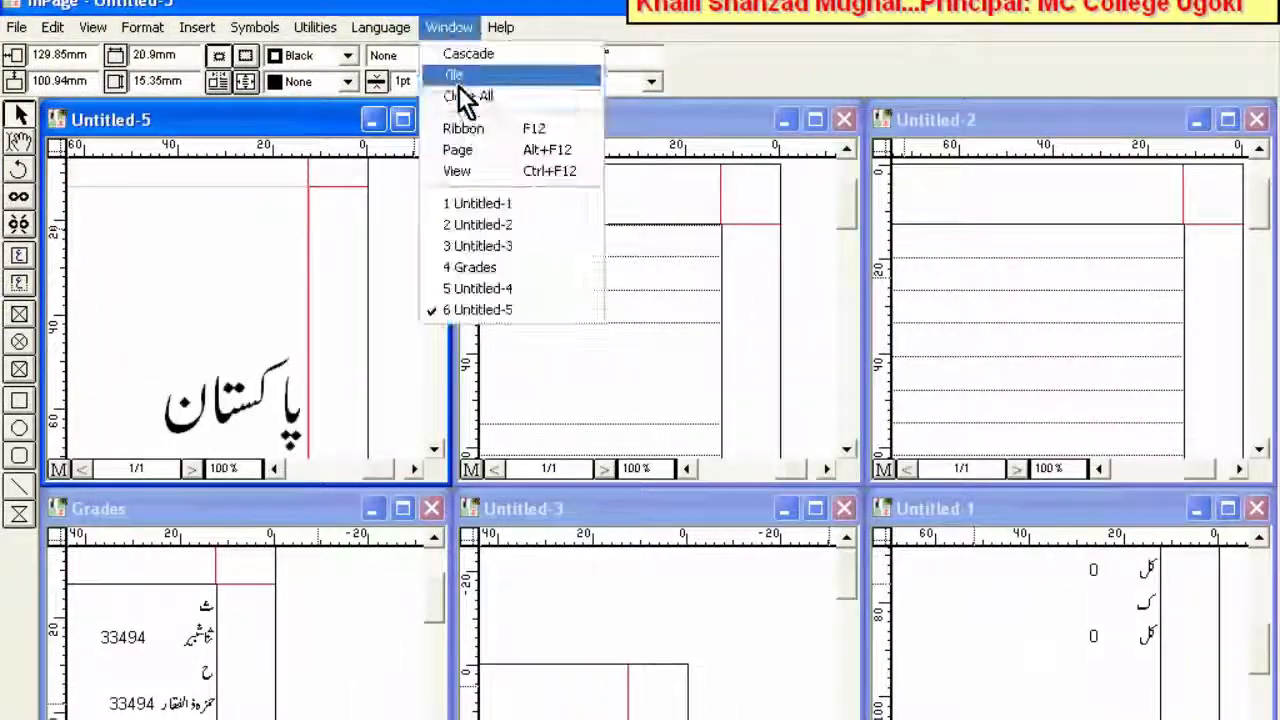
left_click(434, 30)
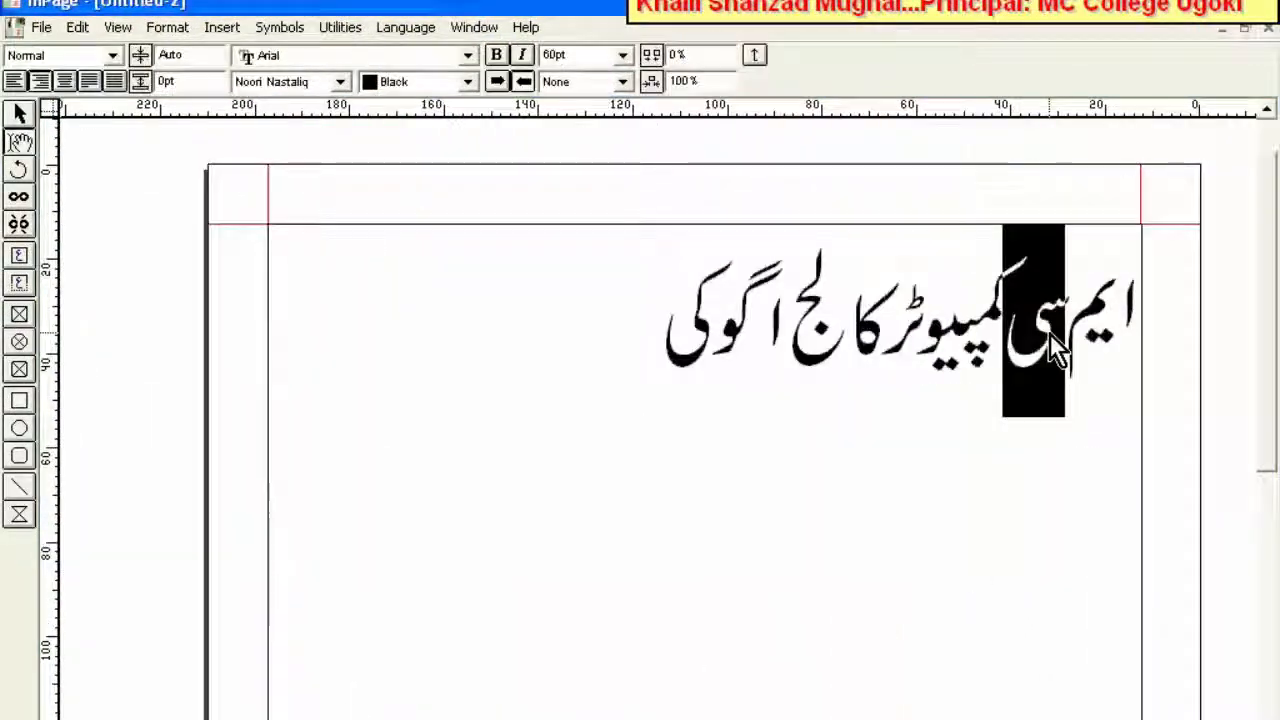
Tighten the spacing around "ٹر" and "کا" in the heading "ایم سی کمپیوٹر کالج اگوکی"
left_click(940, 340)
double_click(937, 332)
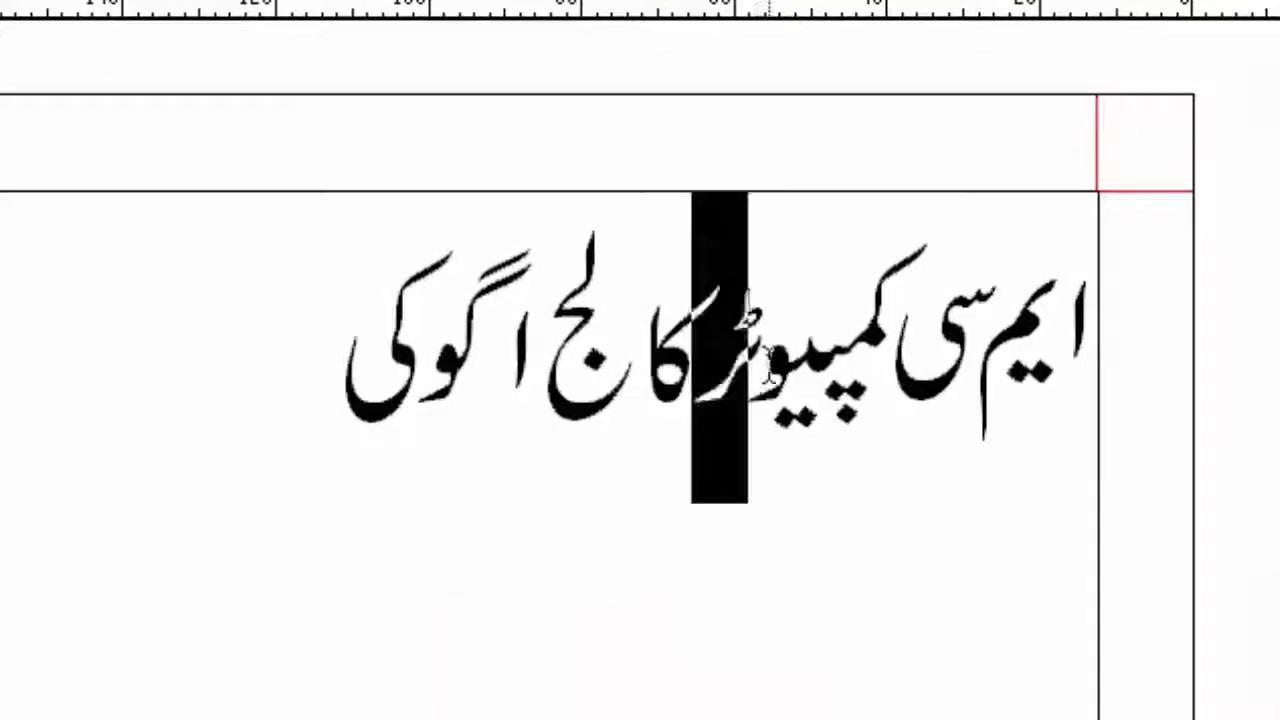
key("F9")
key("F9")
key("F9")
left_click_drag(658, 370, 706, 364)
key("F9")
key("F9")
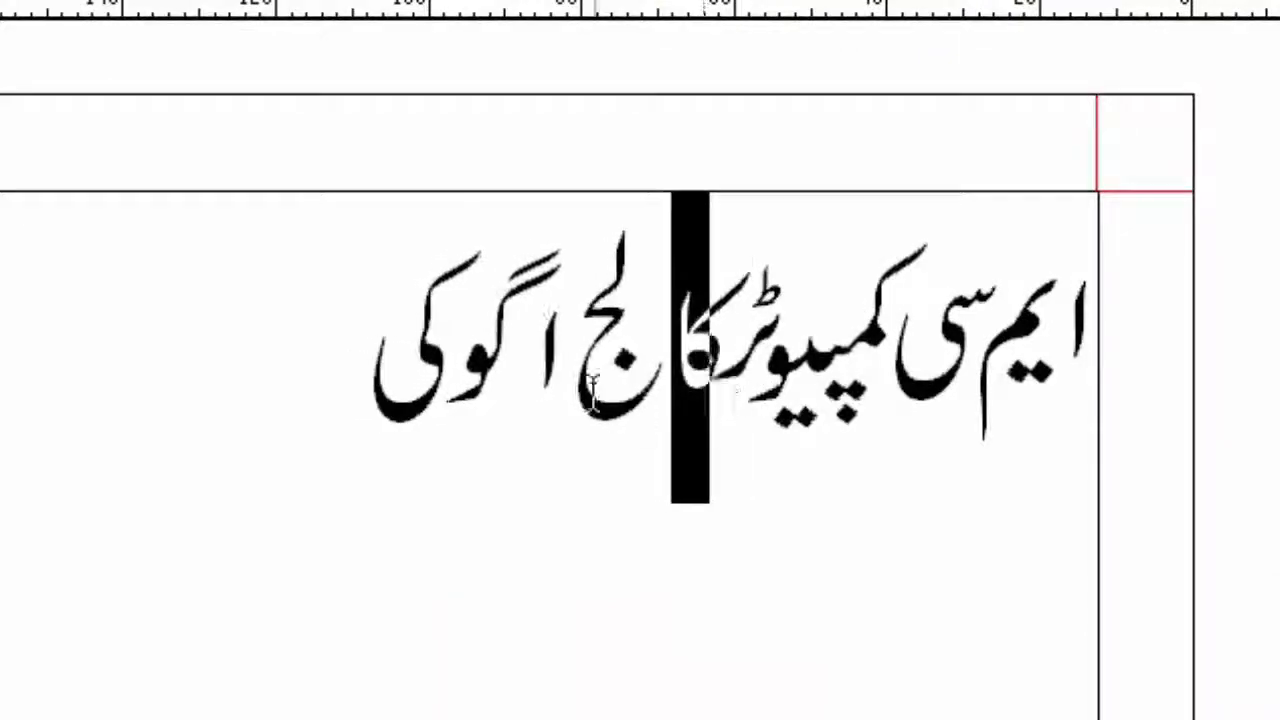
Lower "لج" slightly and tighten the spacing of it and the following "ا" in the heading
left_click_drag(590, 395, 640, 385)
key("F8")
key("F9")
key("F9")
key("F9")
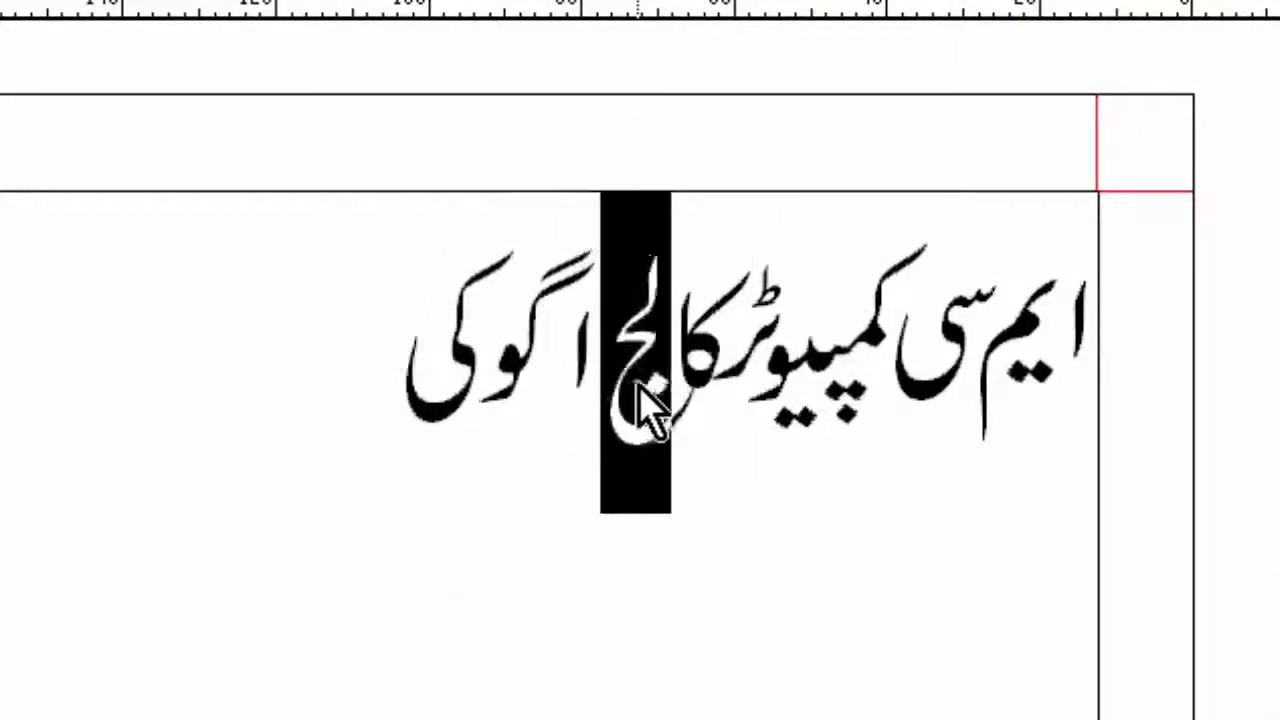
double_click(591, 356)
key("F9")
key("F9")
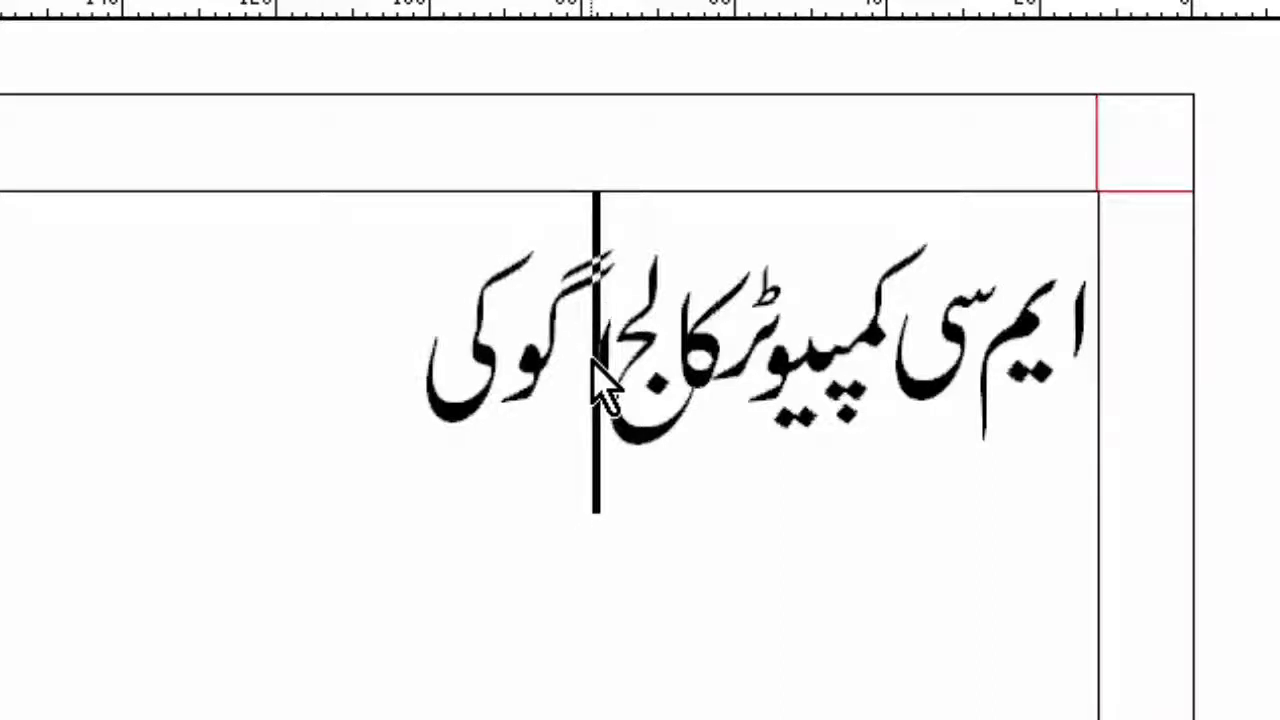
Tighten the spacing of "گو" in the heading's last word and select the final "کی"
left_click_drag(545, 382, 553, 372)
key("F7")
key("F9")
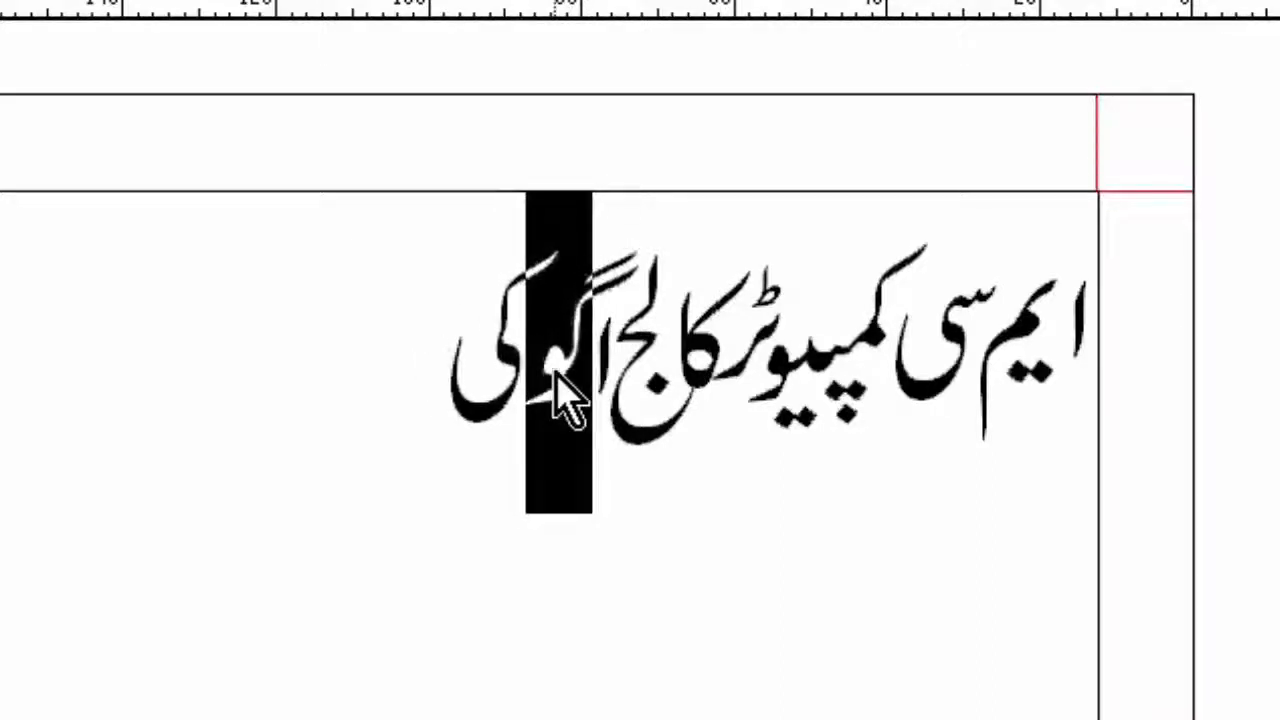
double_click(497, 385)
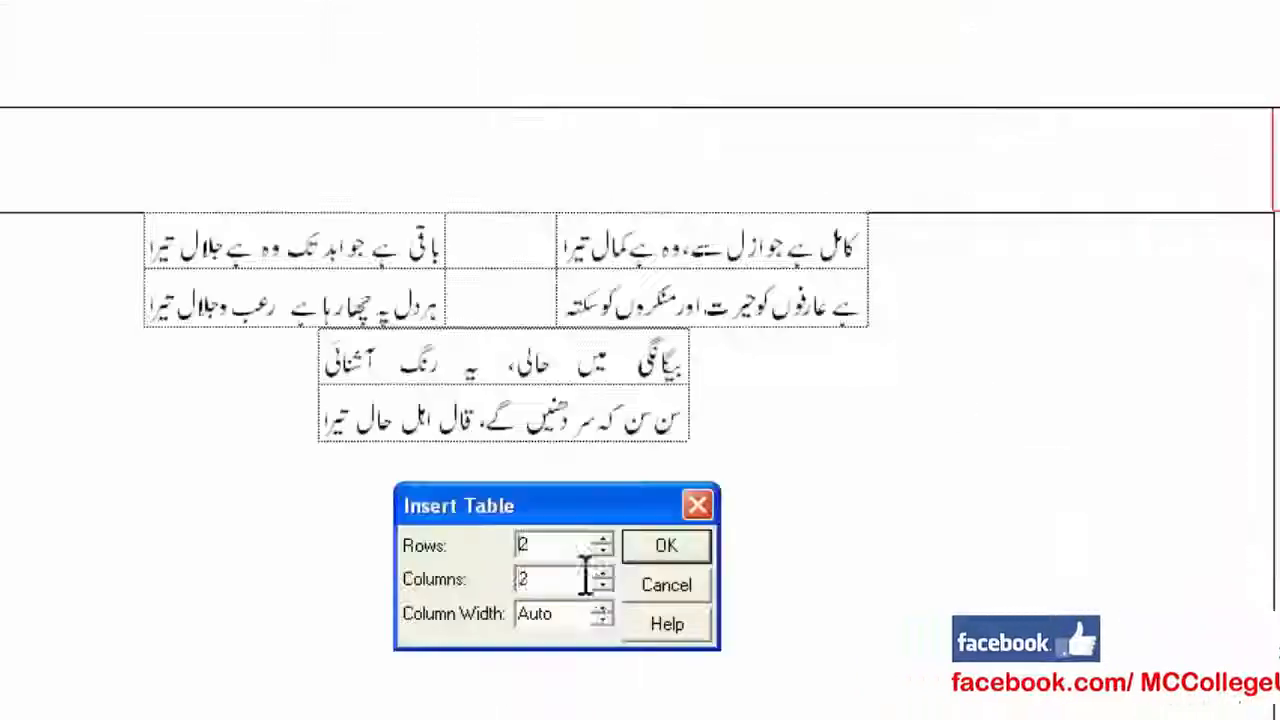
Insert a table of 2 rows and 3 columns below the verses and narrow its middle column
left_click(637, 543)
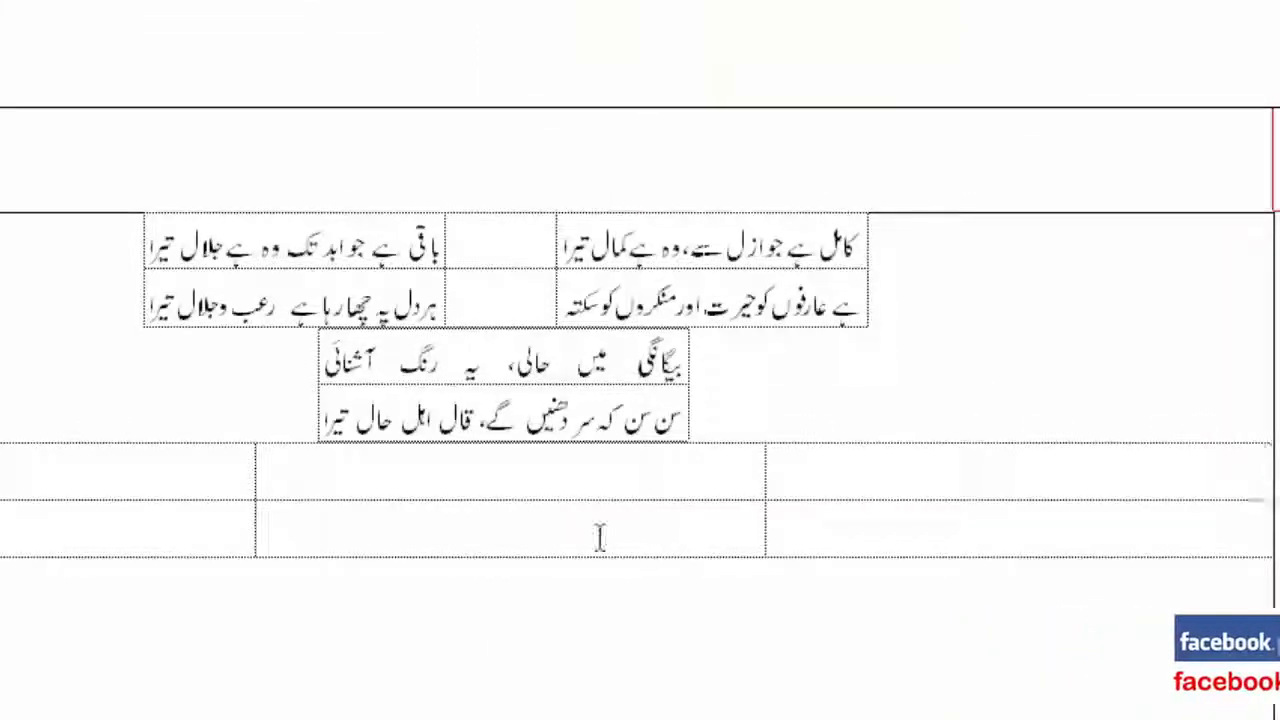
left_click_drag(402, 516, 605, 480)
right_click(618, 501)
right_click(597, 522)
left_click(655, 715)
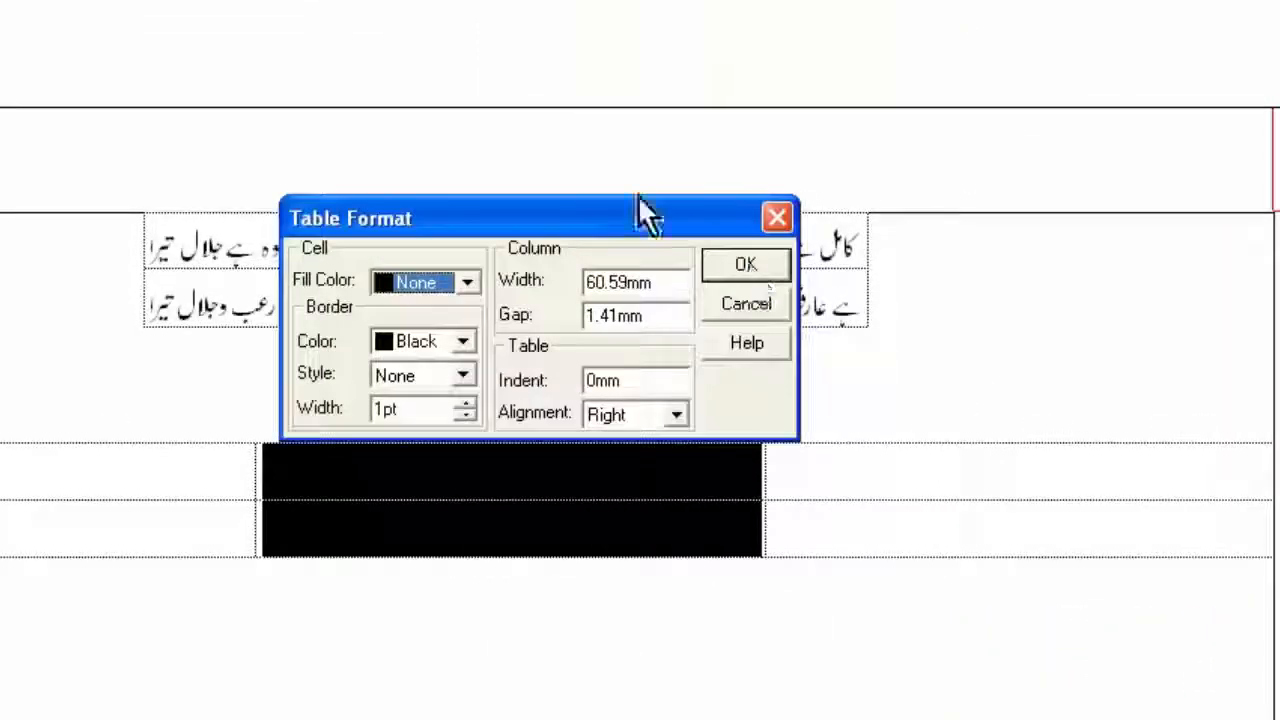
left_click_drag(718, 228, 780, 0)
left_click_drag(657, 14, 714, 17)
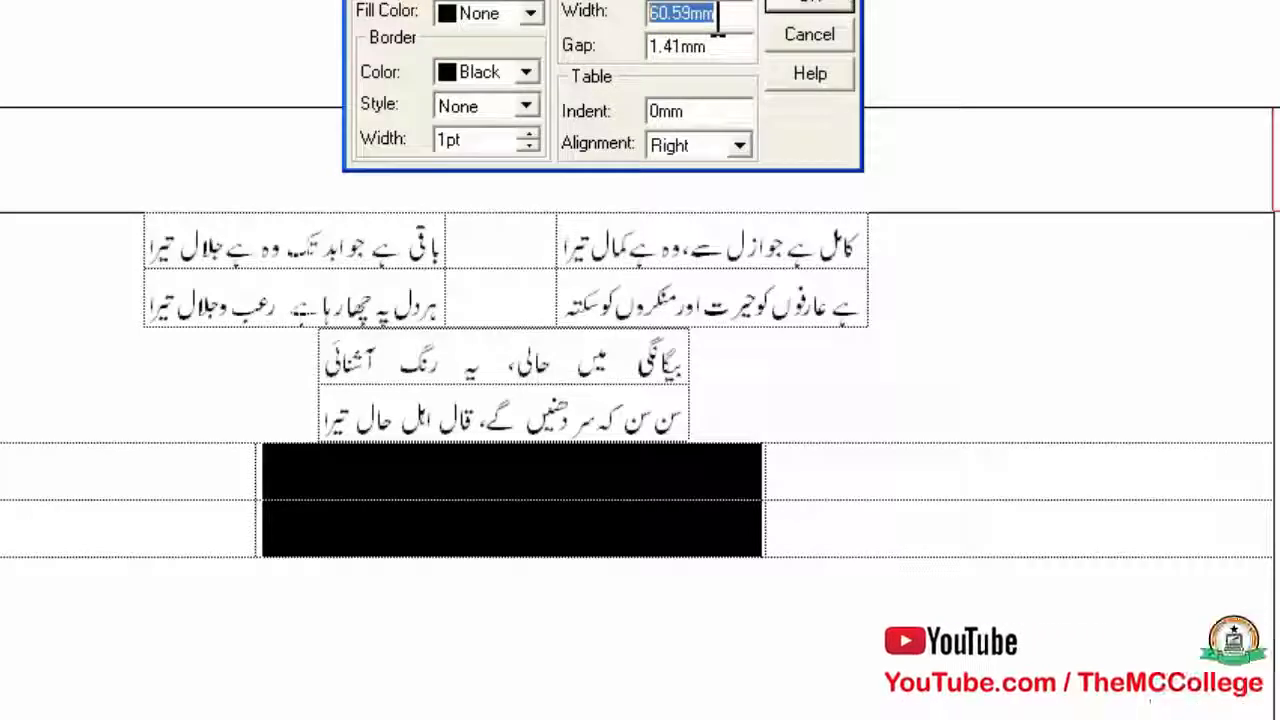
left_click(812, 6)
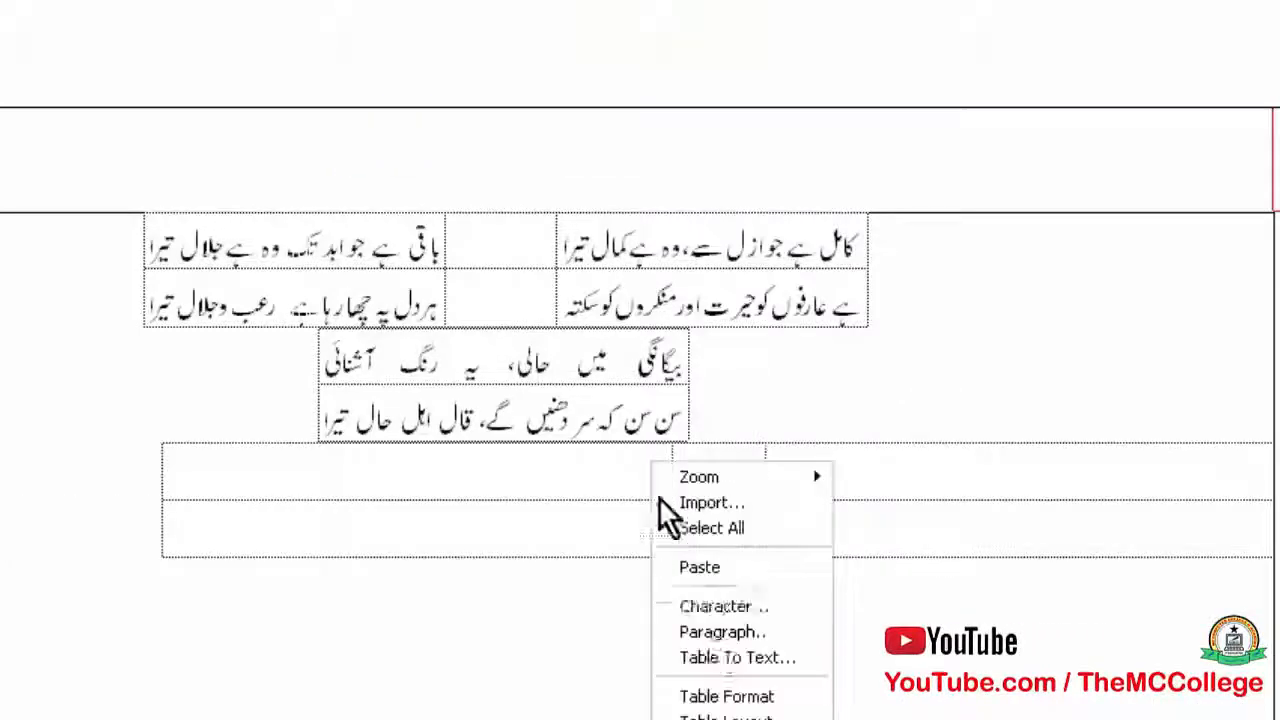
Set the alignment of the lowest two-row, 40 mm wide table to Centered
left_click(727, 696)
left_click(677, 414)
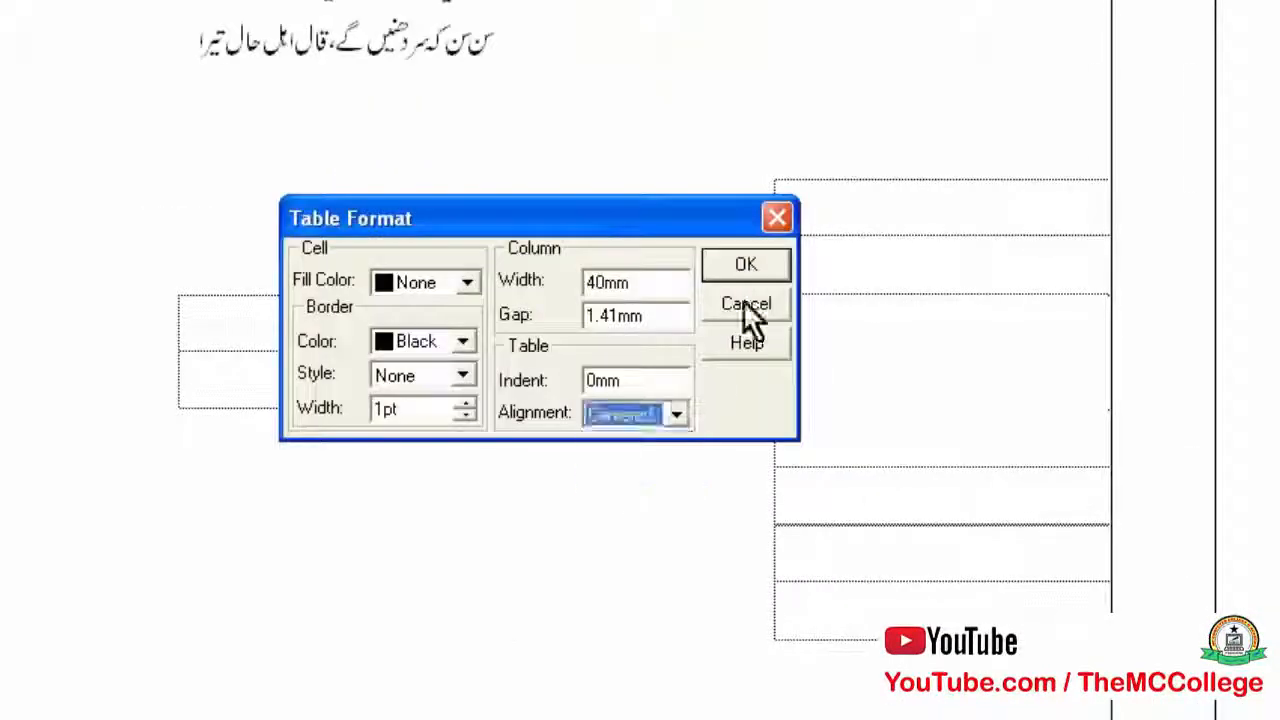
left_click(748, 314)
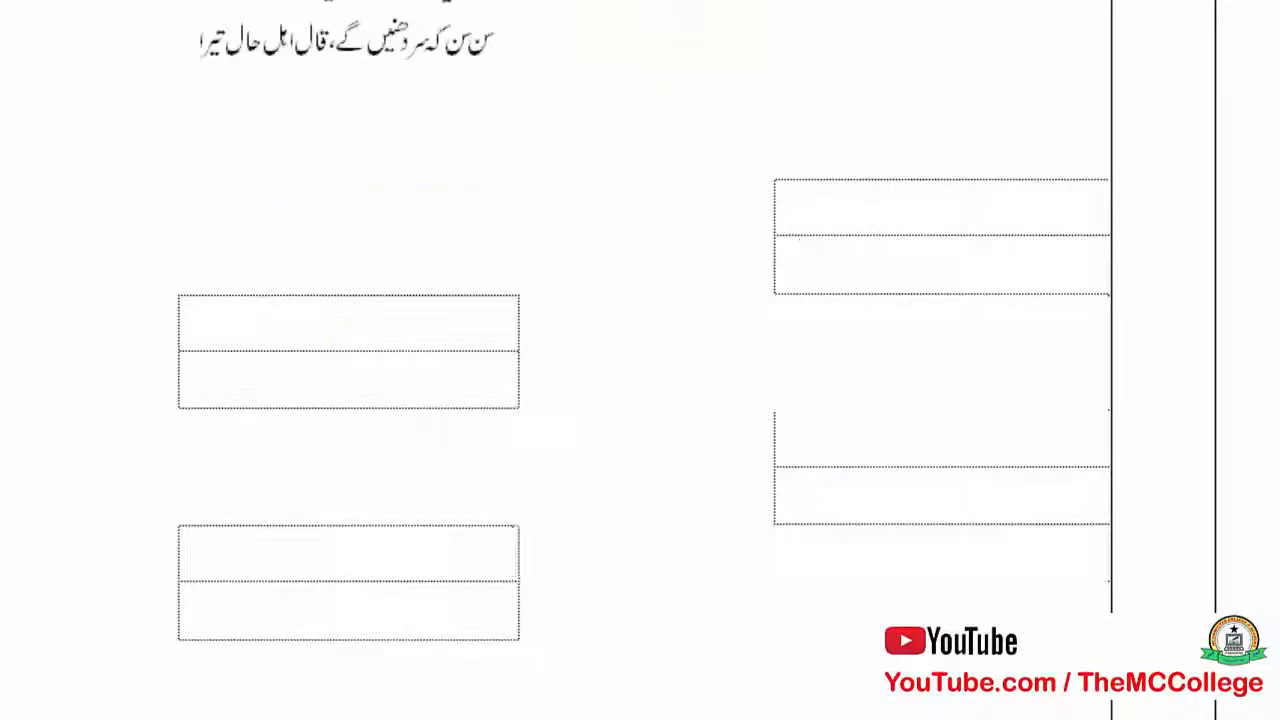